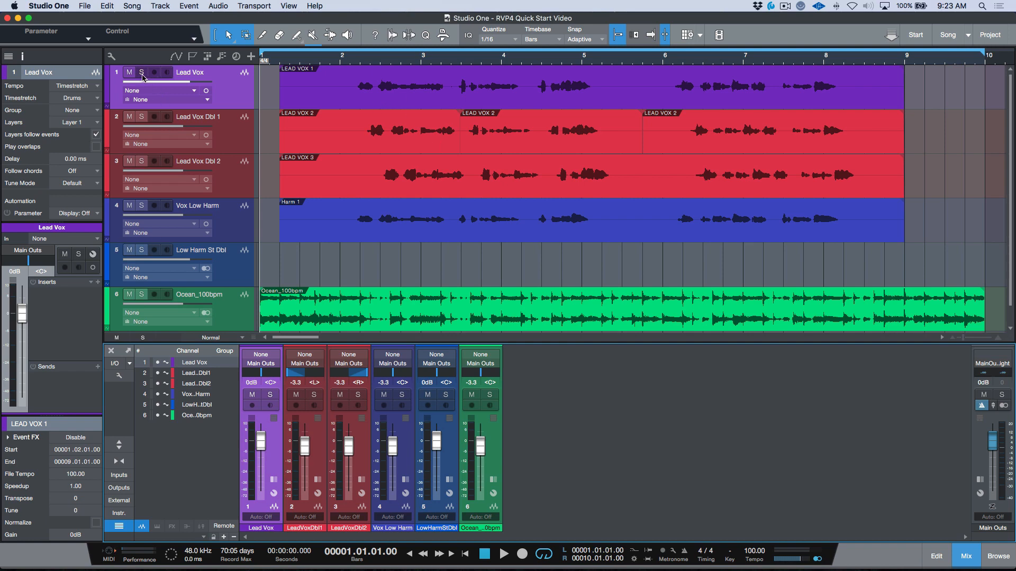
Step: Solo the three lead vocal tracks and play them from bar 2, followed by Lead Vox on its own
drag(142, 77, 141, 161)
click(357, 78)
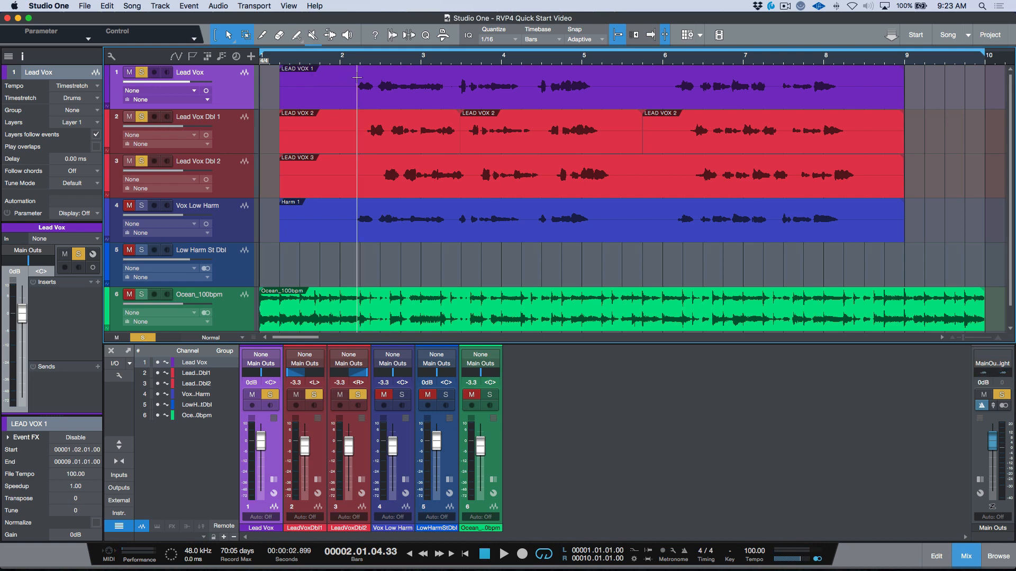
key(space)
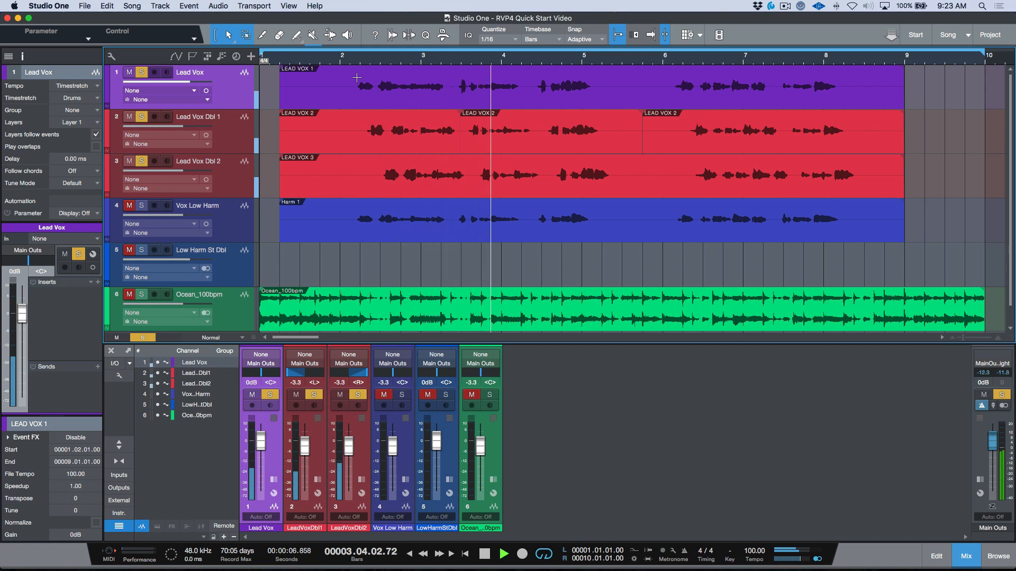
key(space)
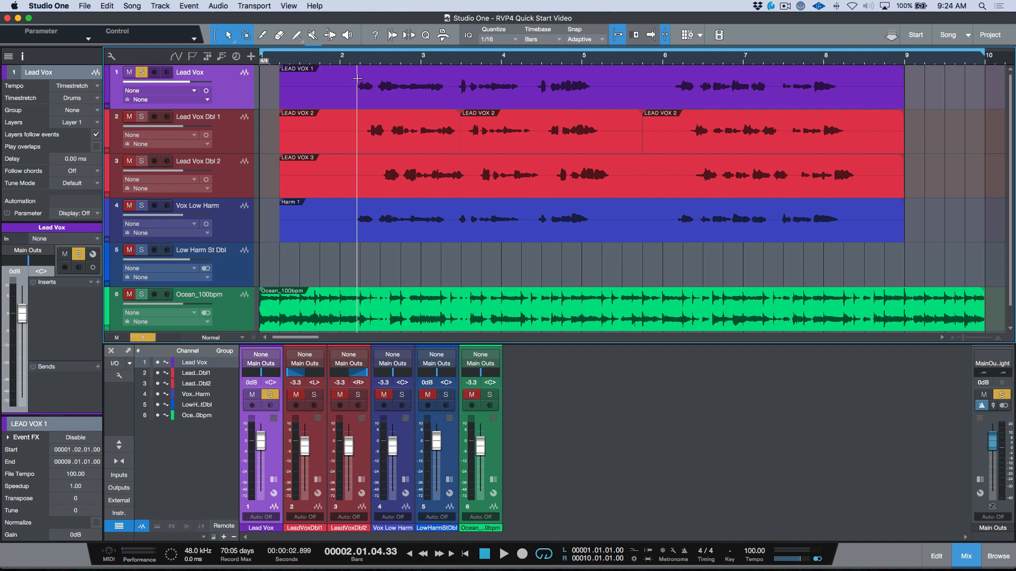
key(space)
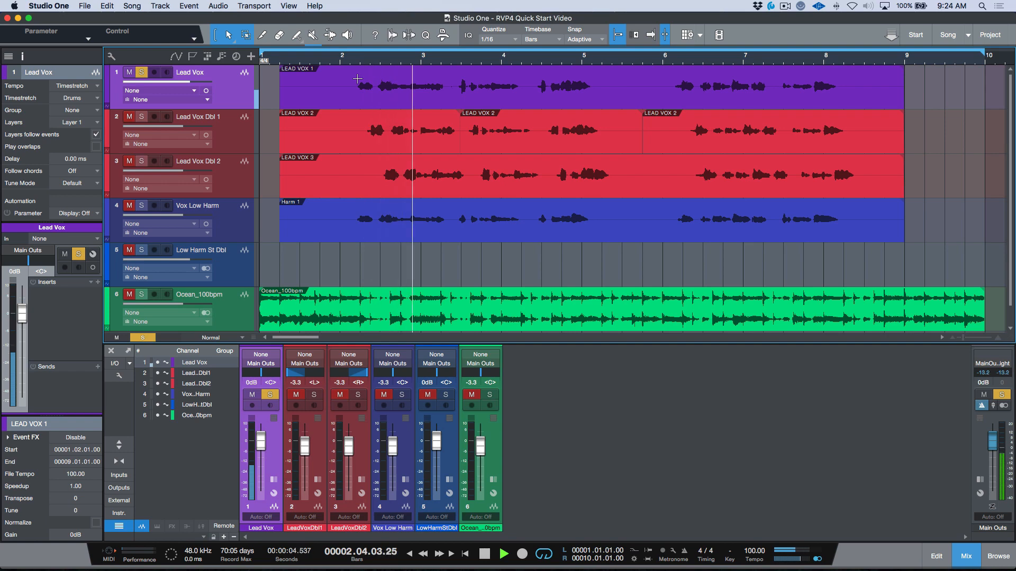
key(space)
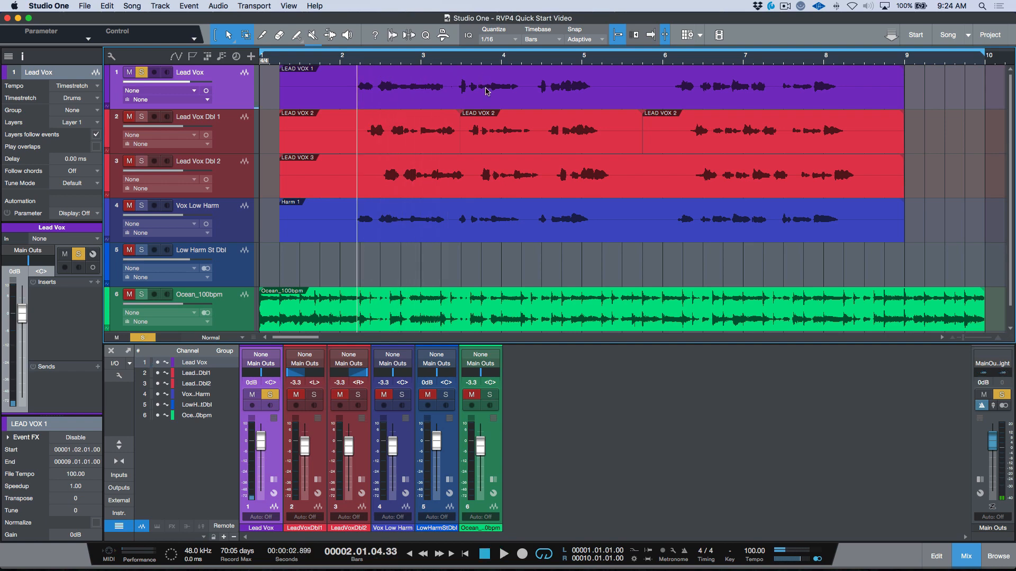
Step: Play the soloed Lead Vox phrase around bar 3.4 close up, and clear the track's solo
drag(472, 95, 509, 93)
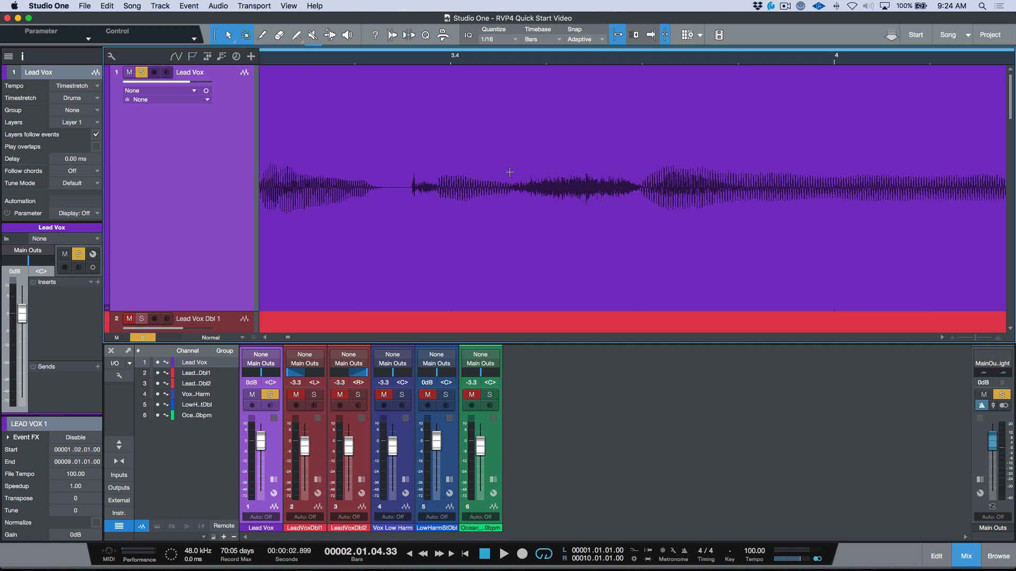
key(ctrl+space)
key(space)
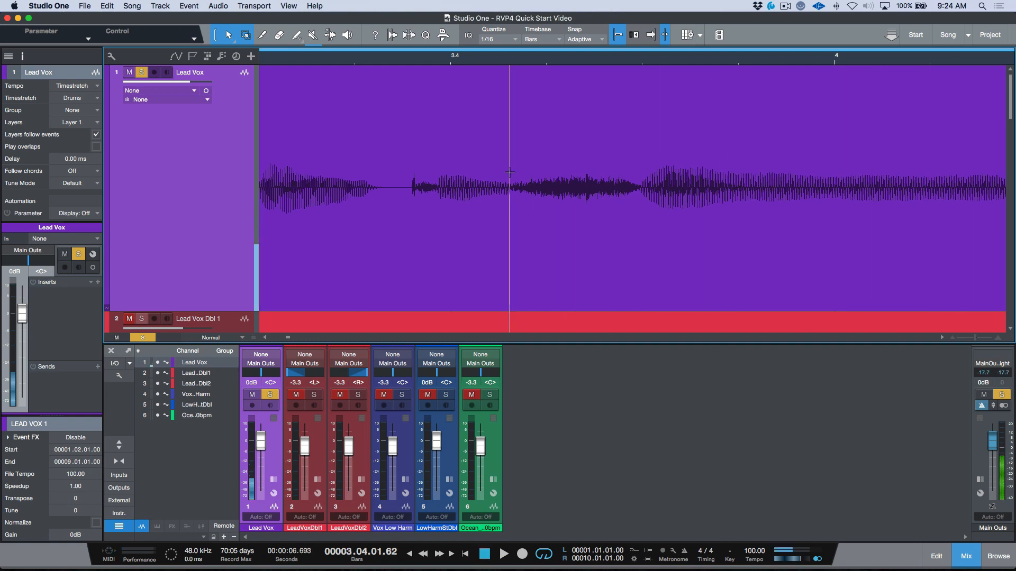
key(alt+z)
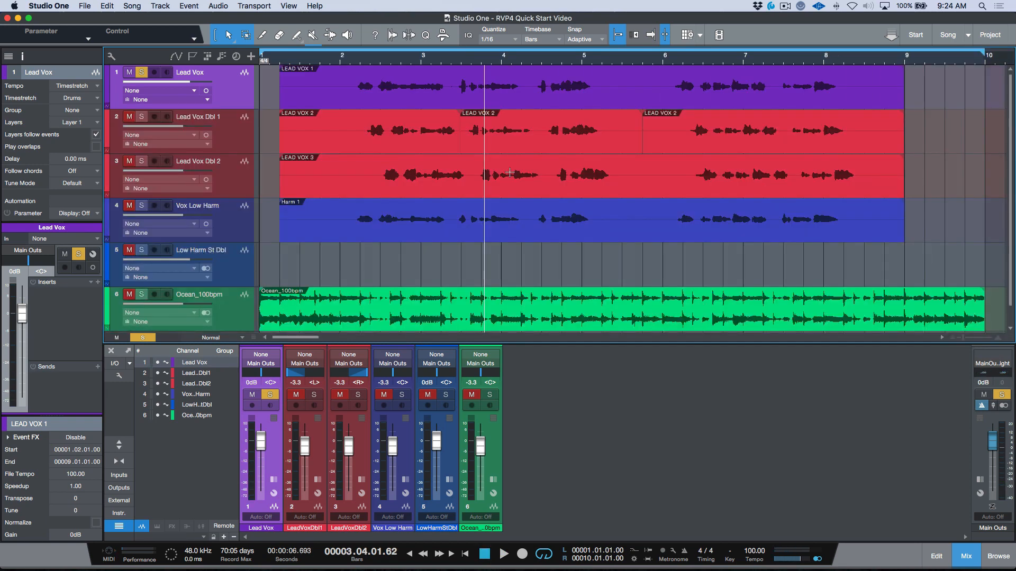
key(s)
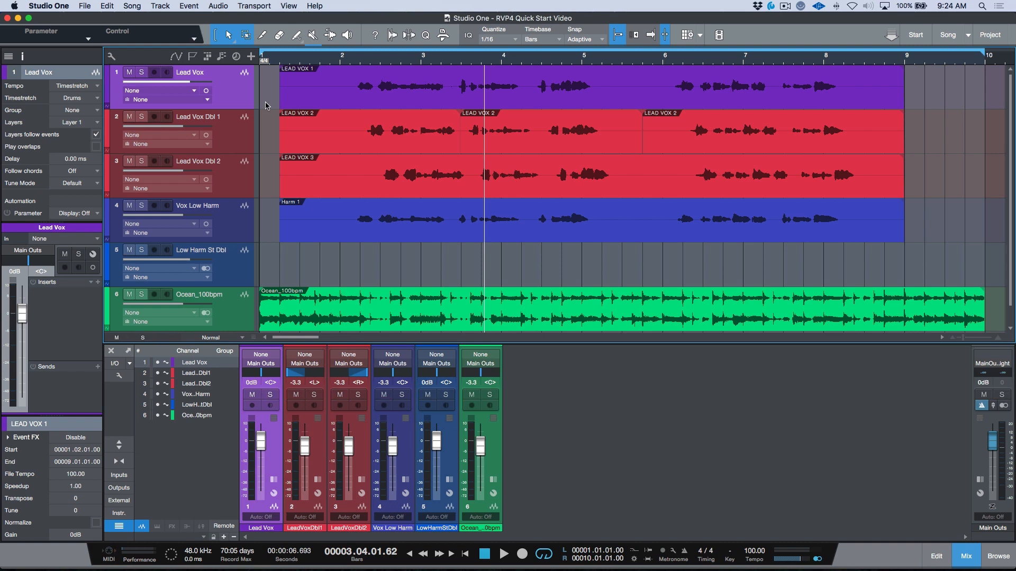
Step: Select all audio events on the three lead vocal tracks and Vox Low Harm, and apply Edit with Revoice Pro
drag(267, 106, 960, 241)
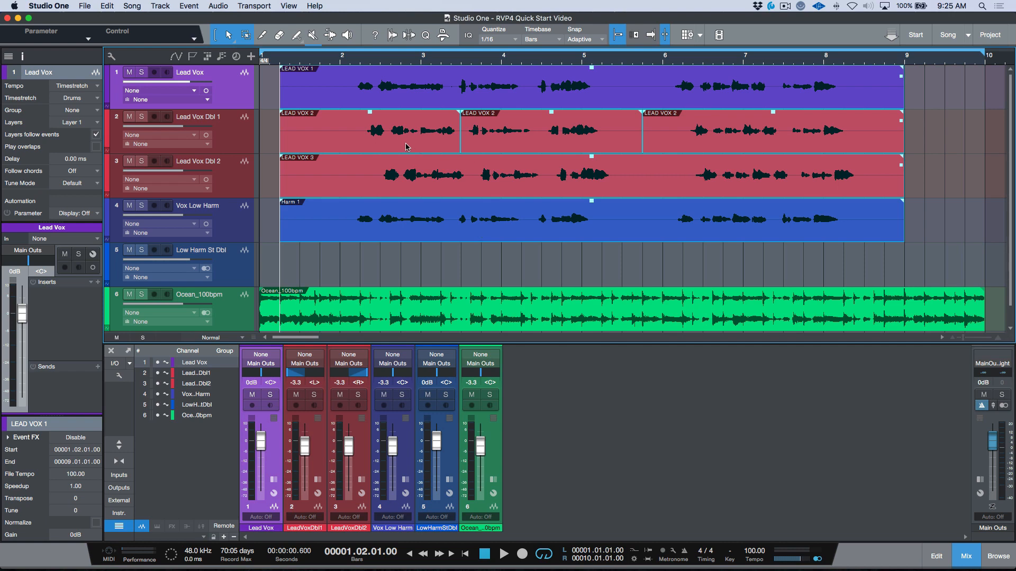
click(220, 6)
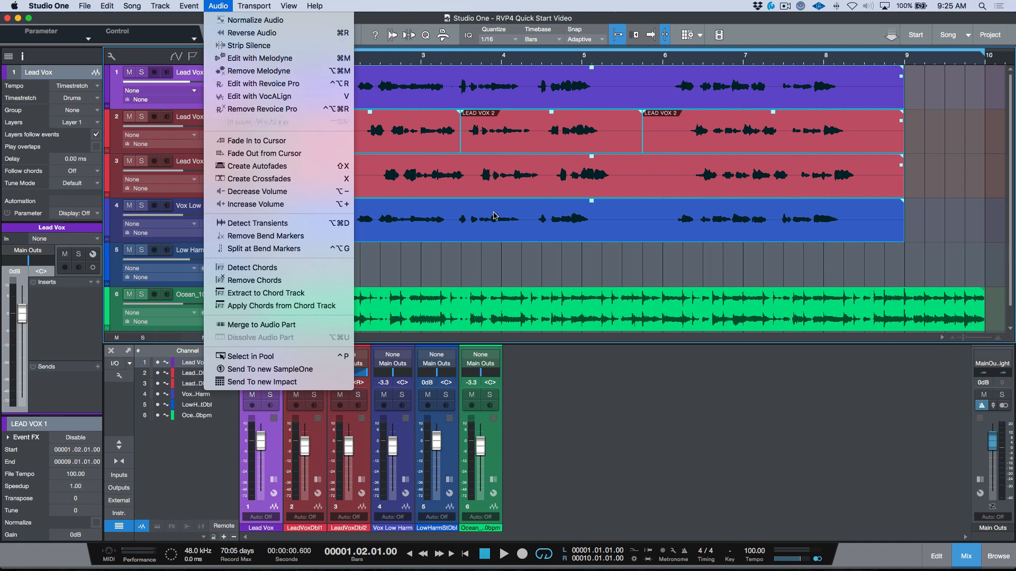
click(685, 396)
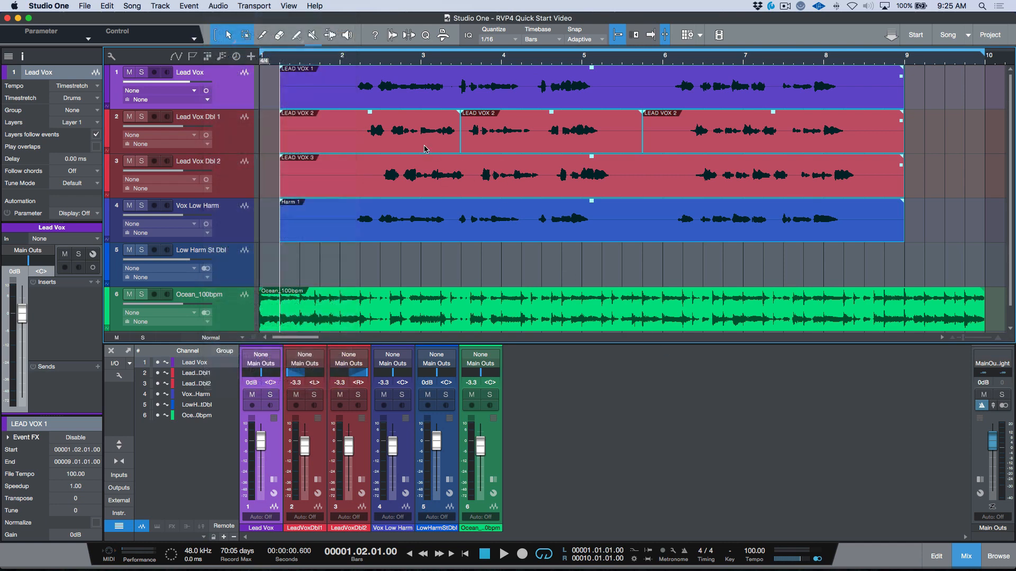
right_click(360, 130)
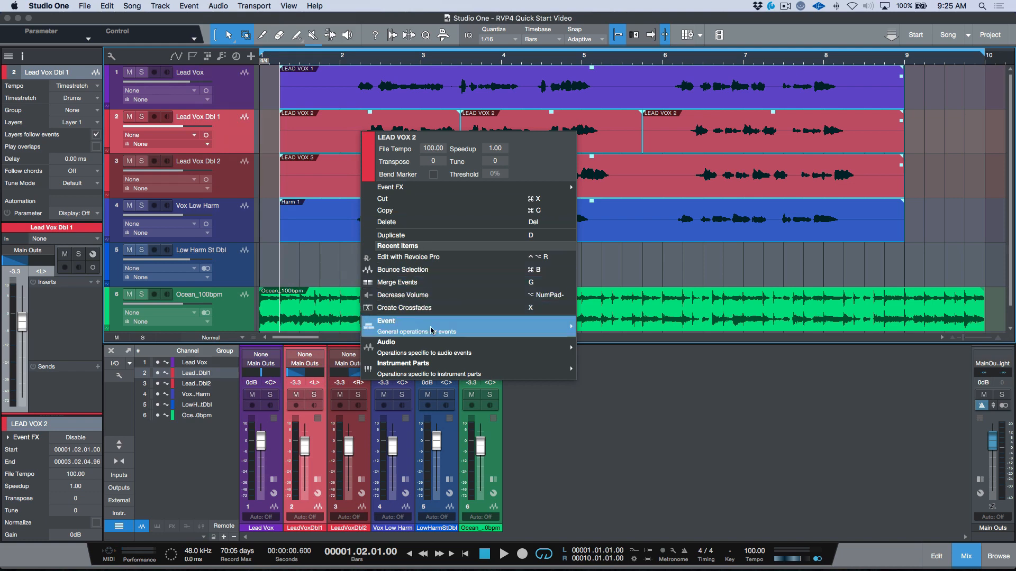
mouse_move(434, 349)
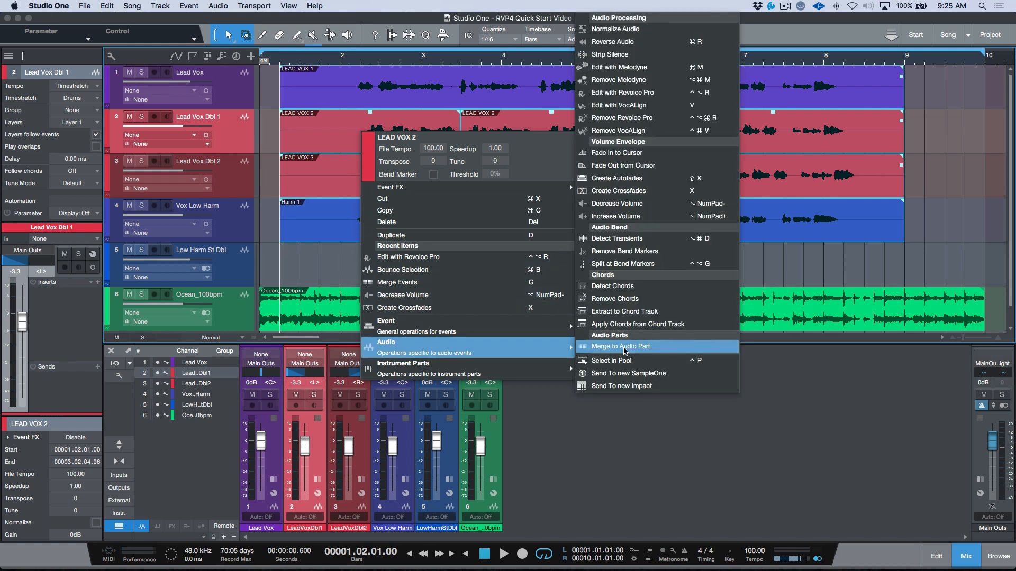
click(642, 98)
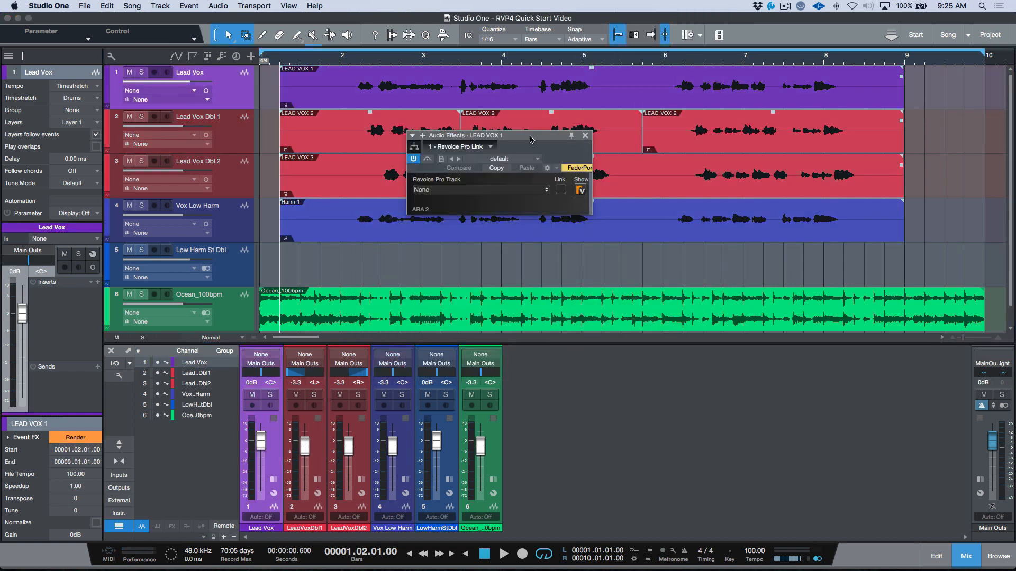
Step: Move the Revoice Pro Link window clear of the vocal events and show the Revoice Pro session
drag(530, 138, 402, 251)
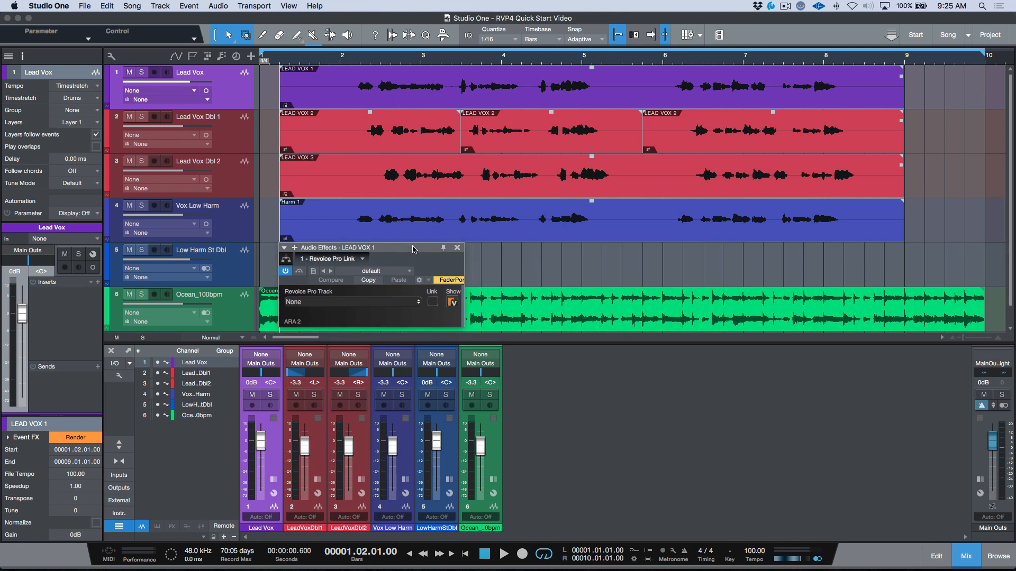
click(452, 302)
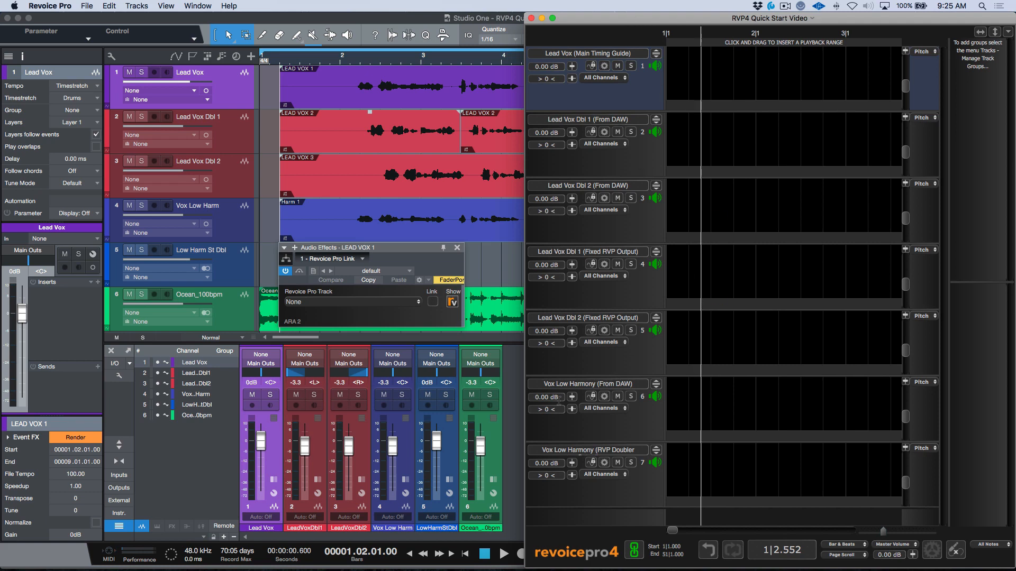
click(87, 6)
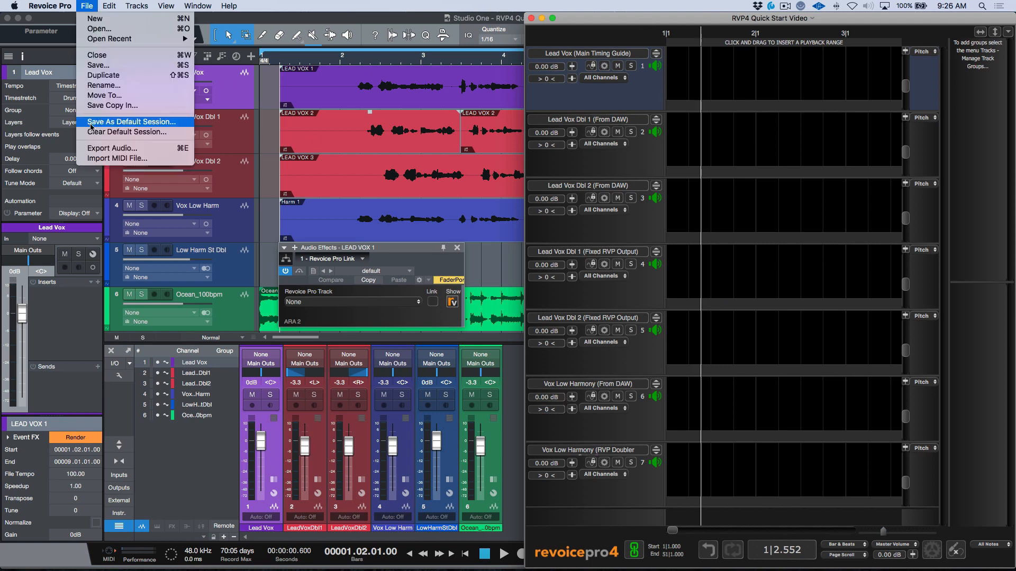
click(90, 125)
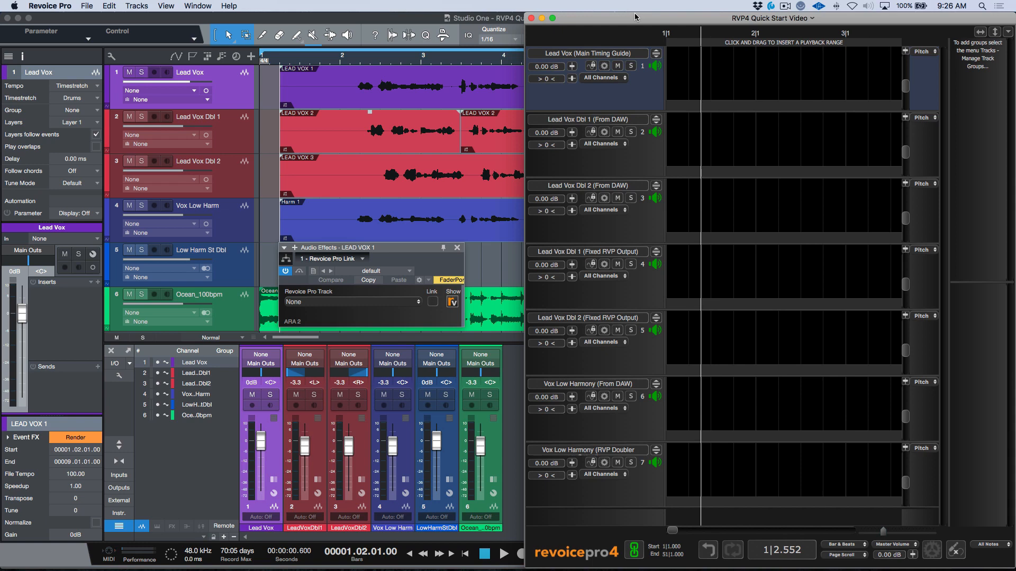
Step: Return to Studio One and link the Lead Vox track to the Revoice Pro track Lead Vox (Main Timing Guide)
click(339, 22)
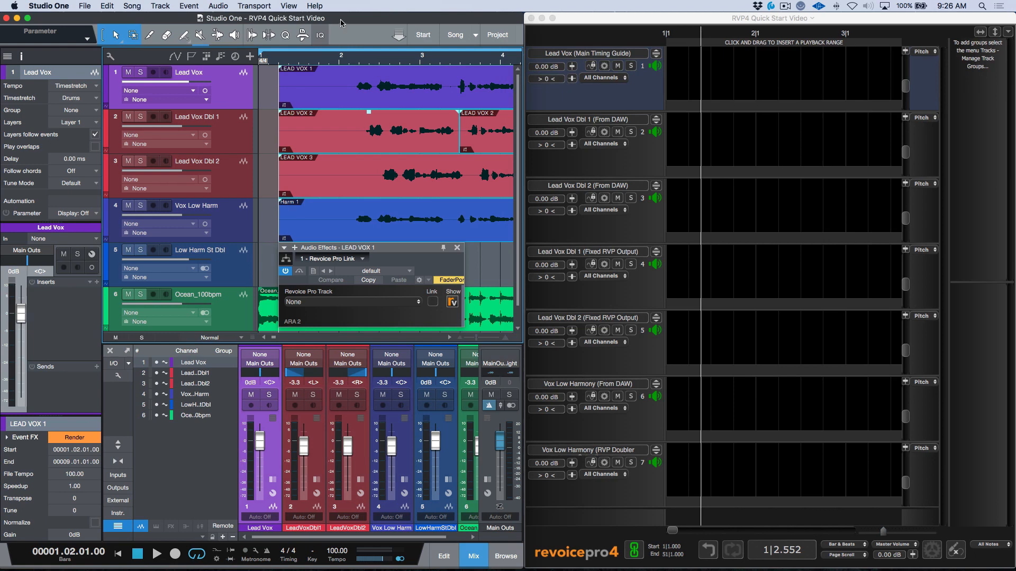
key(z)
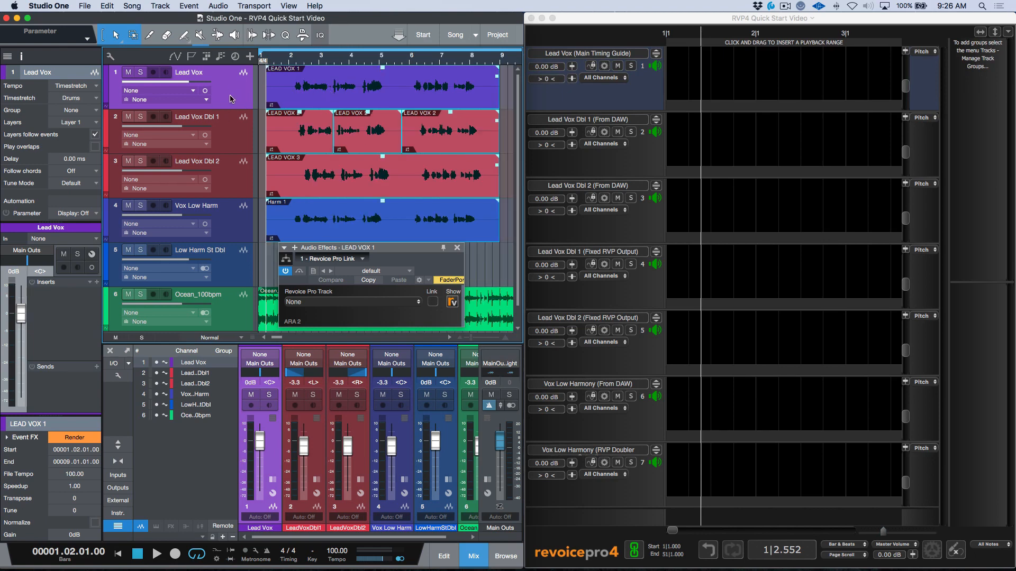
click(327, 303)
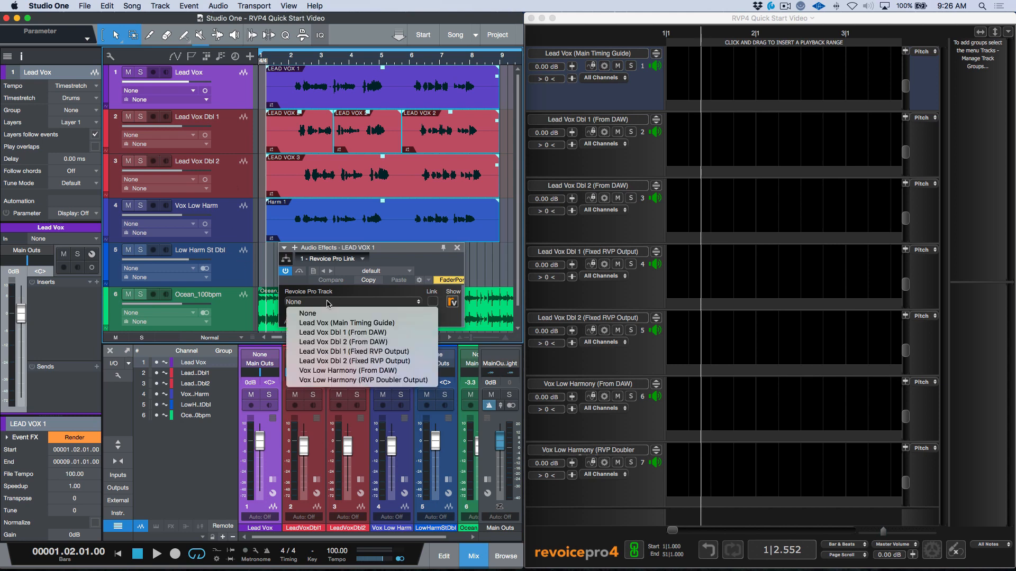
click(353, 324)
Step: Link Lead Vox Dbl 1 and Lead Vox Dbl 2 to their matching Revoice Pro tracks marked From DAW
key(Down)
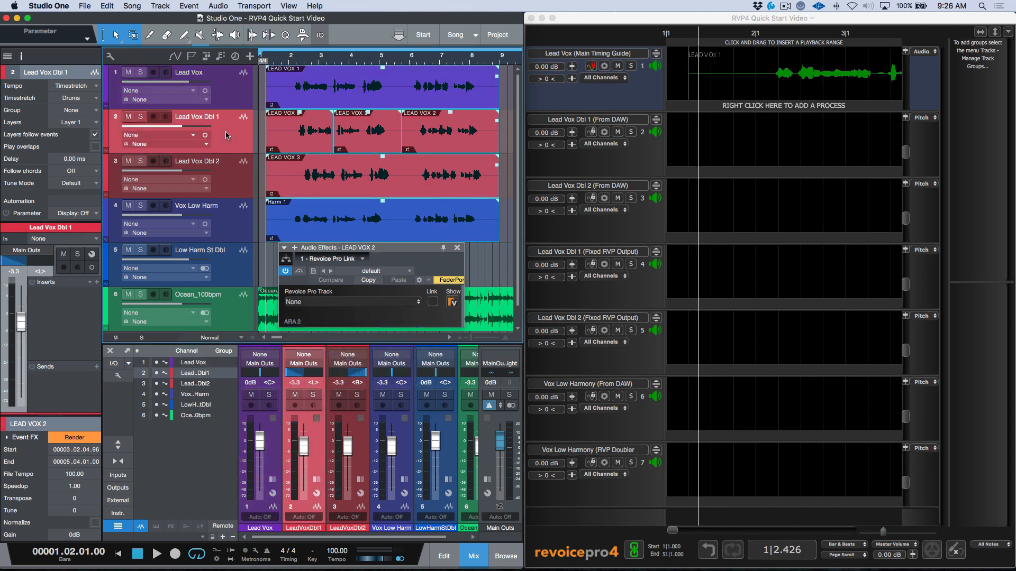
click(346, 302)
click(344, 336)
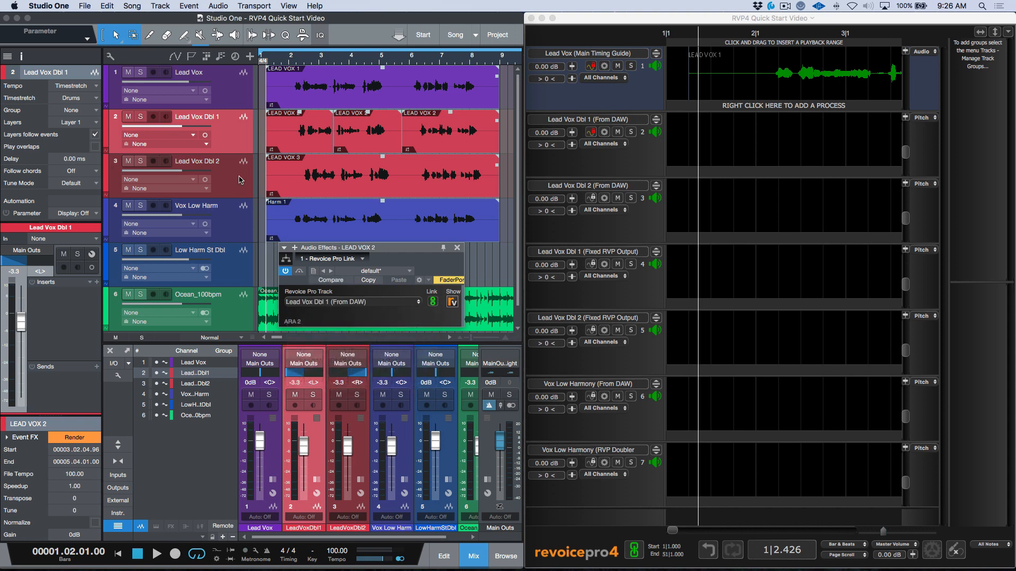
click(241, 180)
click(322, 303)
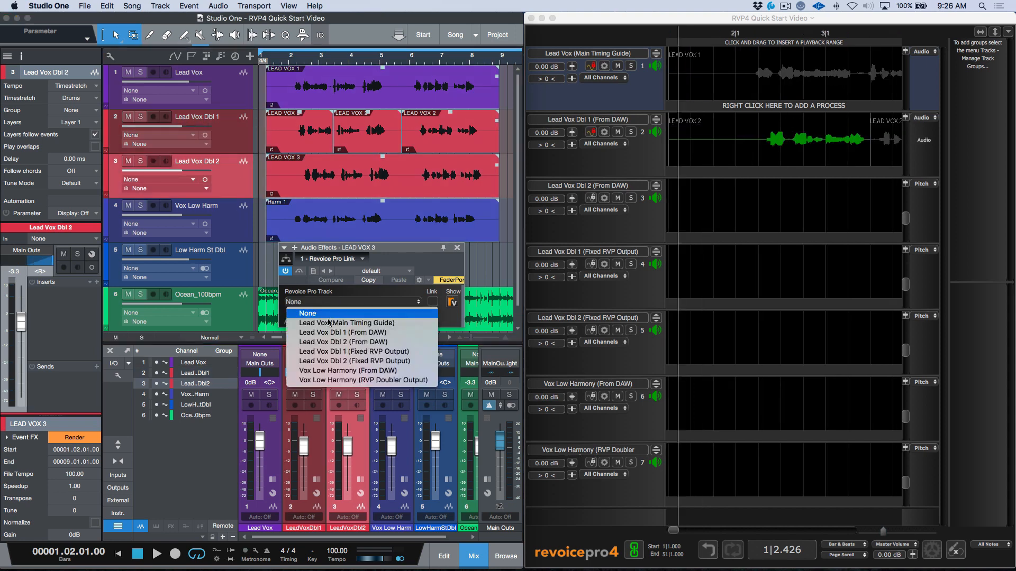
click(342, 342)
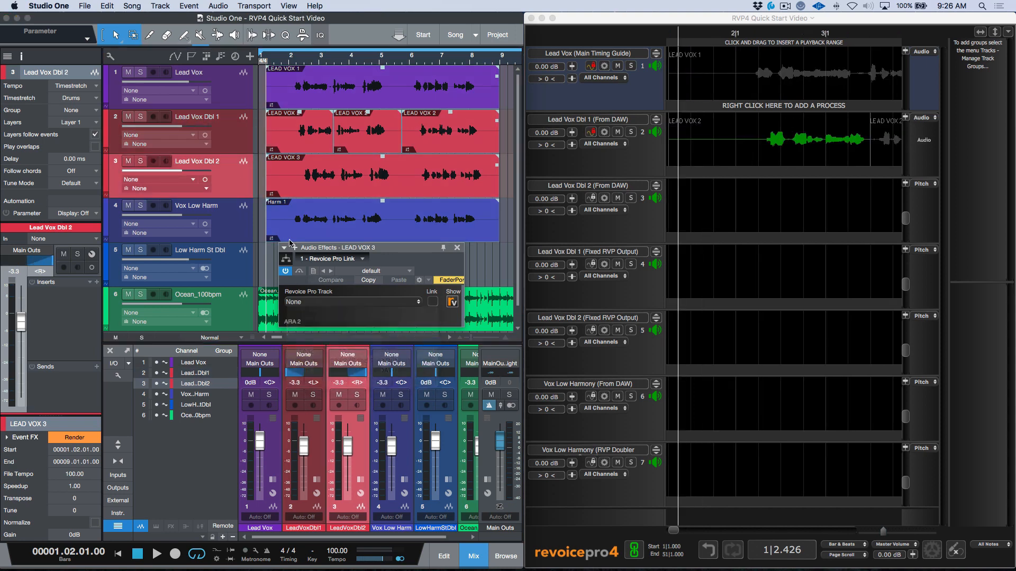
Step: Link the Vox Low Harm track to the Revoice Pro track Vox Low Harmony (From DAW)
click(242, 224)
click(332, 303)
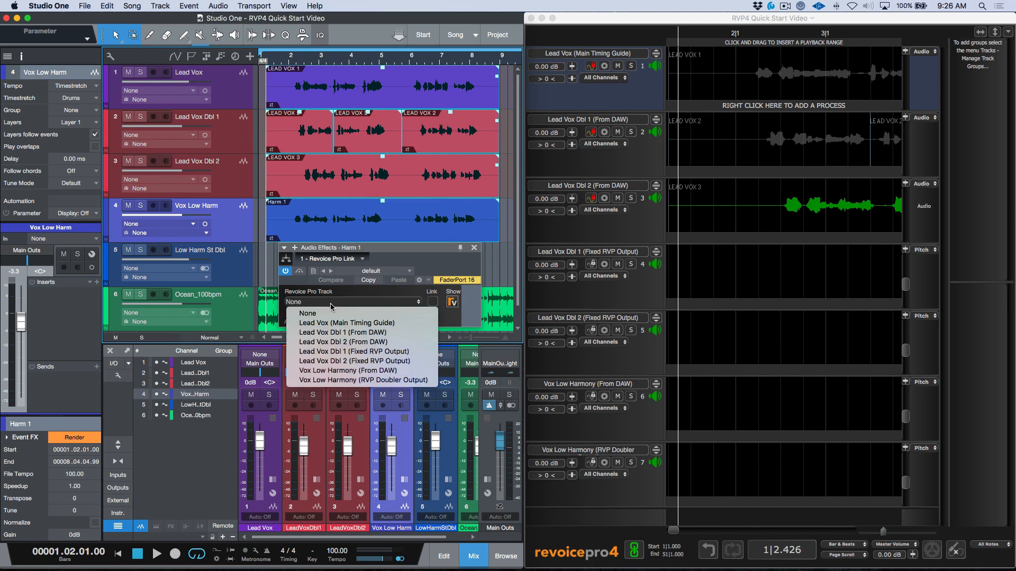
click(345, 372)
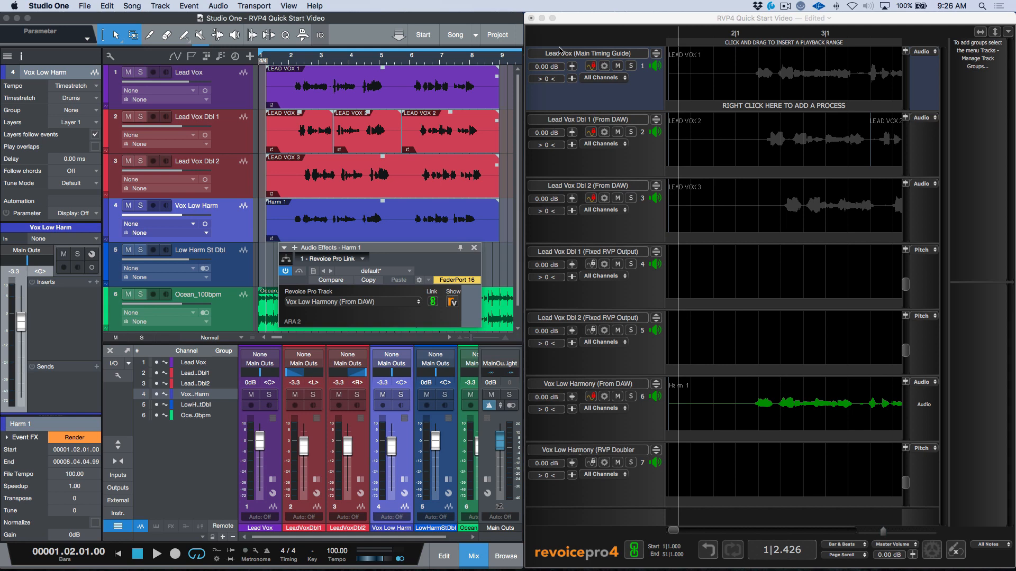
Step: Switch to Revoice Pro, enlarge its window, and combine the two Vox Low Harmony tracks into a track group
double_click(587, 19)
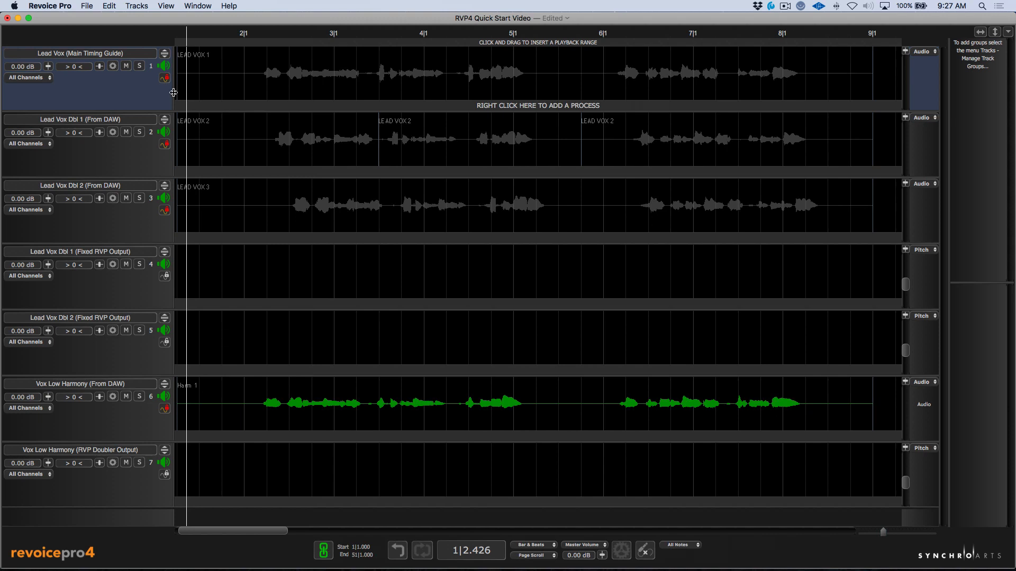
mouse_move(174, 92)
mouse_down()
mouse_move(229, 97)
mouse_move(172, 97)
mouse_up()
click(138, 427)
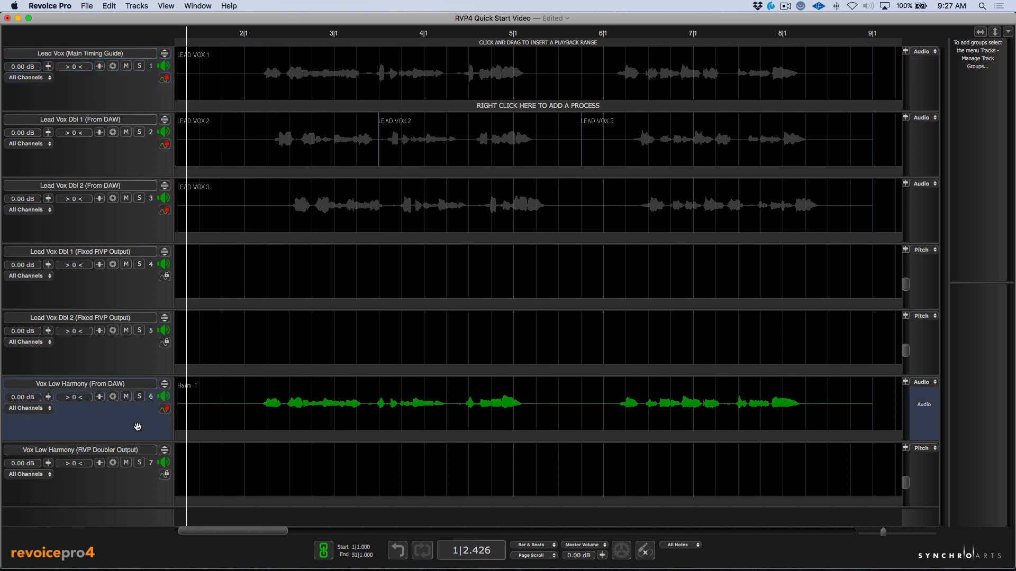
shift+click(125, 488)
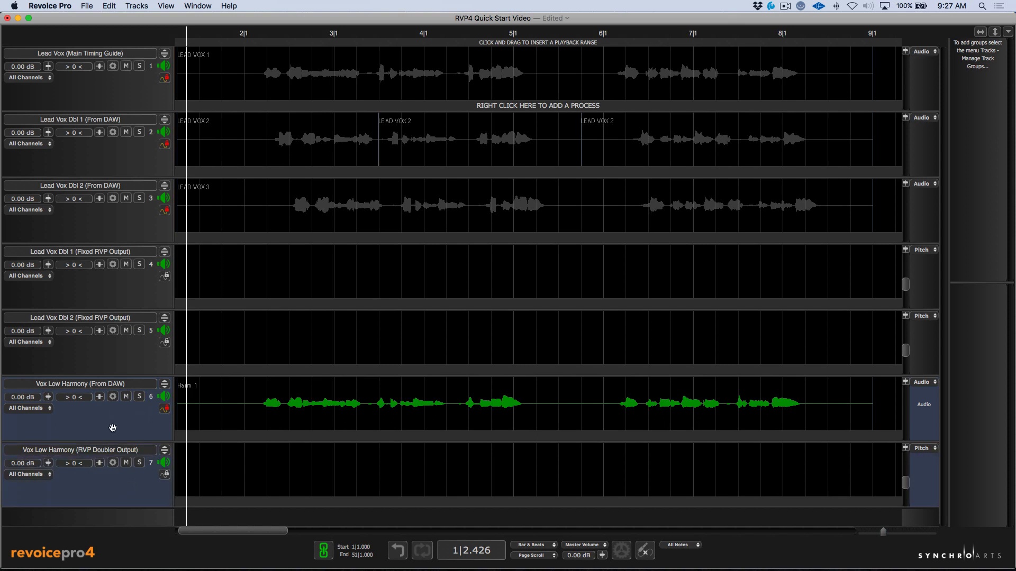
drag(113, 427, 973, 153)
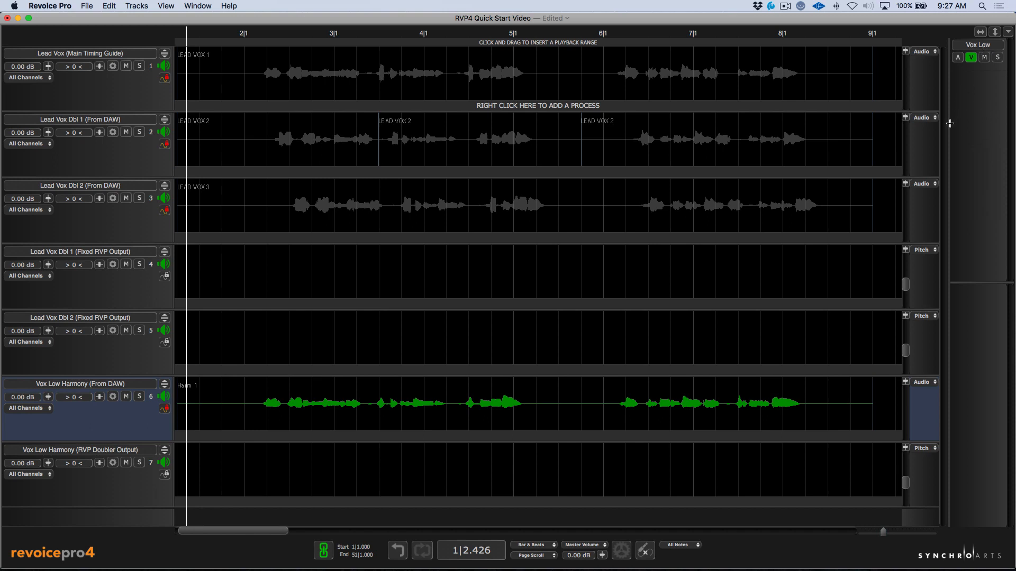
Step: Turn the low harmony group's solo on and off, and toggle the visibility of its tracks
drag(950, 124, 995, 133)
click(997, 57)
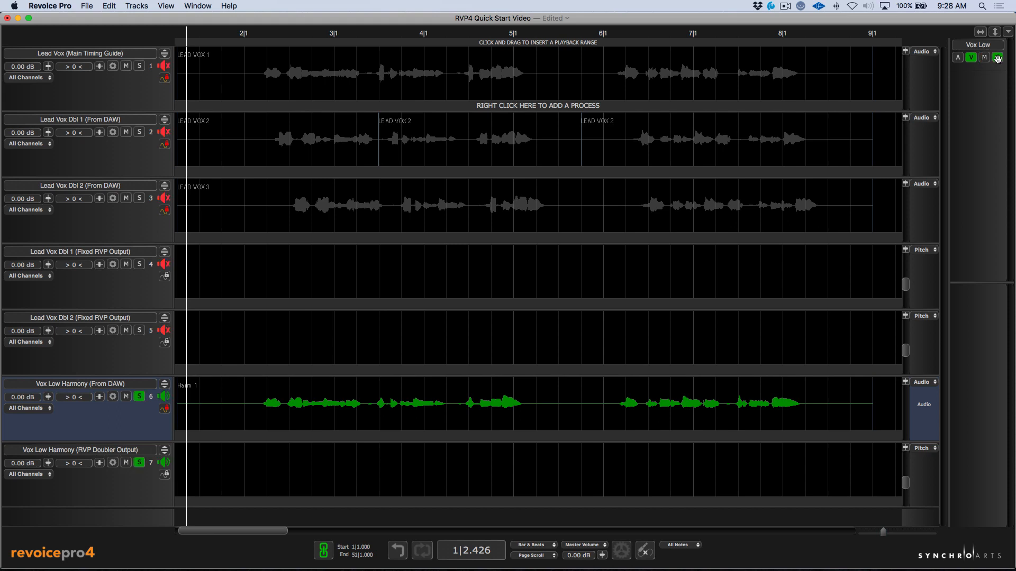
click(997, 58)
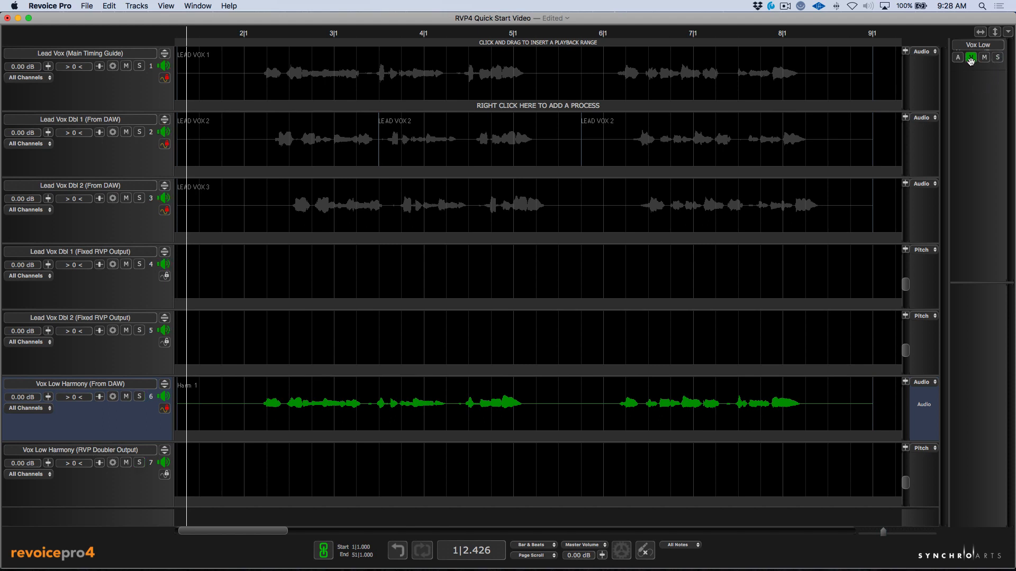
click(971, 57)
click(970, 57)
Step: Auto-size the track heights, and mute the Vox Low group with its tracks hidden
click(137, 6)
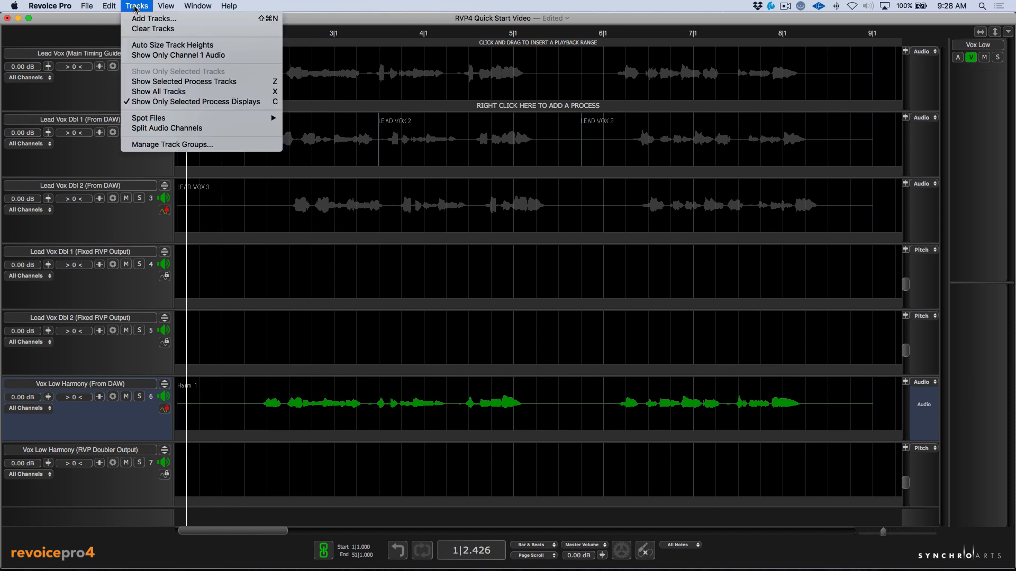
click(172, 45)
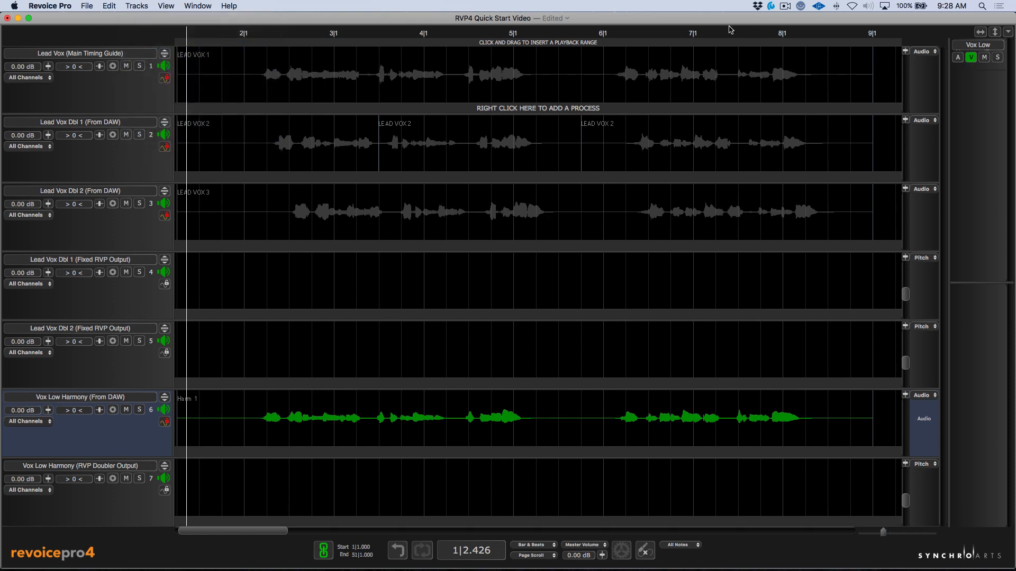
click(984, 57)
click(972, 57)
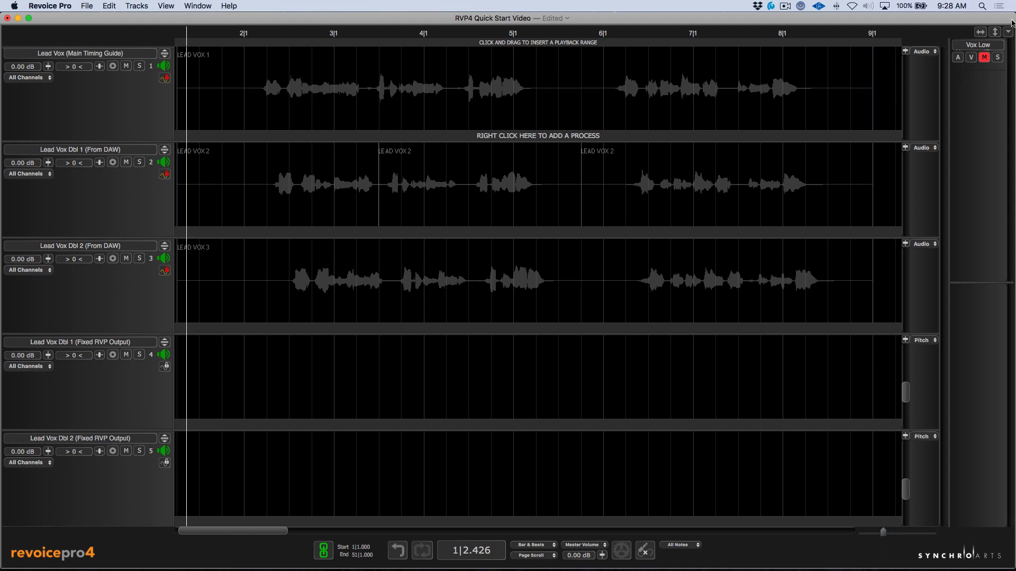
click(972, 57)
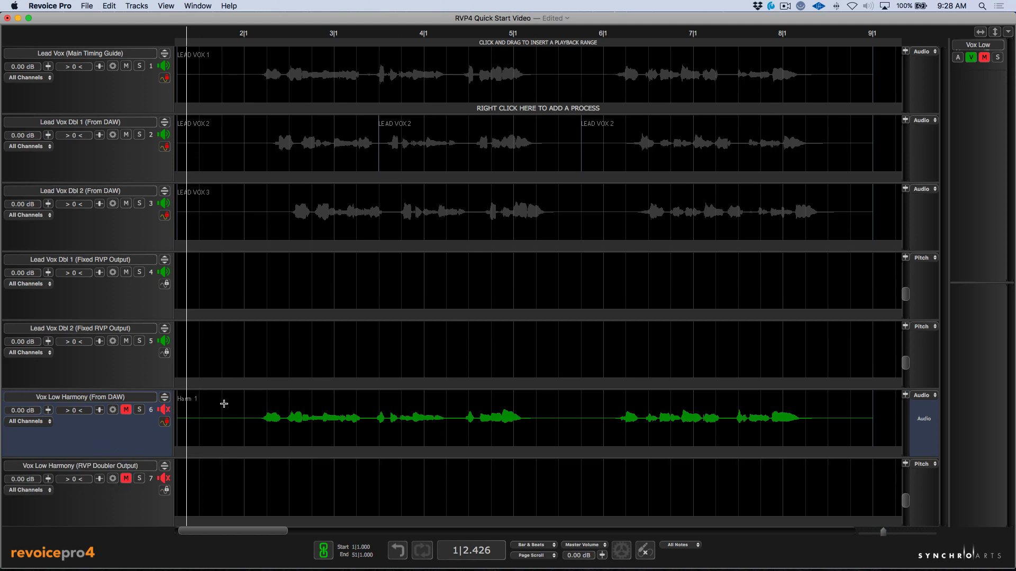
click(971, 59)
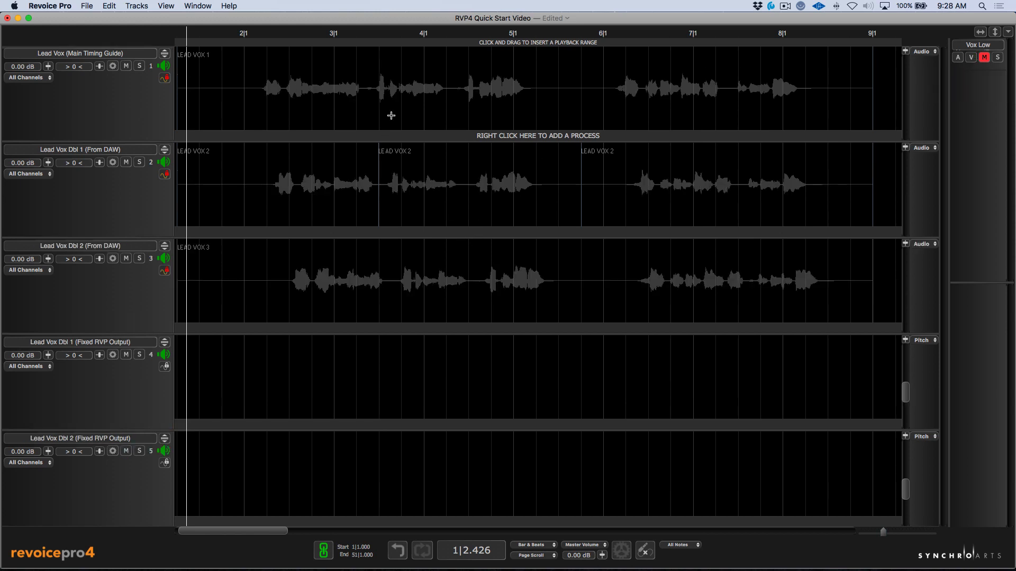
Step: Solo the Lead Vox (Main Timing Guide) track and turn its audio into a warp region
click(391, 115)
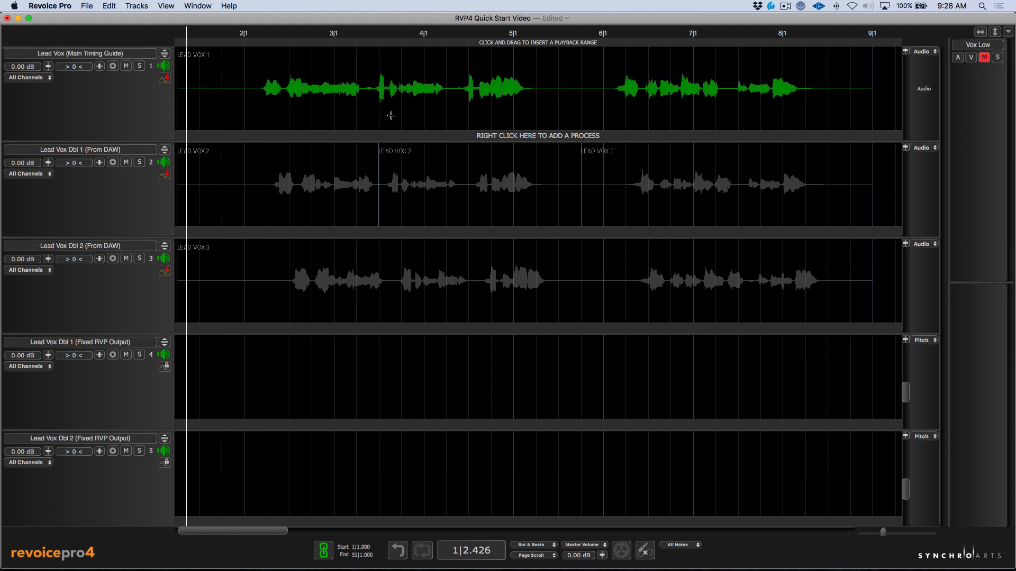
click(139, 65)
right_click(292, 120)
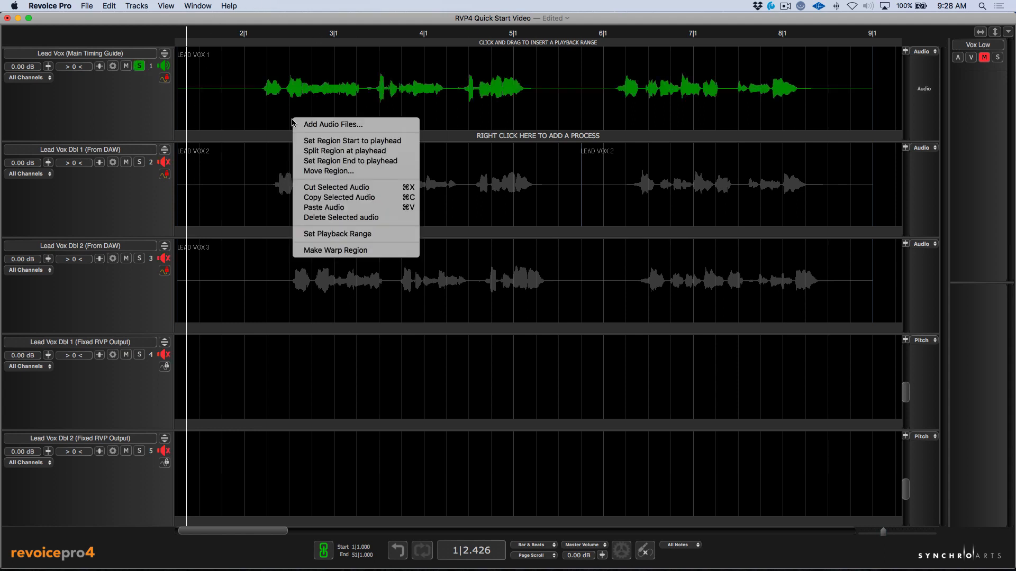
click(351, 253)
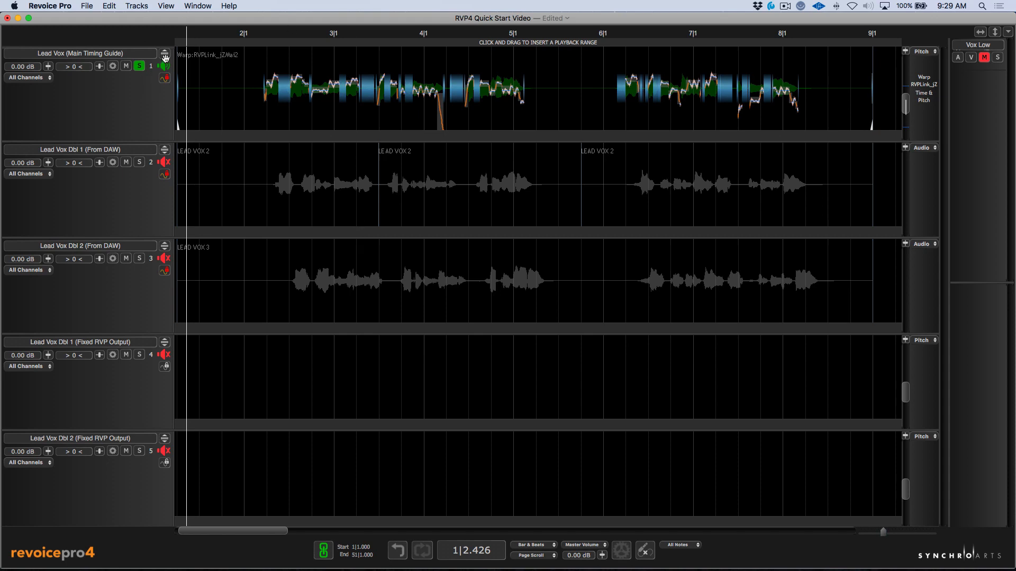
Step: Show the Lead Vox warp region at full height and play the phrase starting at bar 2
click(165, 54)
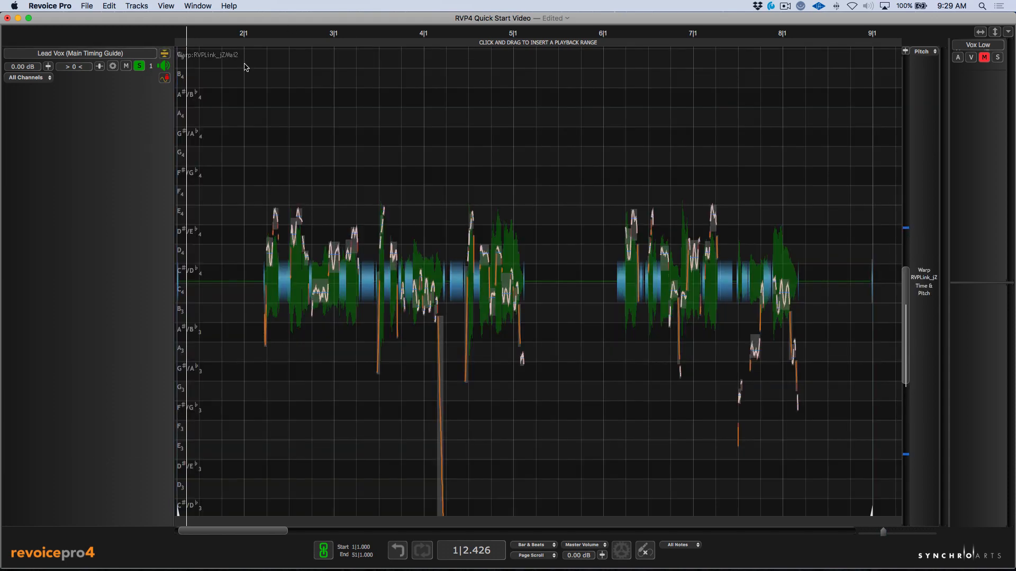
click(250, 33)
drag(251, 32, 365, 191)
scroll(361, 197, right, 2)
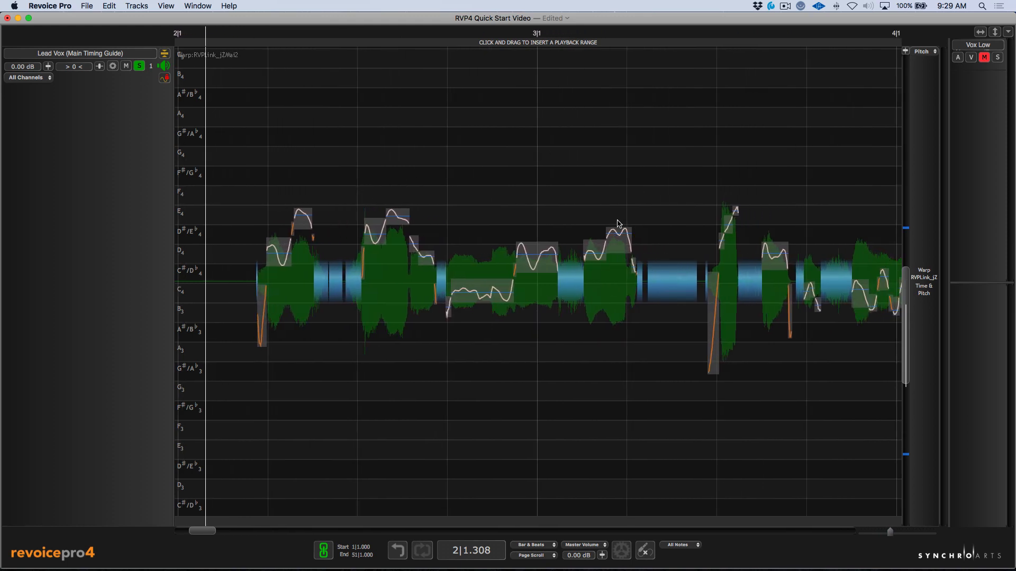
key(space)
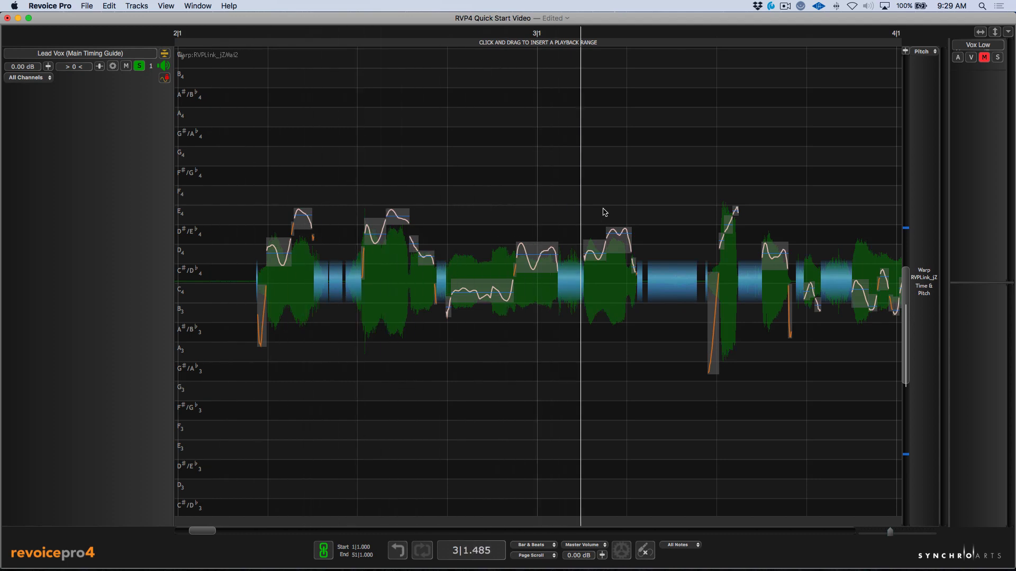
key(space)
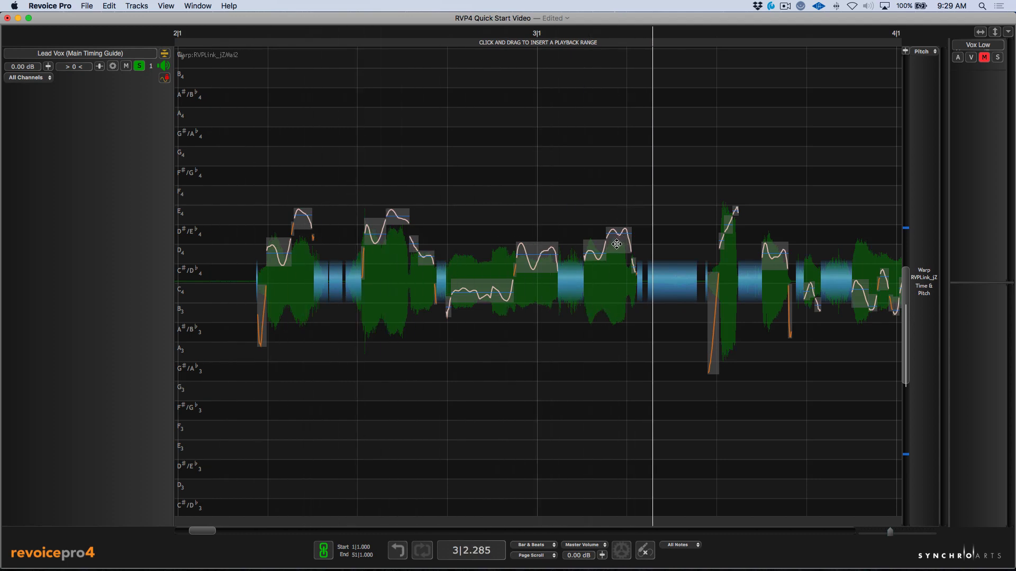
Step: Raise the last high note of the phrase after bar 3 to about E4 and play the result
drag(616, 244, 617, 227)
key(space)
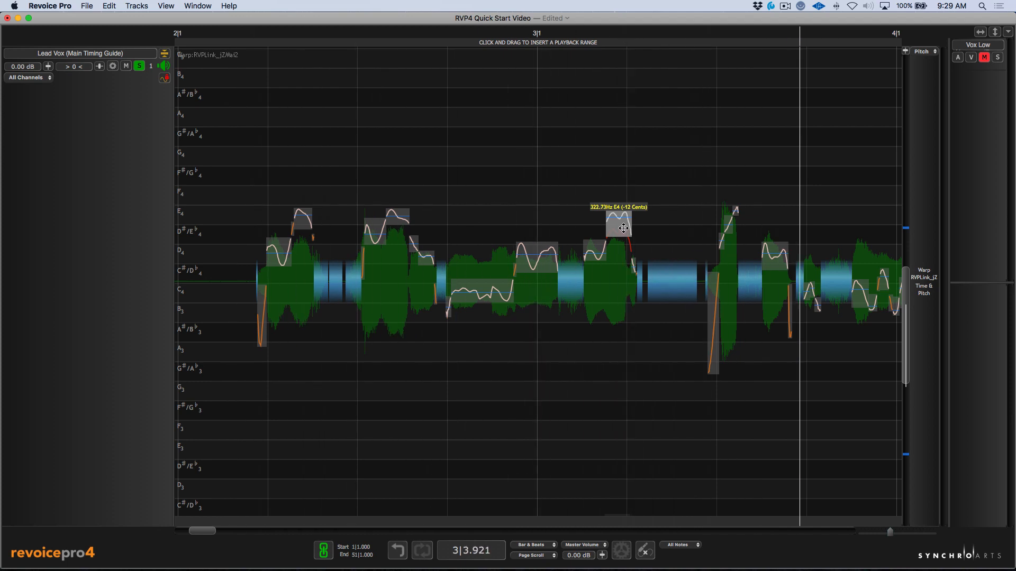
key(space)
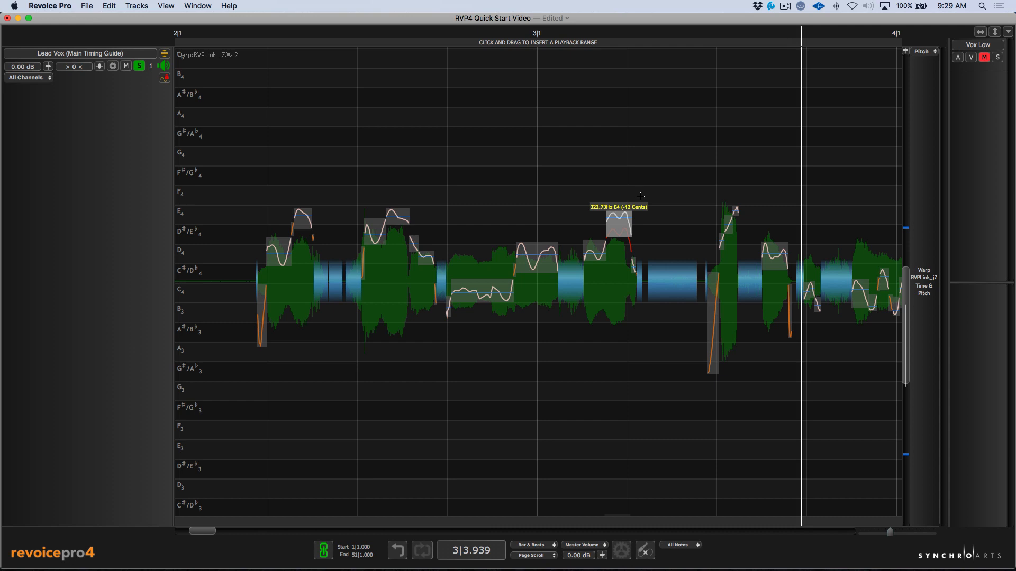
Step: Switch the lead vocal to the level display and reduce its vertical magnification to fit all the level segments
key(l)
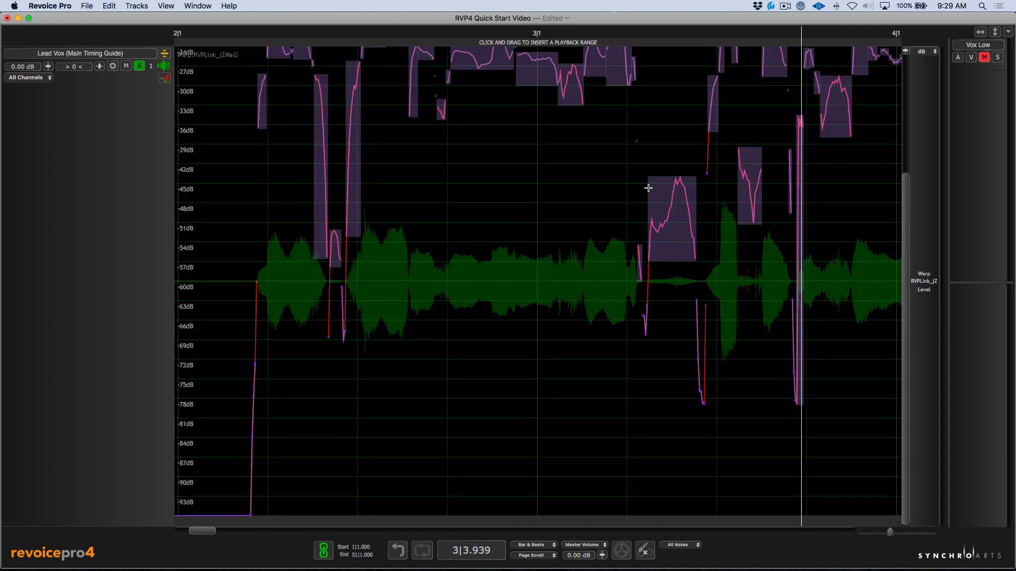
click(905, 51)
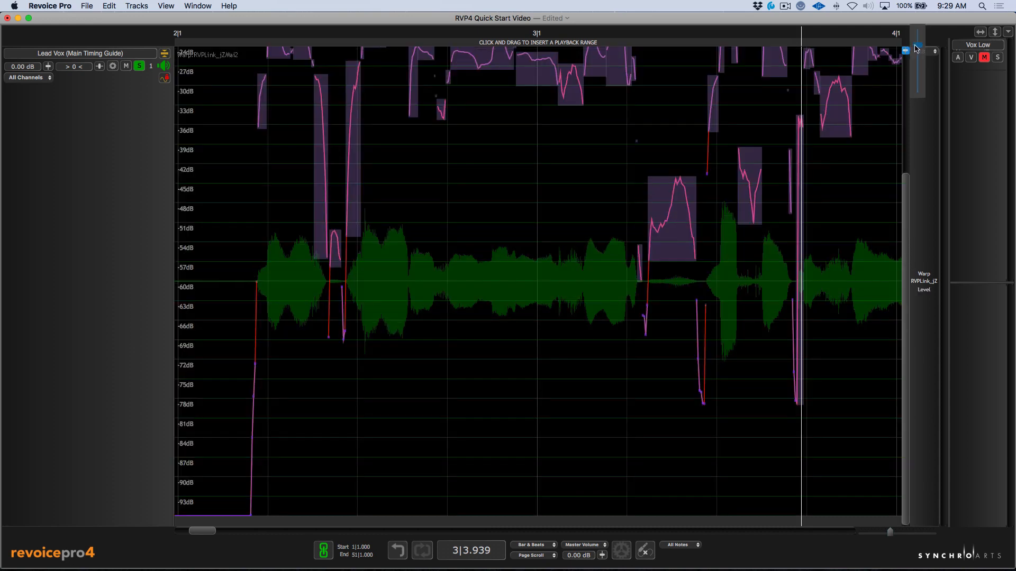
drag(916, 47, 918, 29)
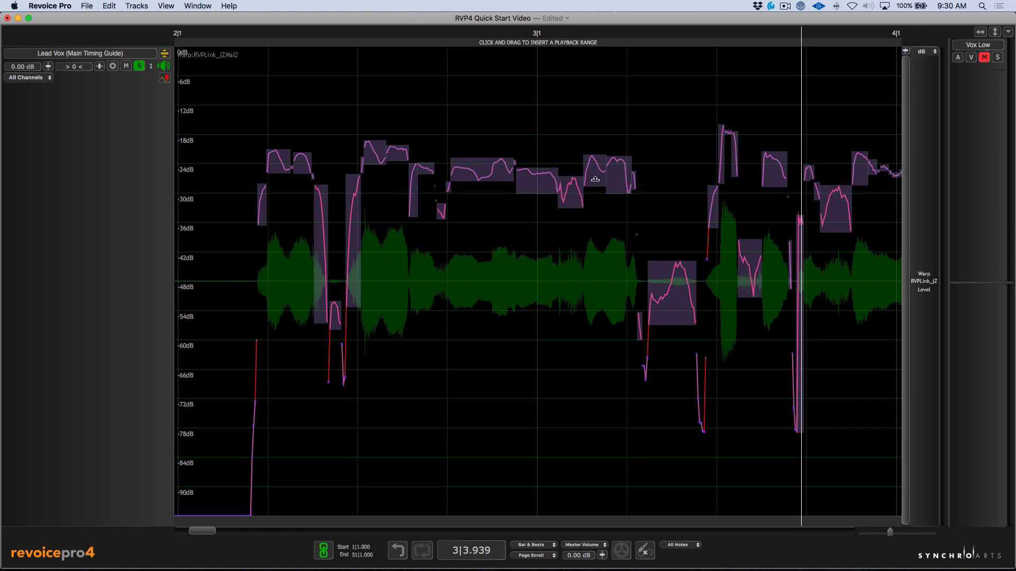
Step: Try lowering the unvoiced segment shortly after bar 3 to about -32.5 dB, and undo the change
click(573, 196)
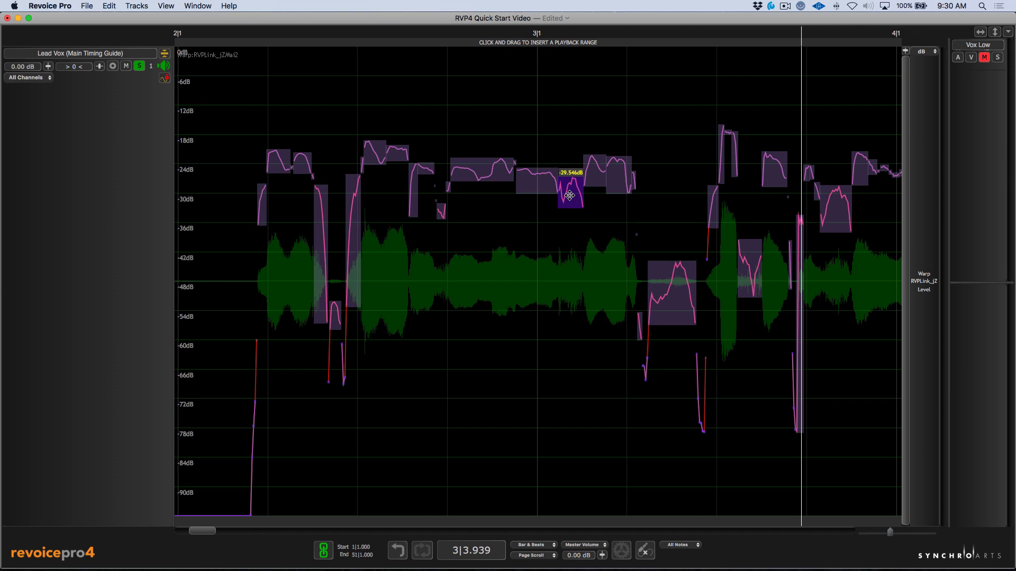
drag(569, 196, 569, 210)
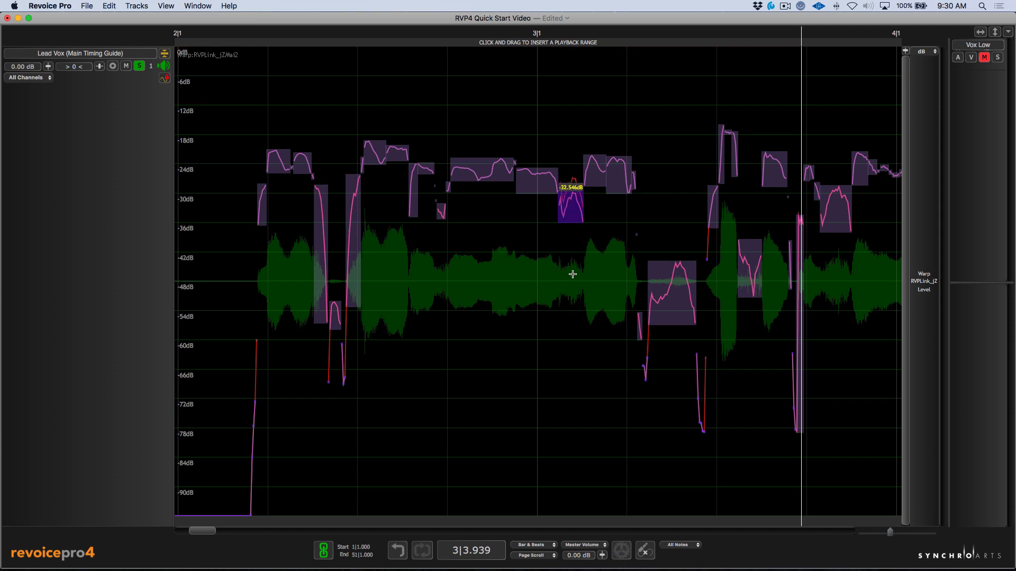
key(super+z)
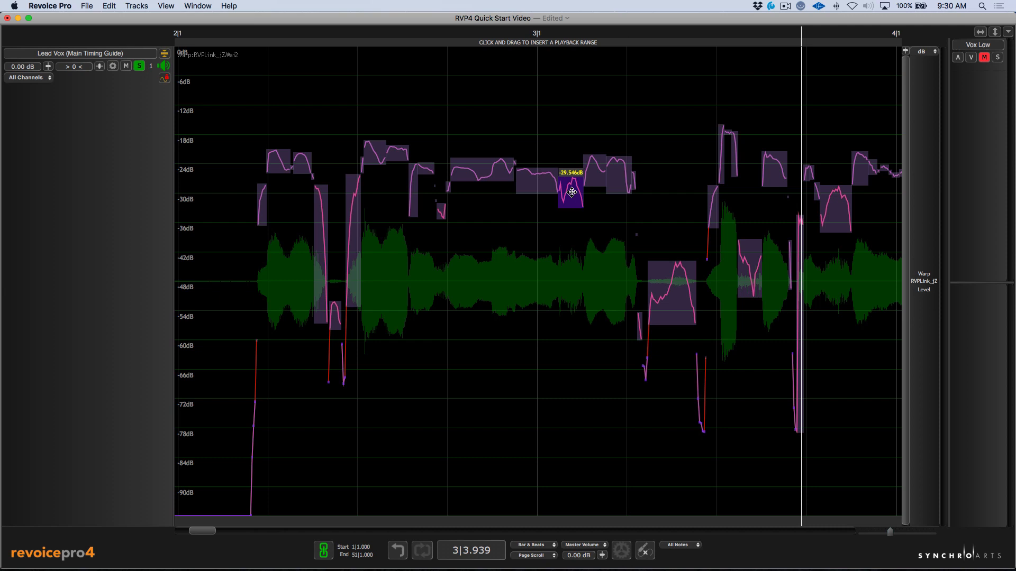
Step: Lower the unvoiced segment after bar 3 to about -30.4 dB and the one just before bar 4 to about -35.2 dB
drag(571, 192, 572, 196)
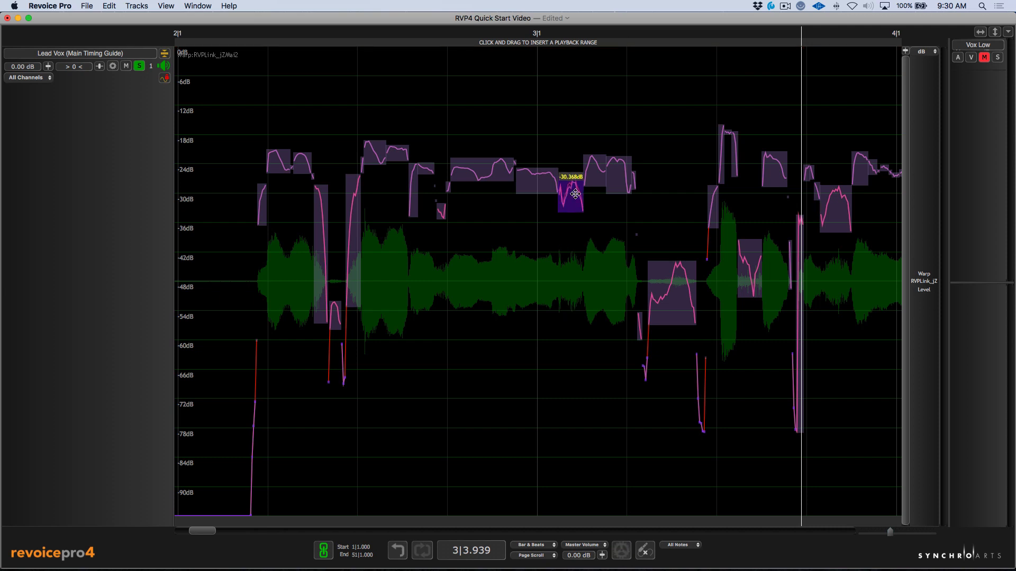
scroll(801, 227, right, 3)
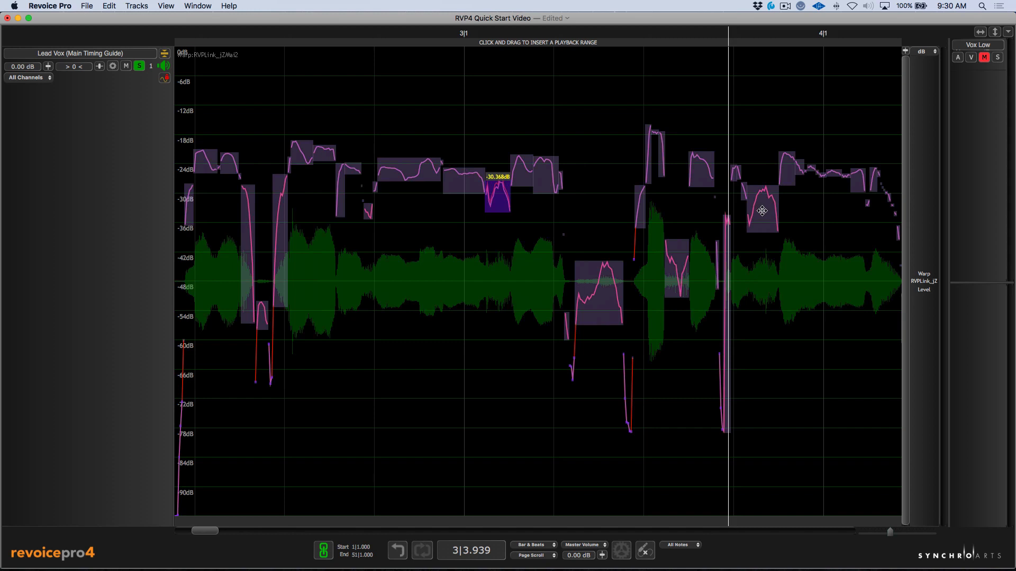
drag(762, 211, 762, 216)
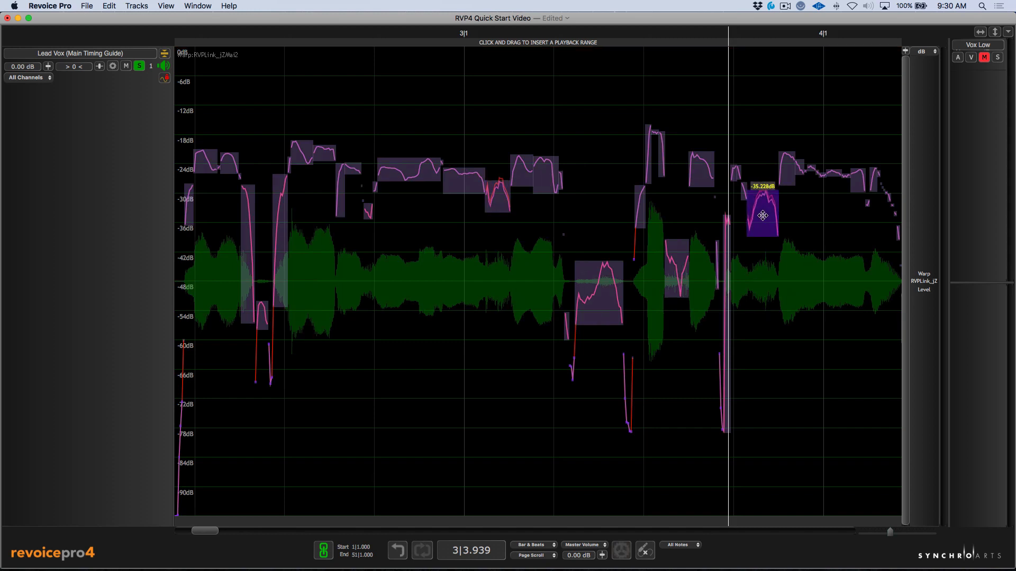
Step: Lower the tall unvoiced segment between bars 6 and 7 to about -27.8 dB and the one just before bar 8 to about -31.5 dB
scroll(734, 237, right, 20)
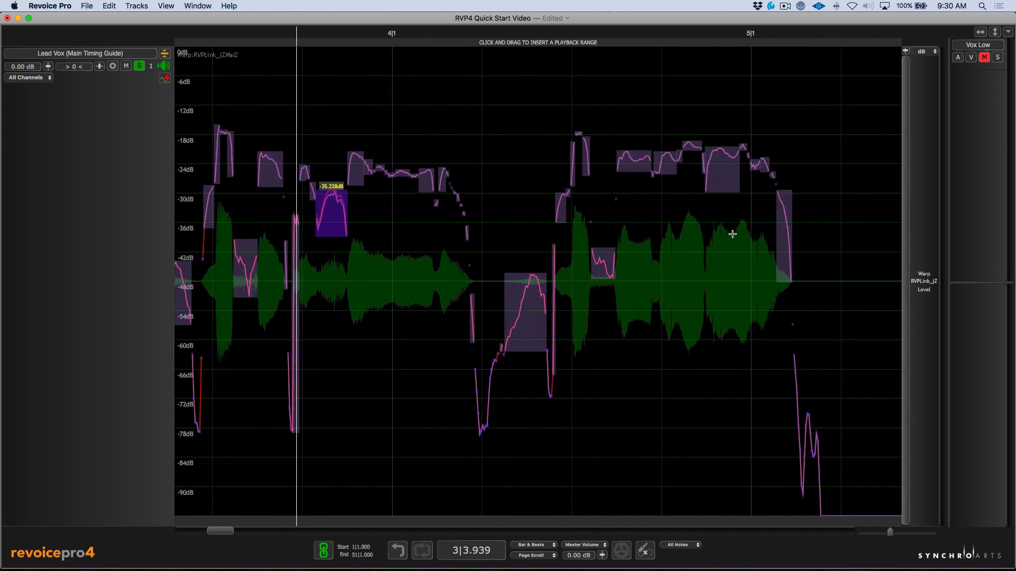
scroll(733, 234, right, 20)
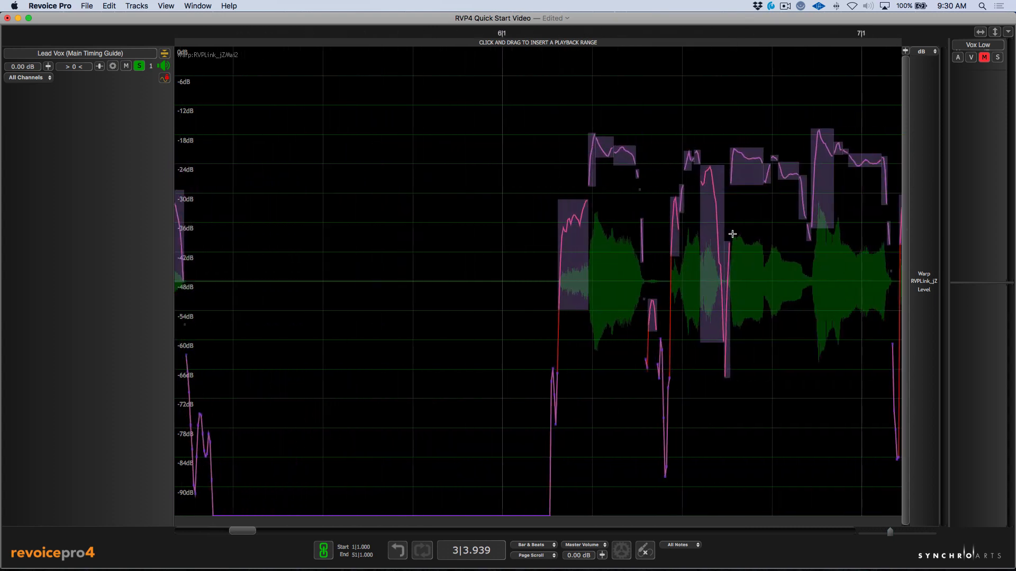
scroll(731, 234, right, 2)
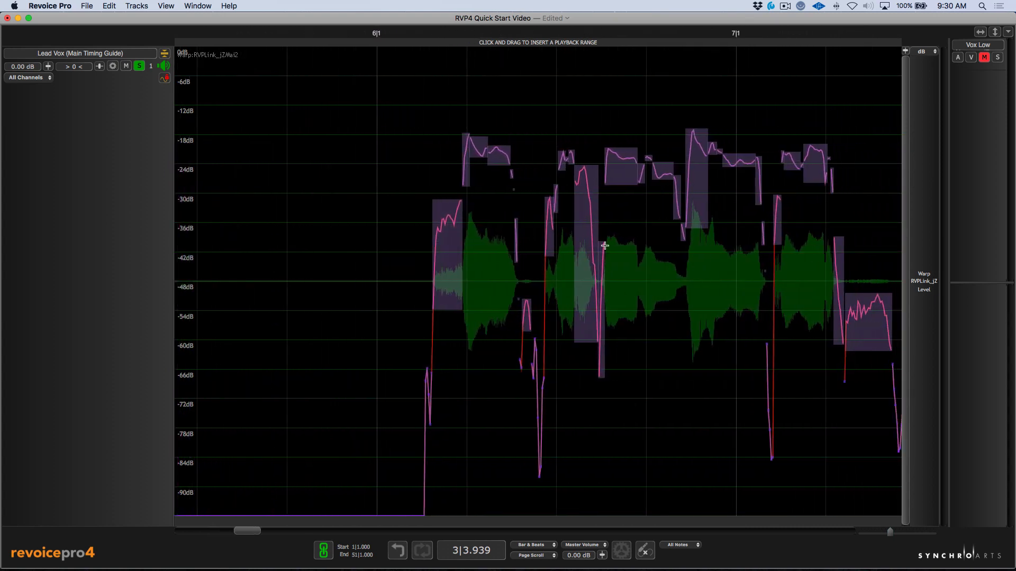
click(574, 282)
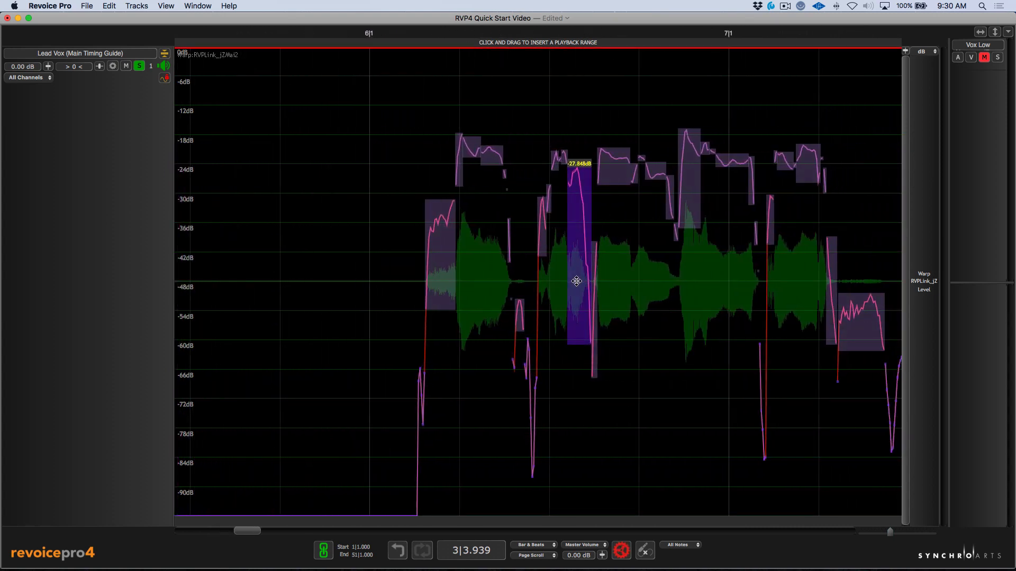
scroll(584, 282, right, 12)
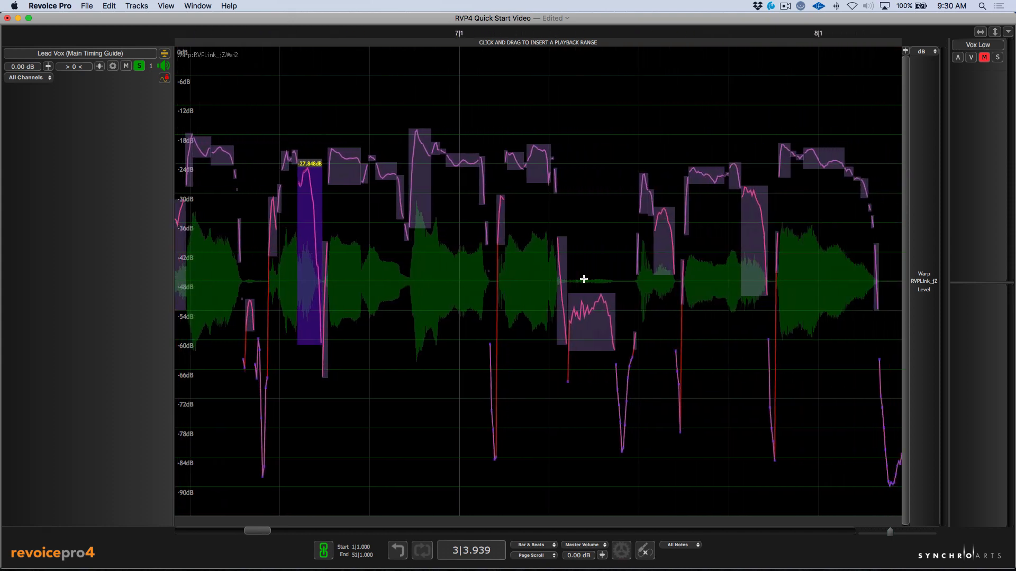
drag(716, 280, 717, 285)
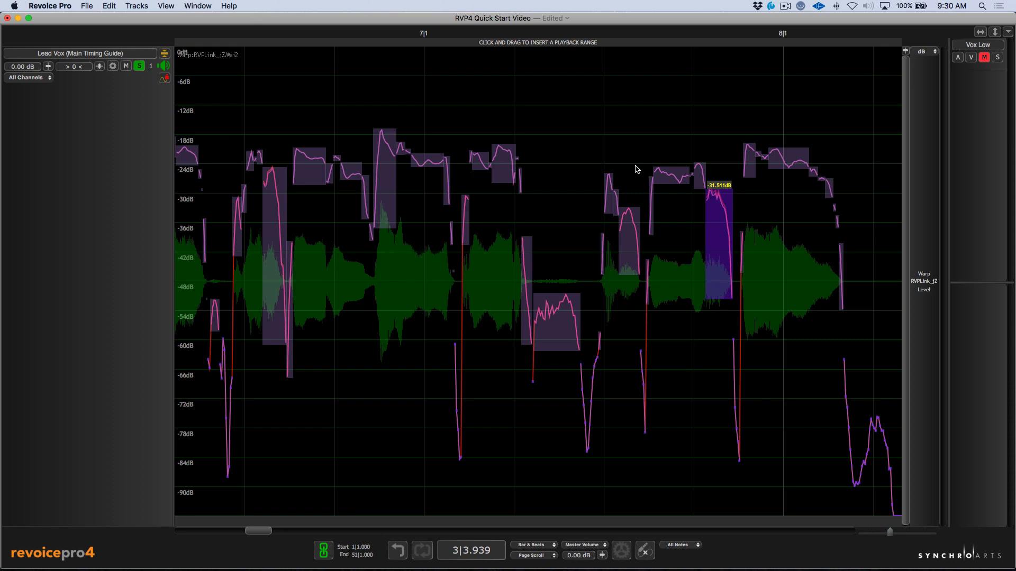
Step: Return the lead vocal to the pitch display and restore the multitrack view showing the whole passage
key(p)
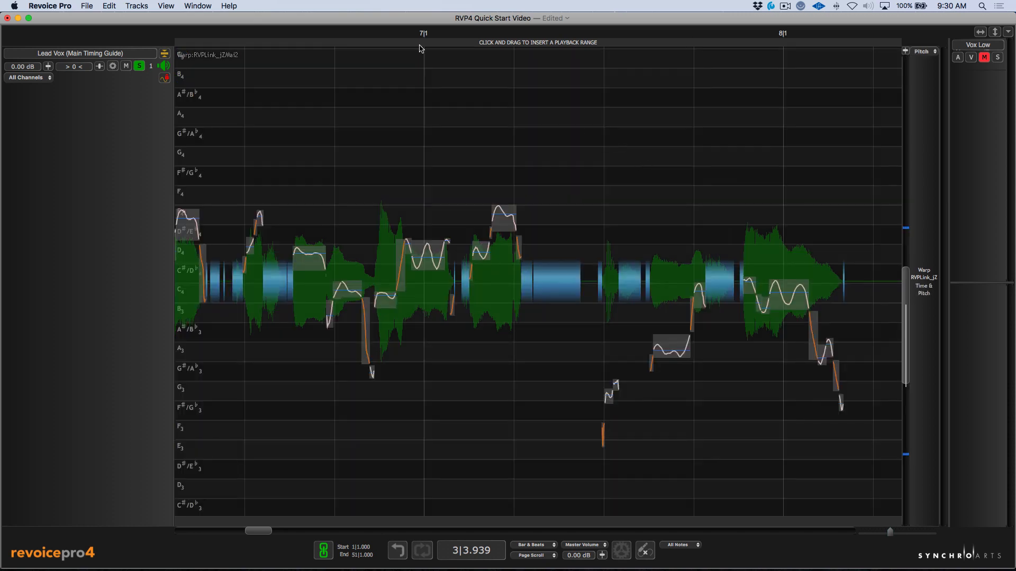
key(r)
key(r)
key(r)
key(r)
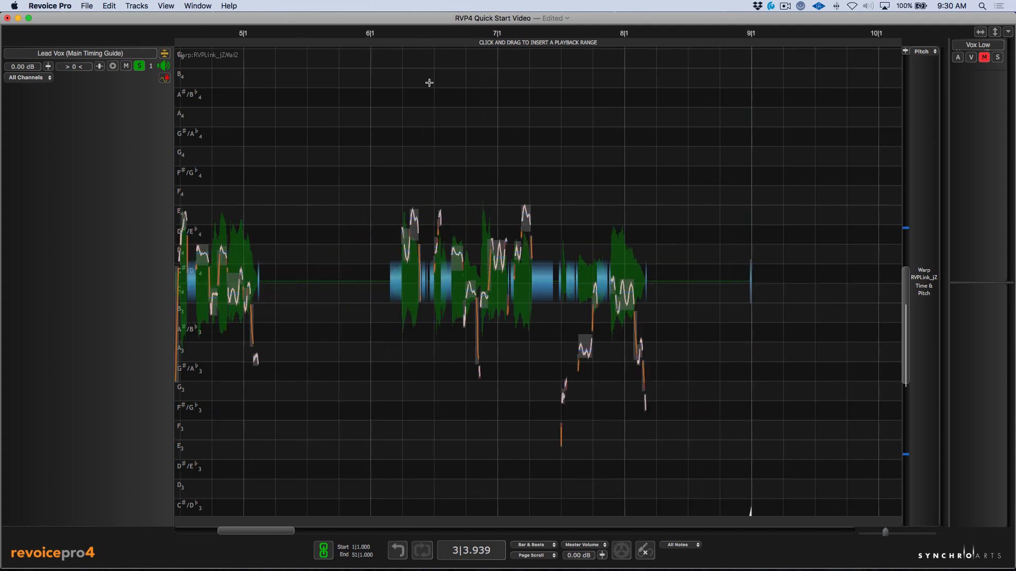
scroll(451, 174, left, 2)
scroll(452, 173, left, 5)
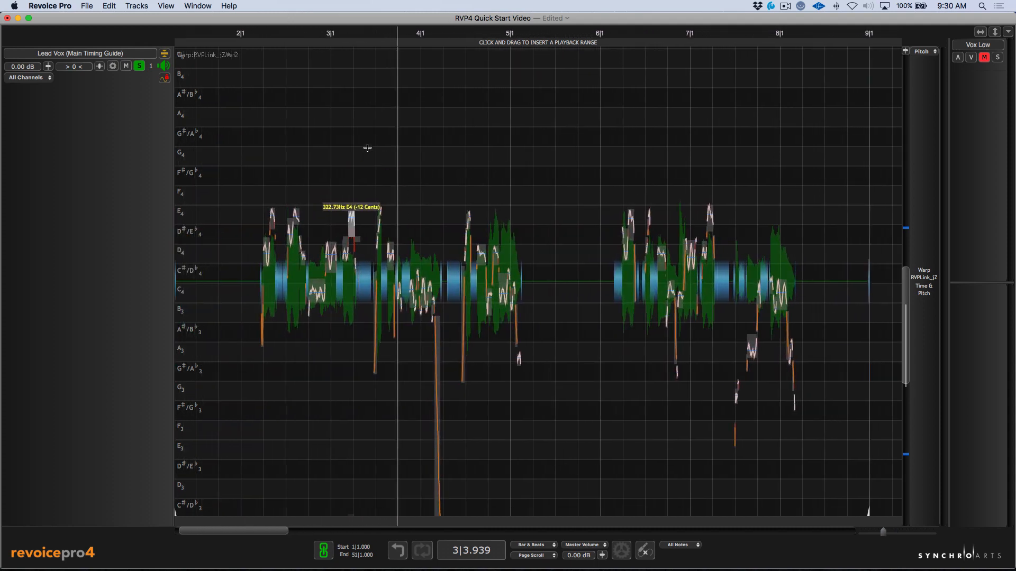
click(164, 55)
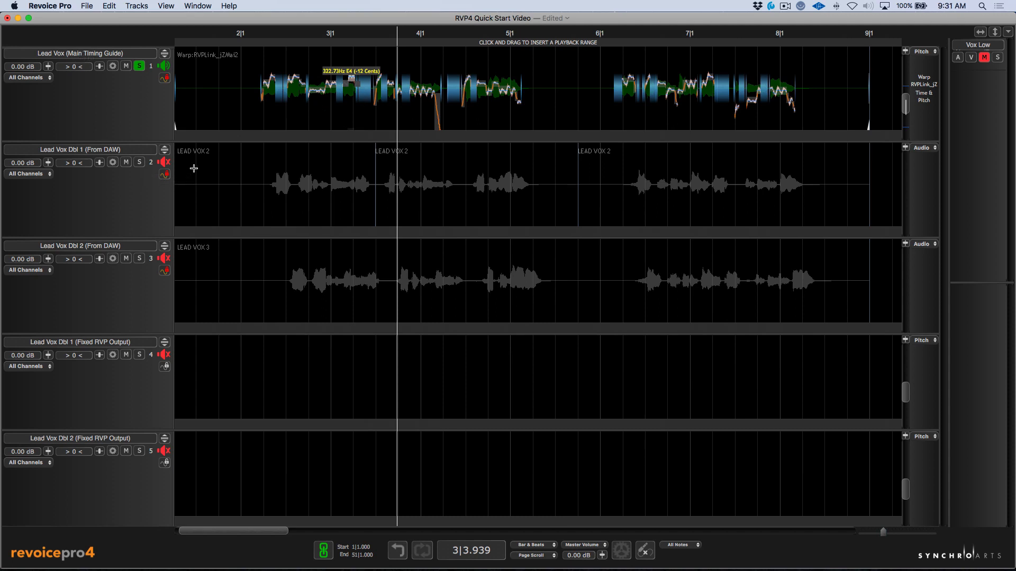
Step: Unsolo the lead vocal and open a new APT process with the factory preset Music - Slightly Loose Pitch and Time
click(139, 65)
key(n)
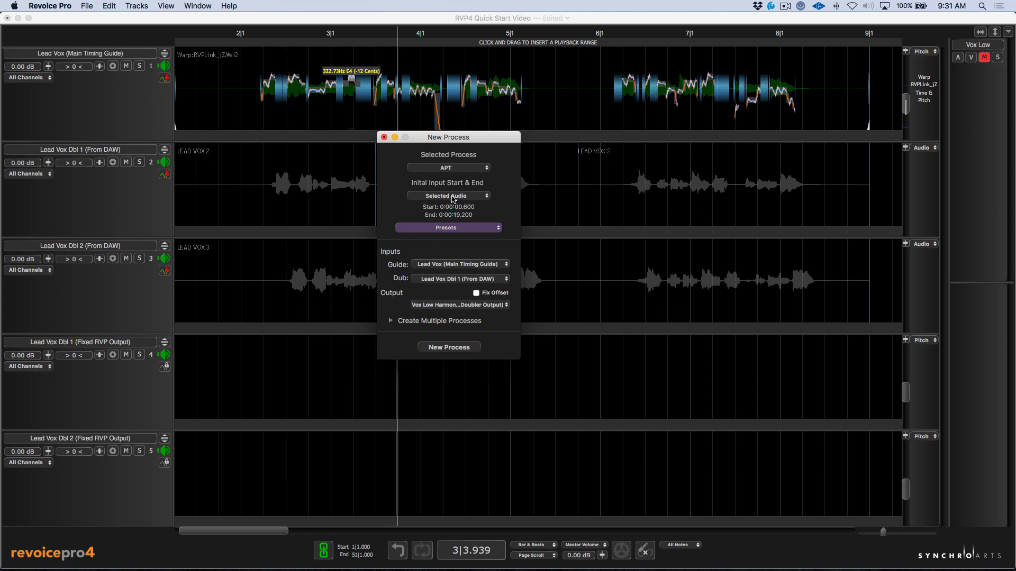
click(448, 230)
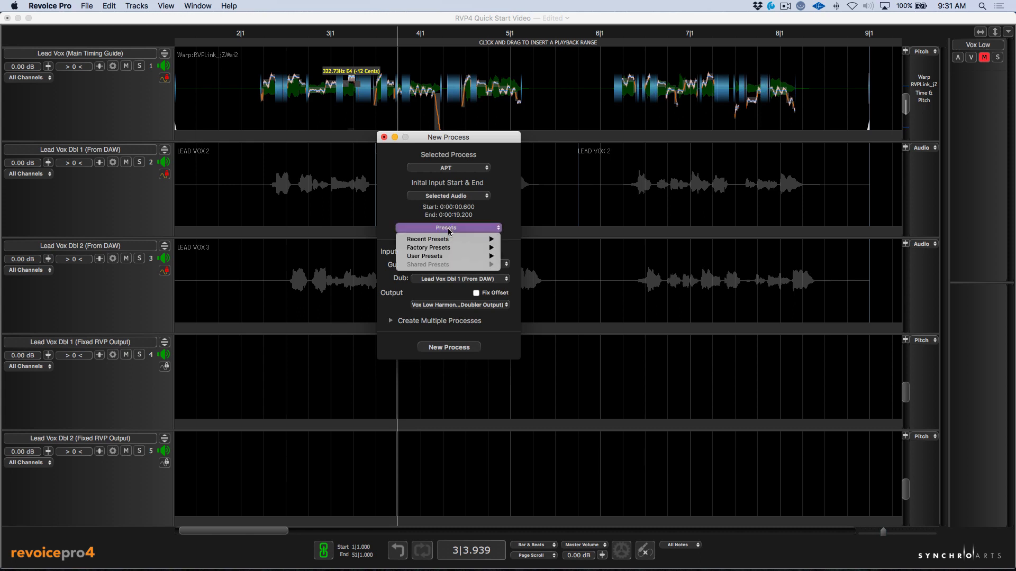
mouse_move(445, 247)
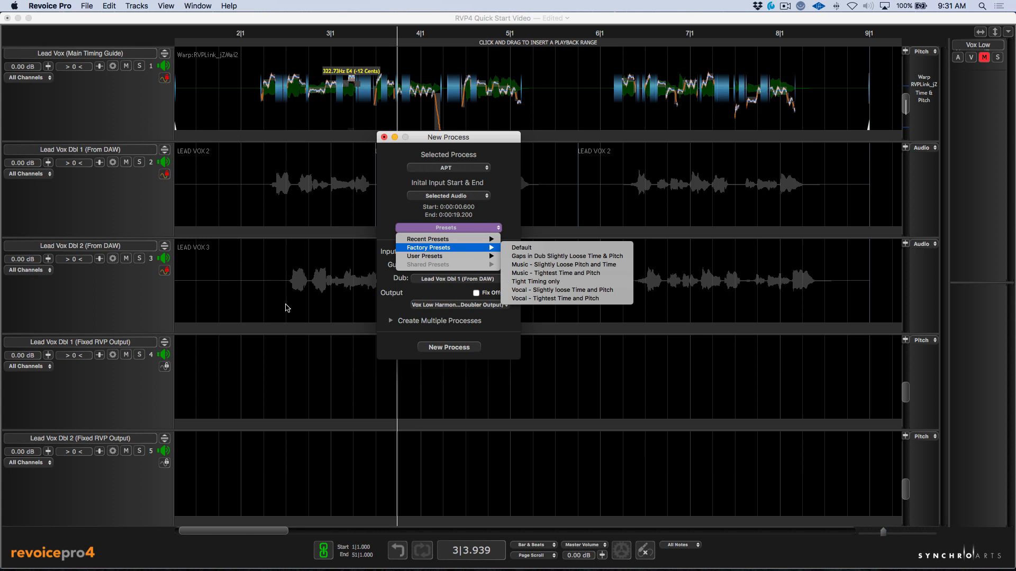
click(538, 266)
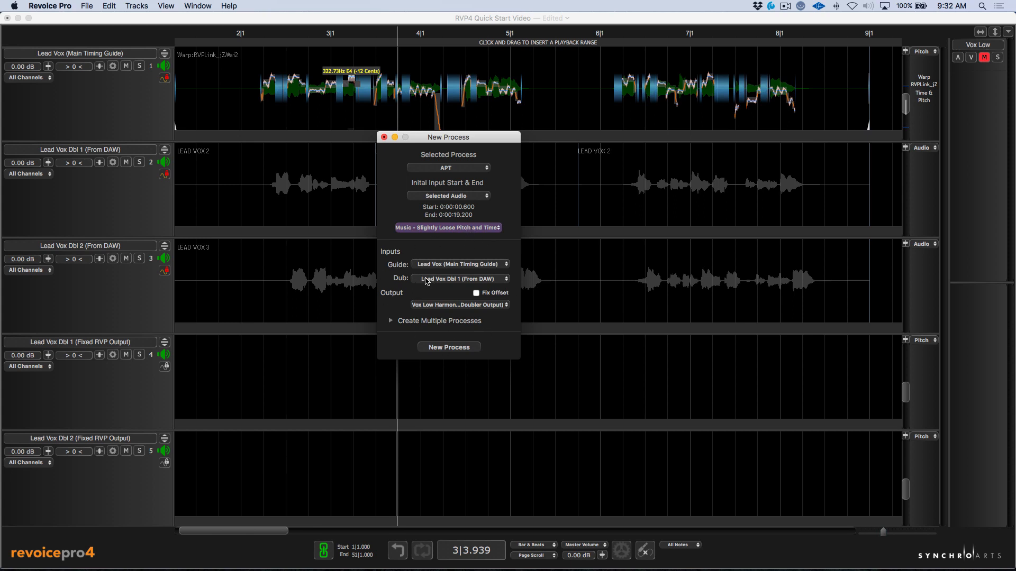
Step: Set the guide to Lead Vox (Main Timing Guide), the dub to Lead Vox Dbl 1 (From DAW), and the fixed-offset output to Lead Vox Dbl 1 (Fixed RVP Output)
click(458, 268)
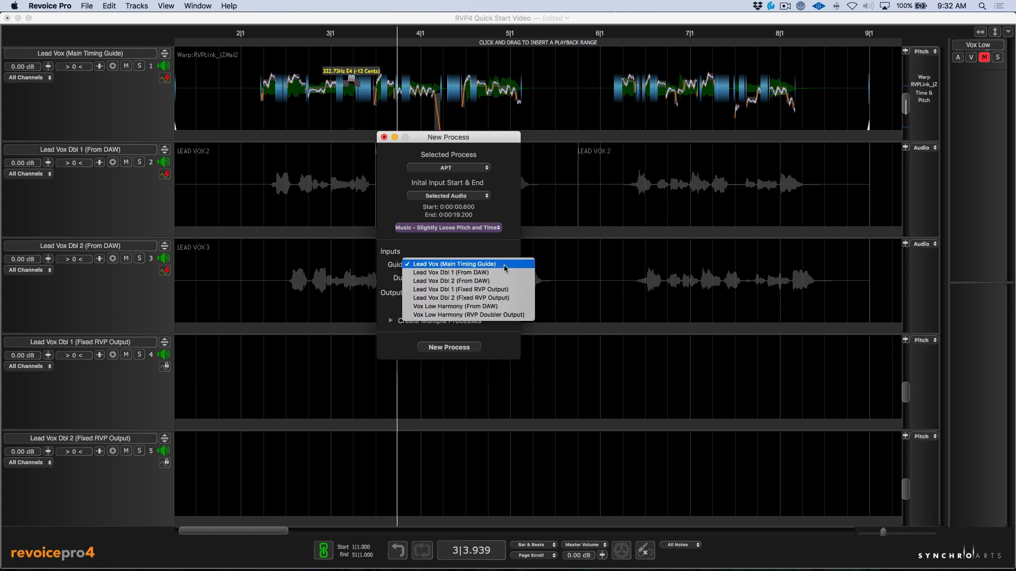
click(466, 266)
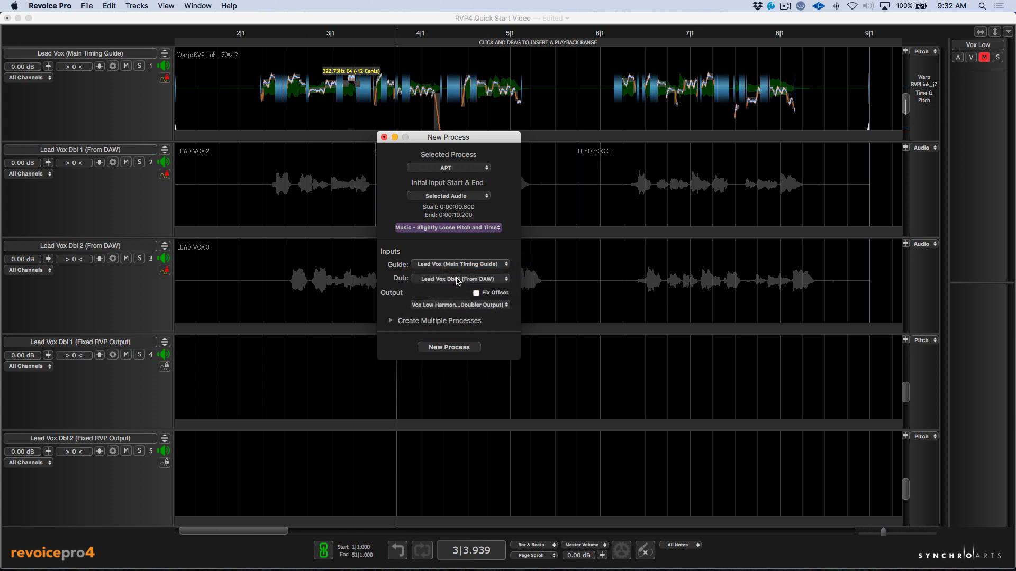
click(458, 281)
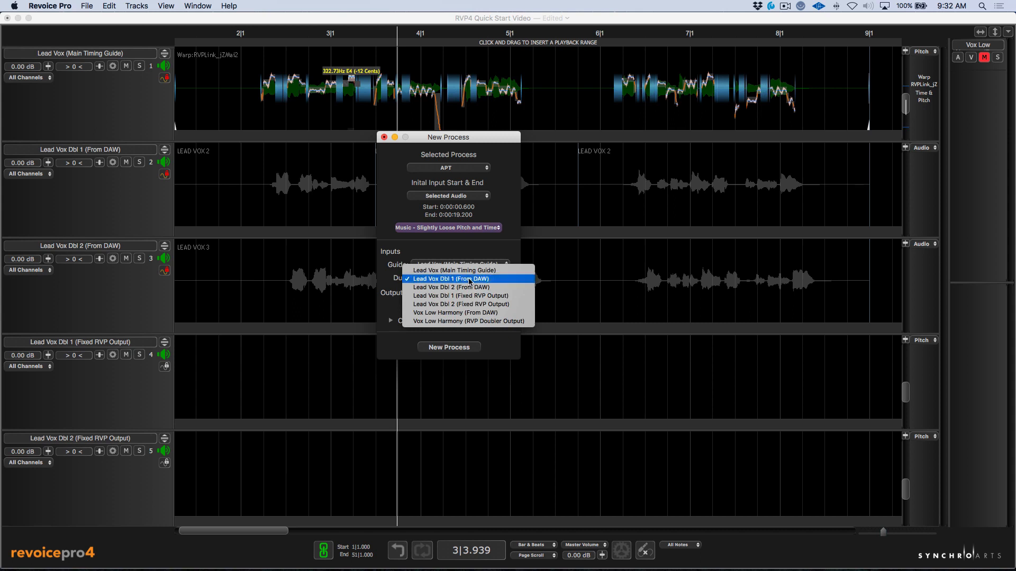
click(470, 280)
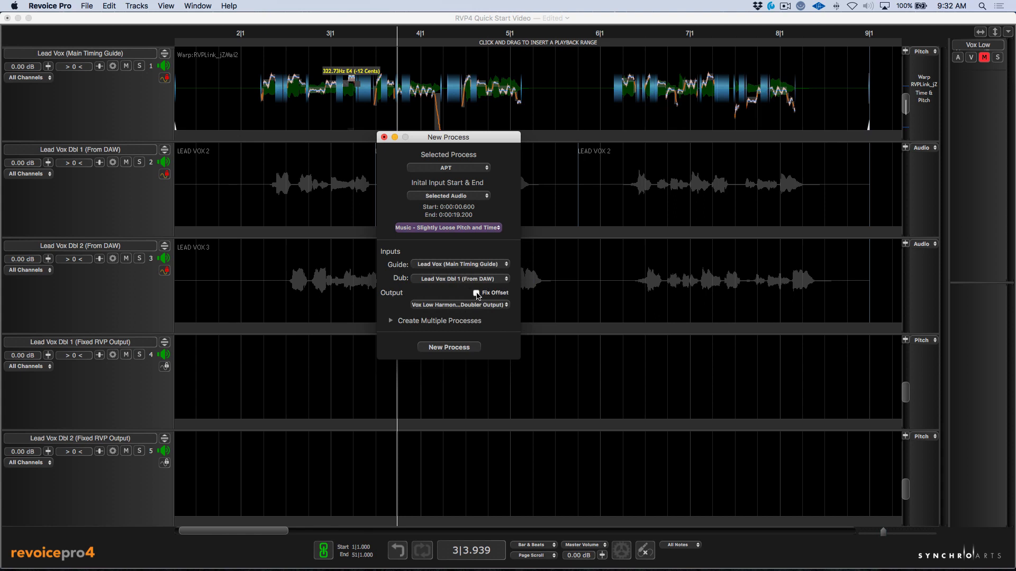
click(476, 293)
click(467, 306)
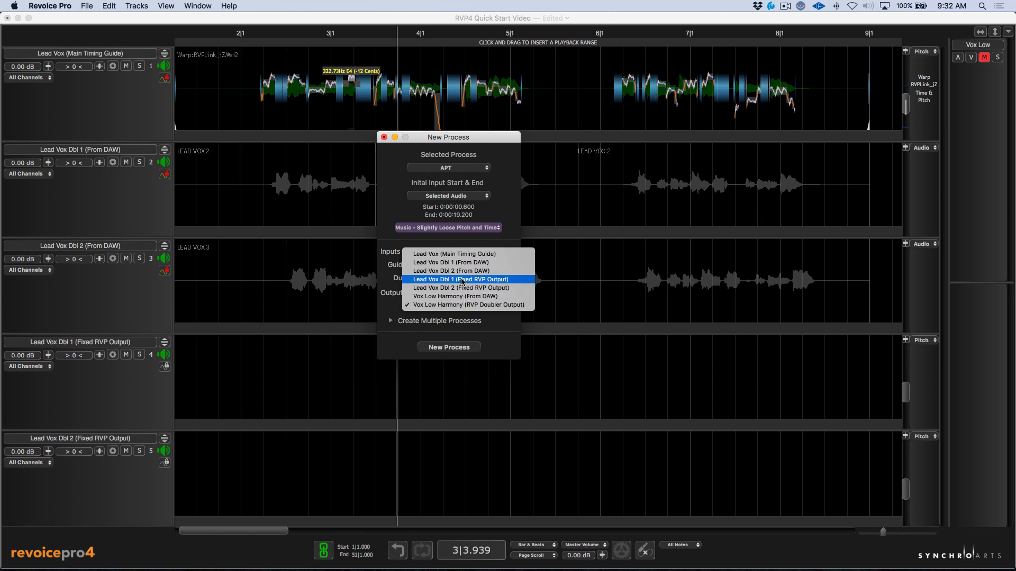
click(461, 279)
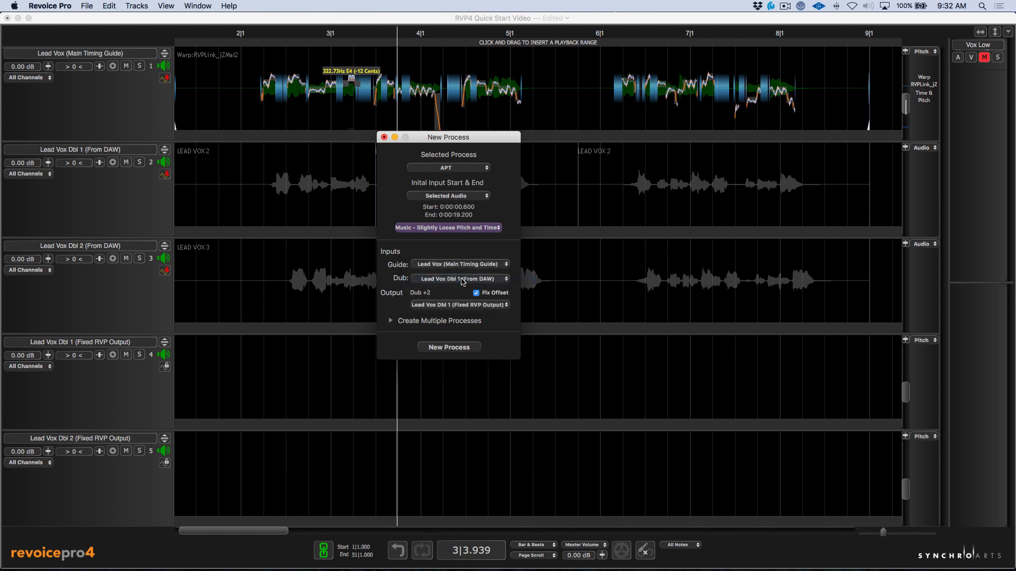
Step: Create 2 APT processes with a dub track increment of 1, and close the New Process window
click(391, 323)
click(489, 305)
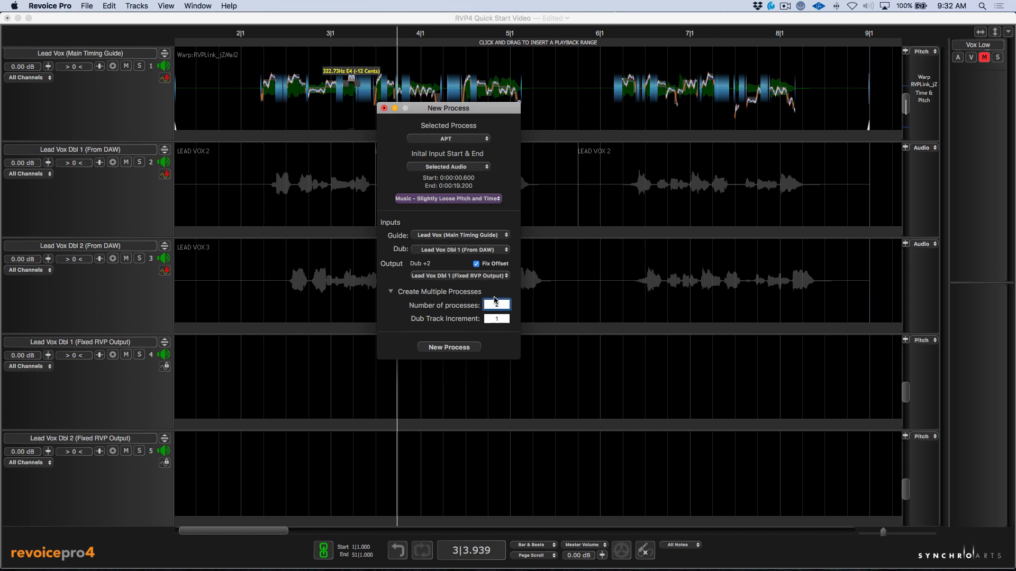
click(442, 350)
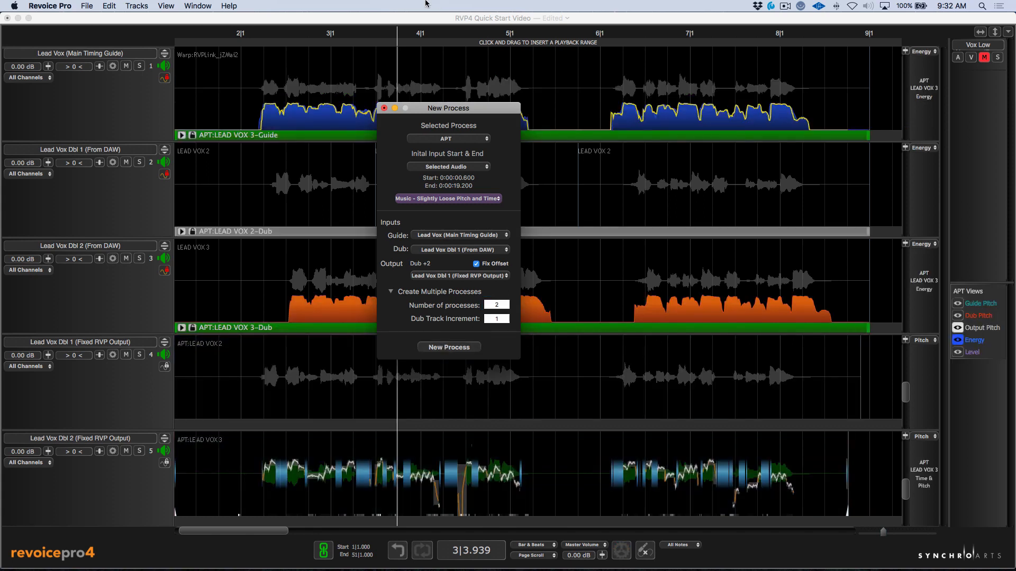
click(384, 109)
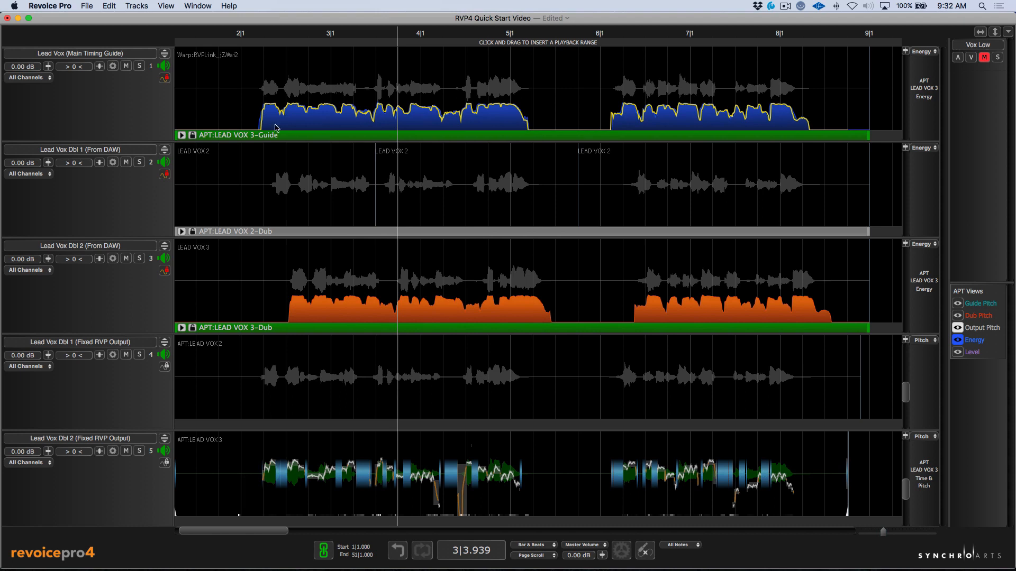
Step: Solo the lead vocal with both original doubles and play the passage to hear the unaligned takes
click(139, 66)
click(140, 355)
click(139, 451)
click(255, 33)
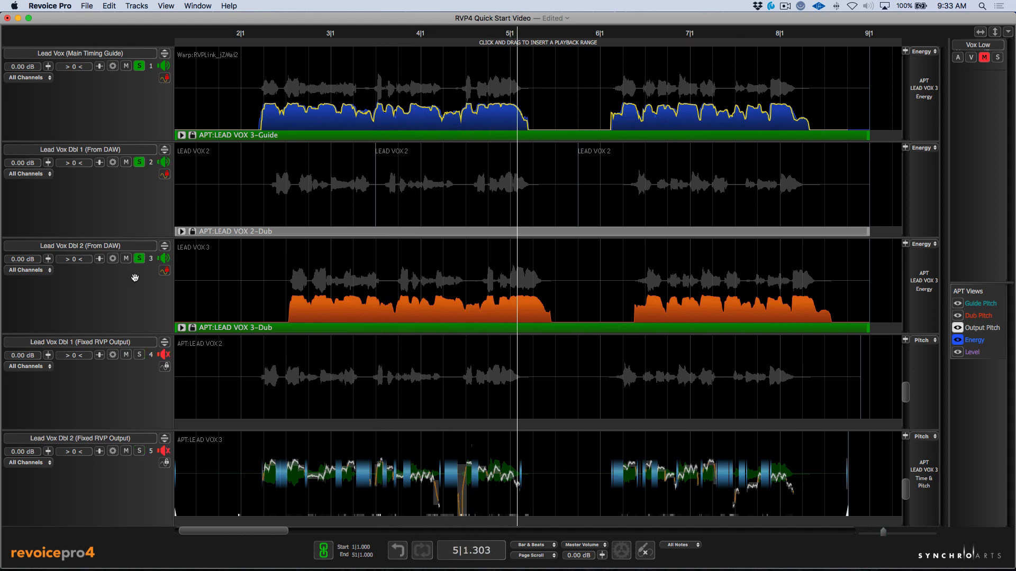
key(space)
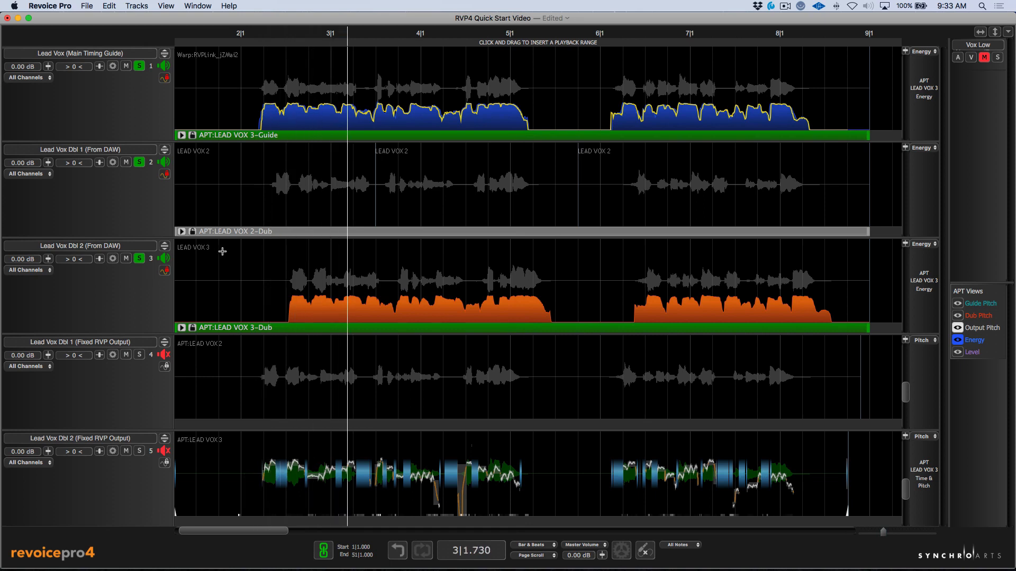
Step: Swap the solos from the two original doubles to the two Fixed RVP Output tracks
key(2)
key(3)
key(4)
key(5)
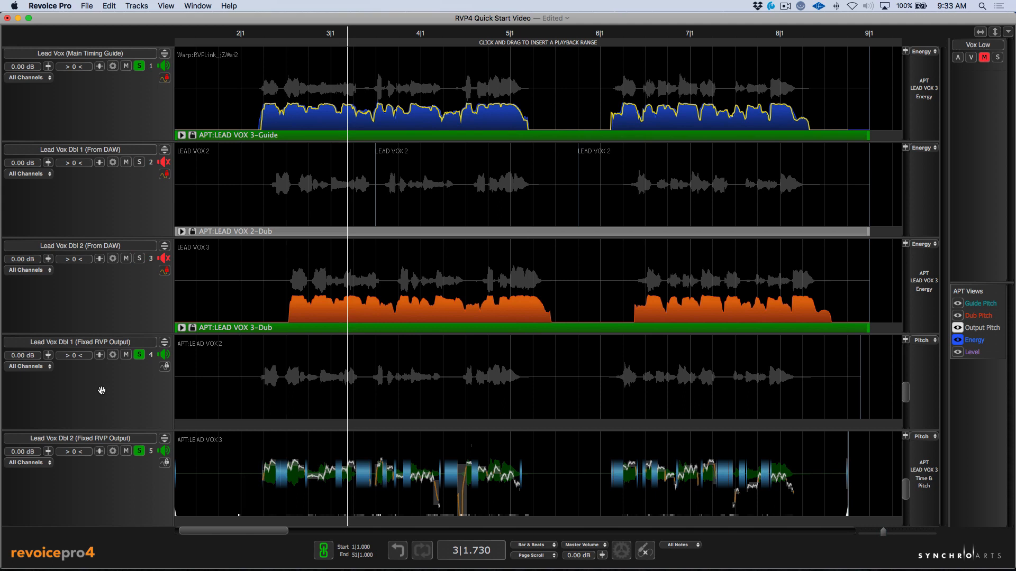
Step: Pan the Lead Vox Dbl 1 output hard left to -100 and the Lead Vox Dbl 2 output hard right to 100
click(98, 354)
drag(99, 367, 30, 373)
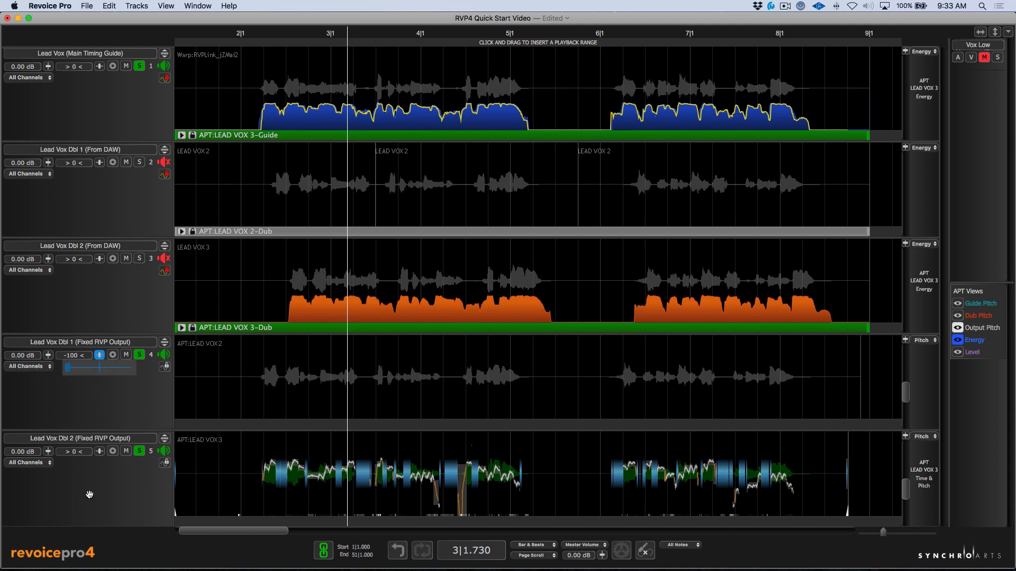
click(99, 451)
drag(100, 464, 133, 464)
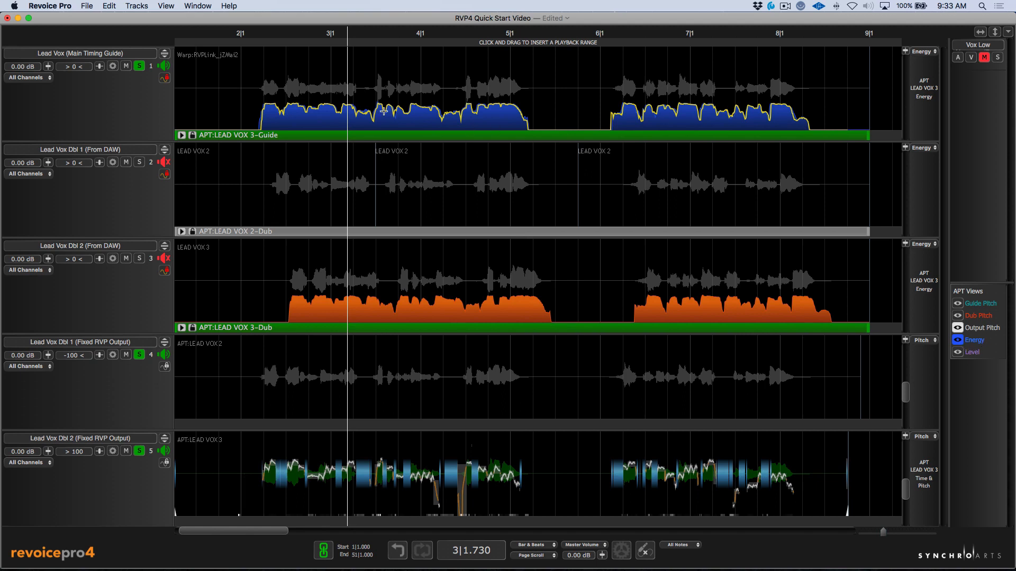
Step: Hide the APT energy view and show the guide pitch and dub pitch traces alongside the output pitch
click(957, 342)
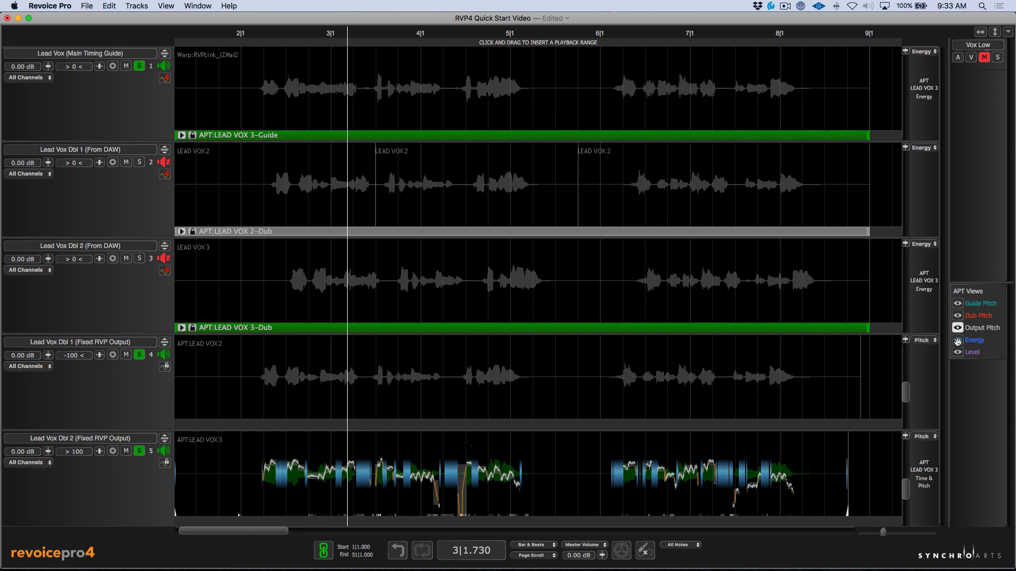
click(958, 305)
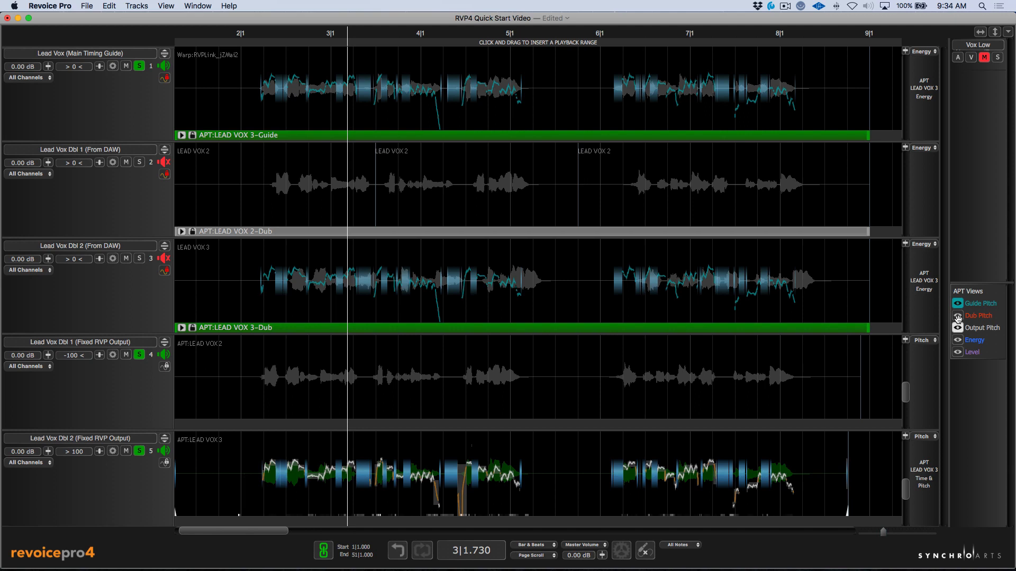
click(958, 316)
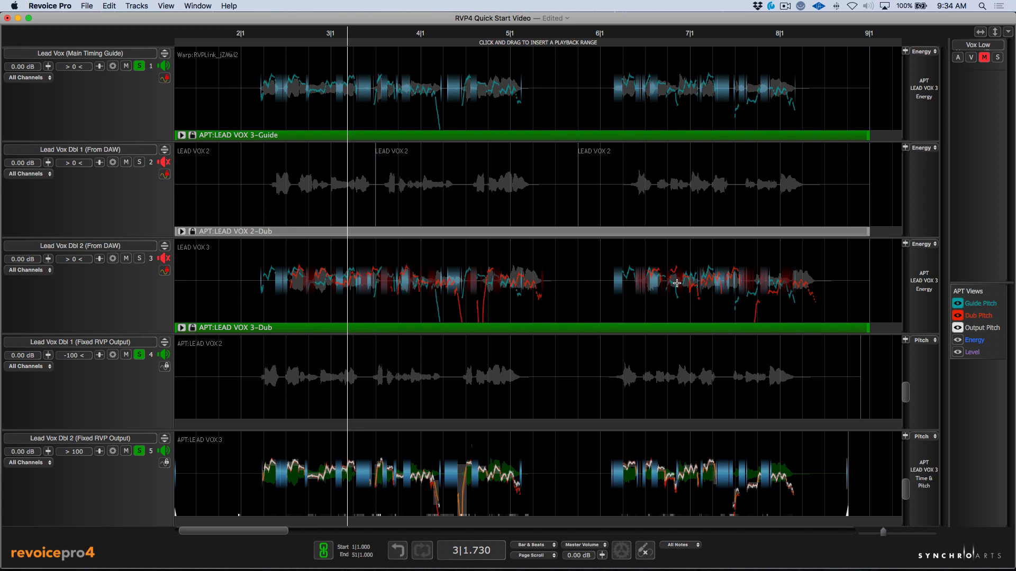
click(957, 328)
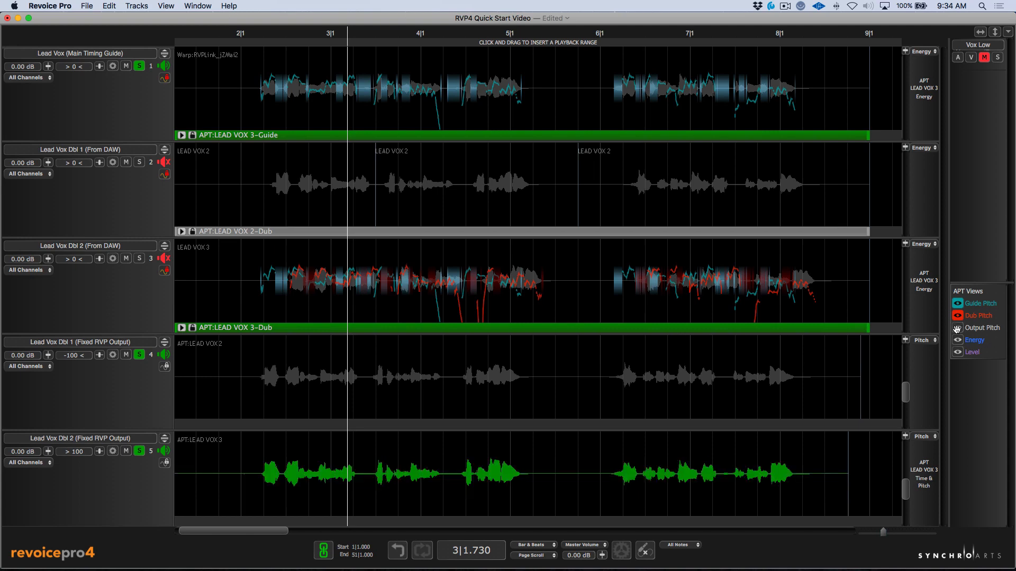
click(957, 328)
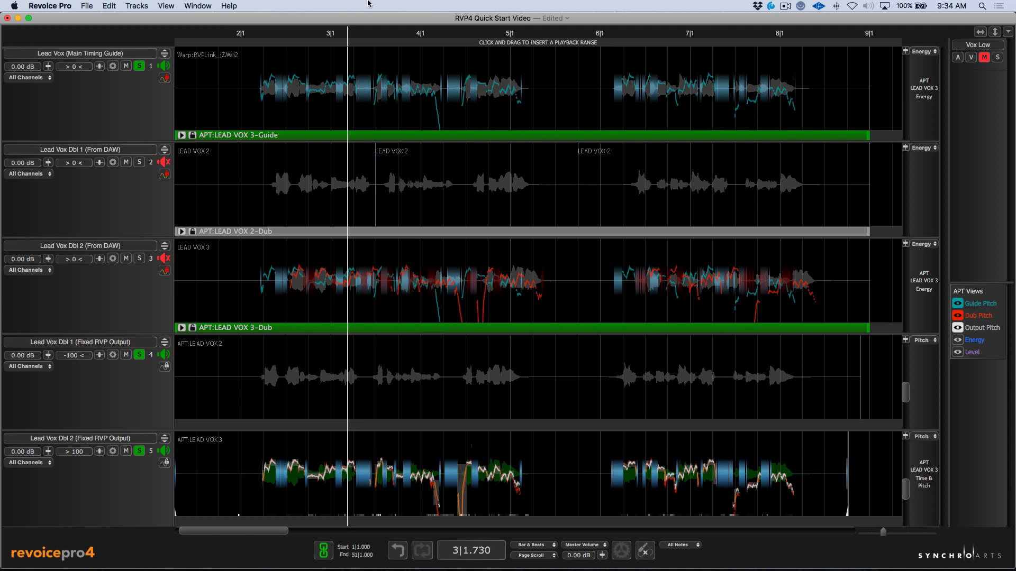
Step: Examine the APT pitch traces of the first double, play the soloed passage, and bring up the second double's traces
click(396, 31)
key(t)
key(t)
key(t)
key(t)
key(t)
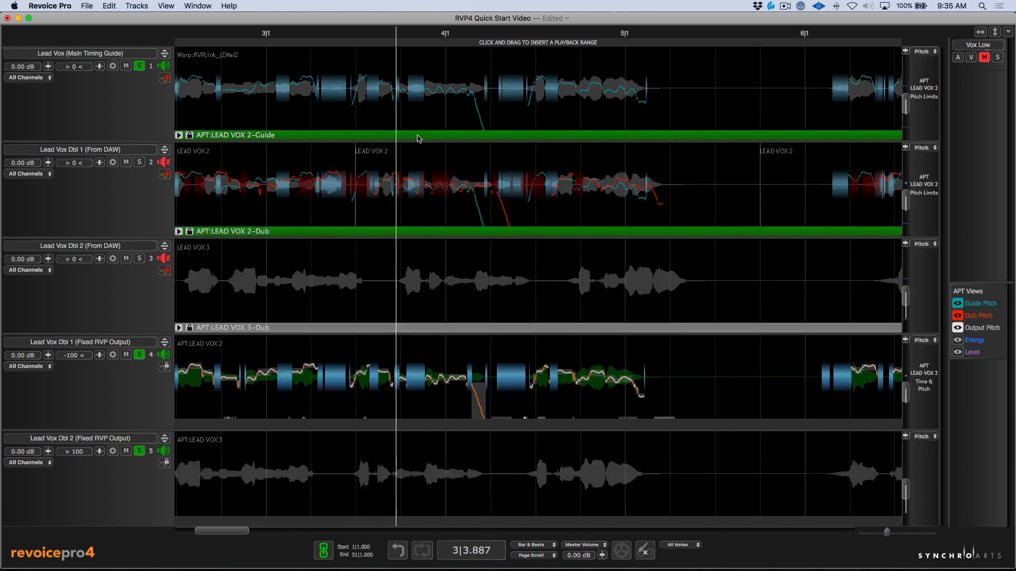
click(251, 33)
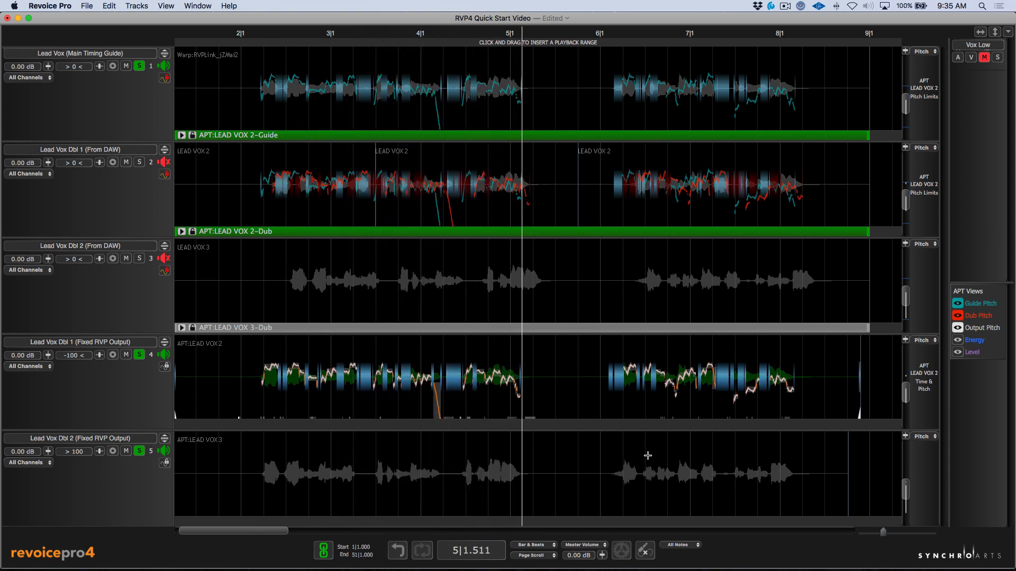
click(657, 489)
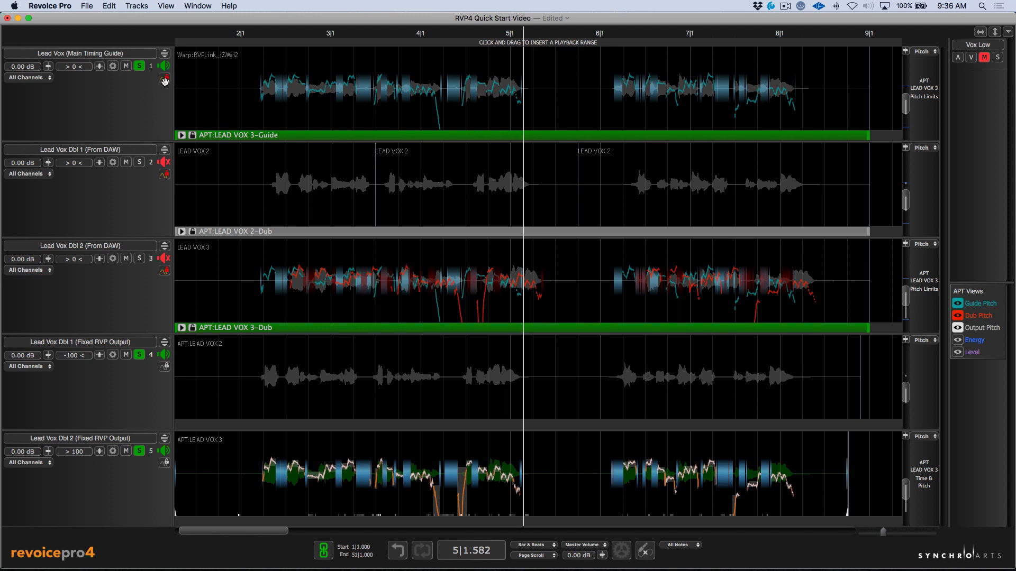
Step: Solo only the lead vocal and enlarge its track to fill the editing view
alt+click(139, 66)
click(139, 66)
click(164, 54)
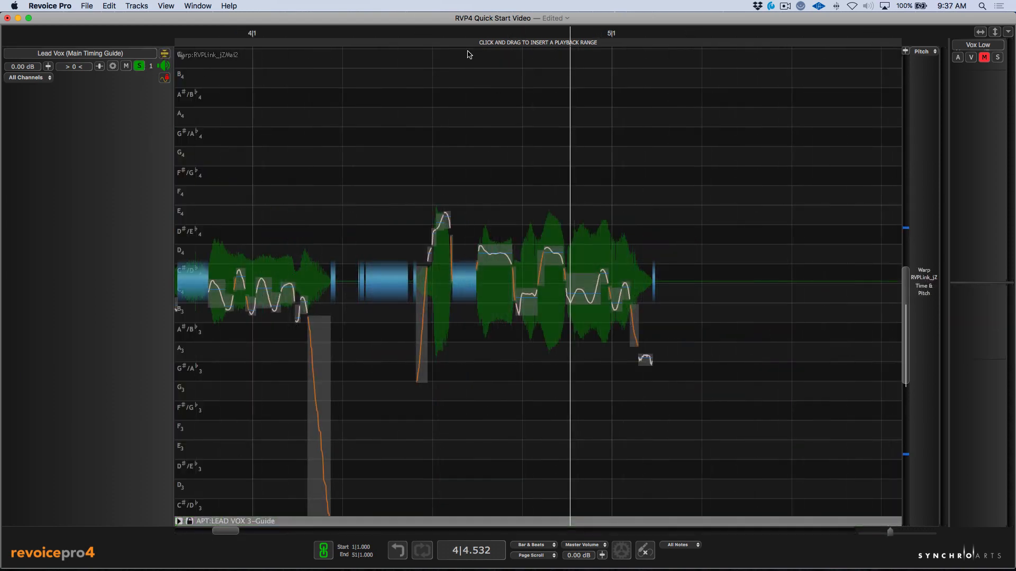
Step: Play the lead vocal phrase from about 4|2.972 through the start of bar 5
click(429, 33)
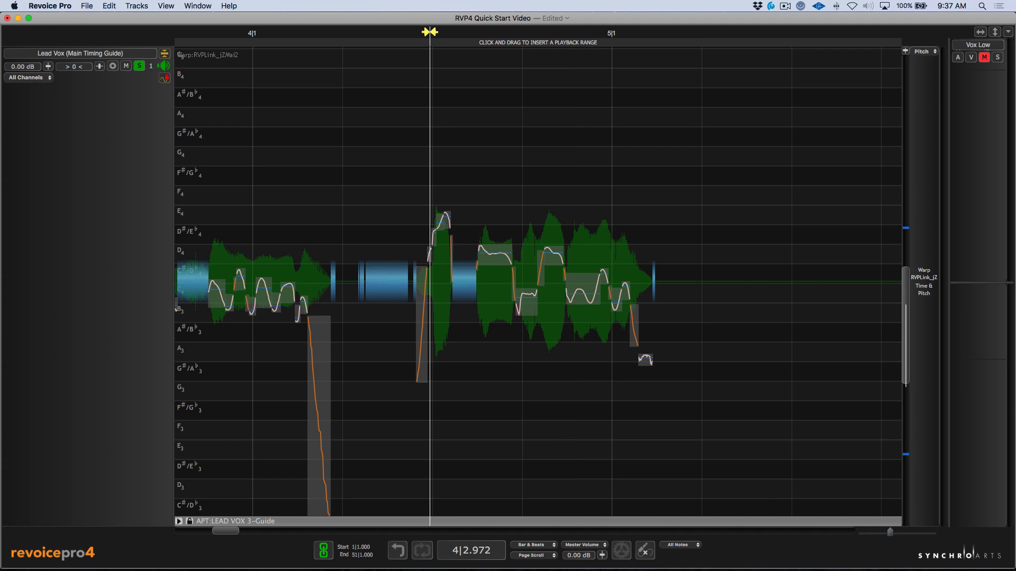
key(space)
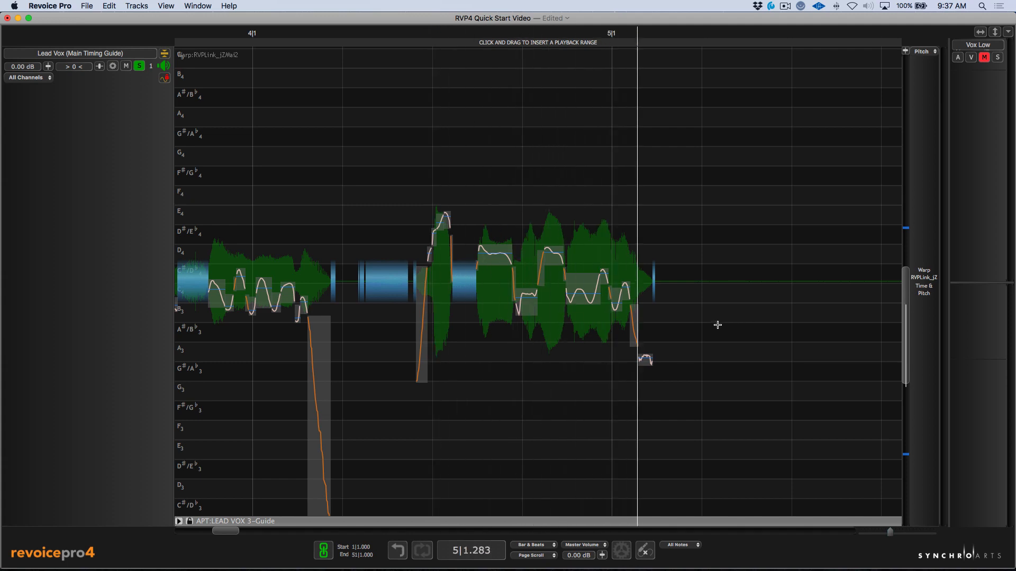
key(space)
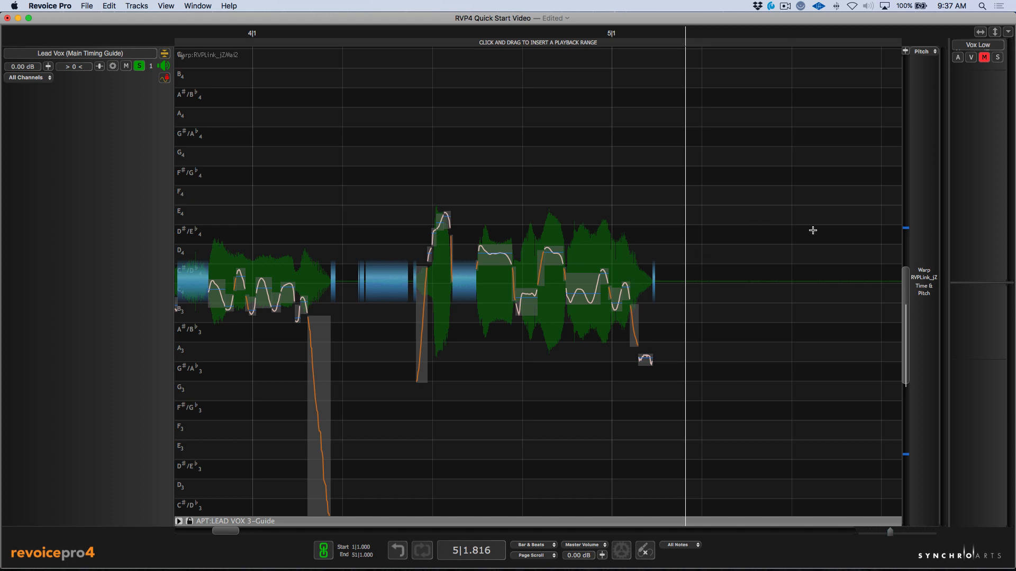
Step: With the Warp Point Tool, add warp points in the silence after the phrase crossing bar 5 and just before that phrase
right_click(776, 214)
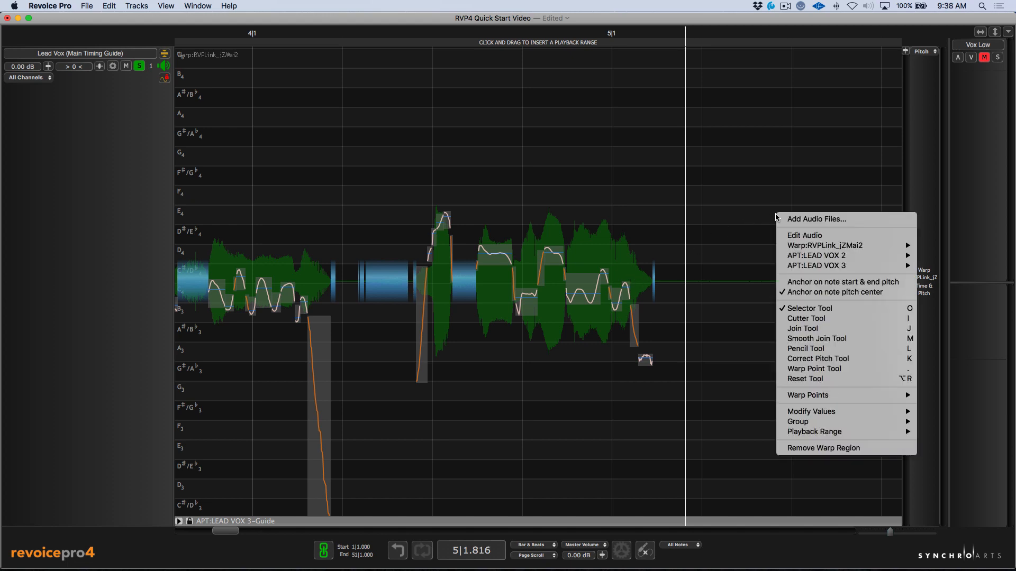
click(813, 369)
click(855, 217)
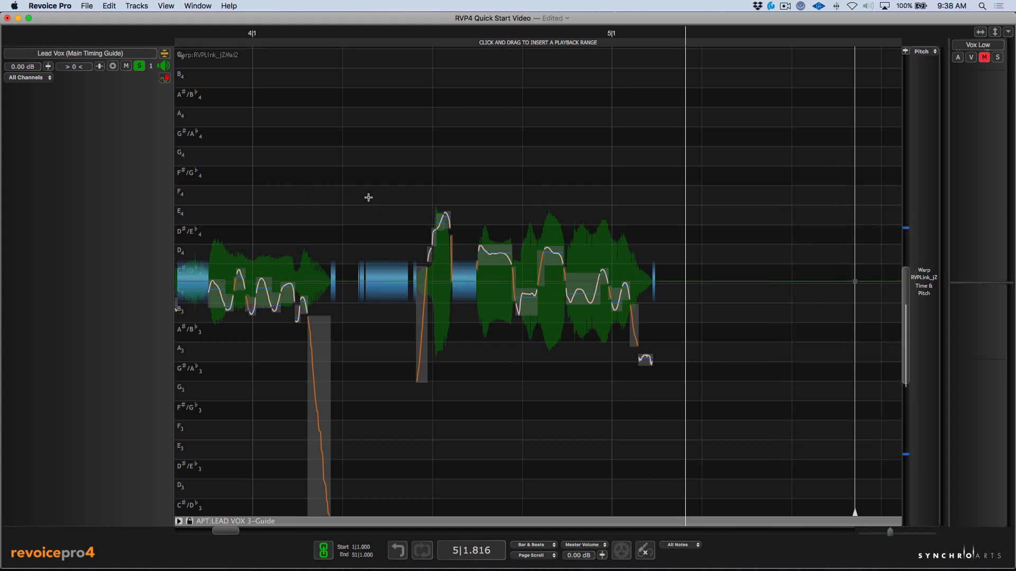
click(349, 200)
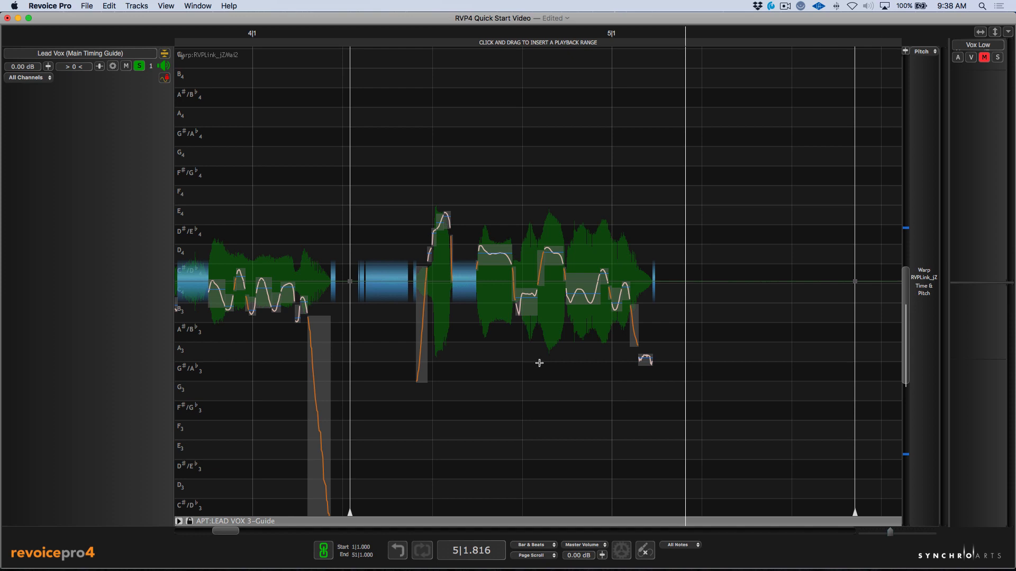
Step: Add a vibrato start warp point within the phrase before bar 5 and a vibrato end warp point after it, and play from 4|2.450
right_click(512, 345)
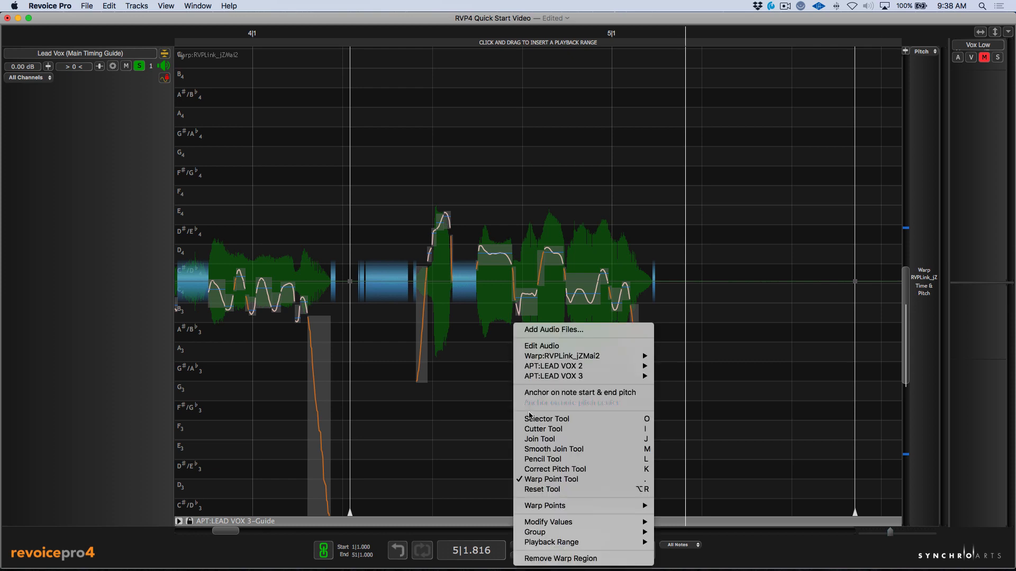
mouse_move(614, 507)
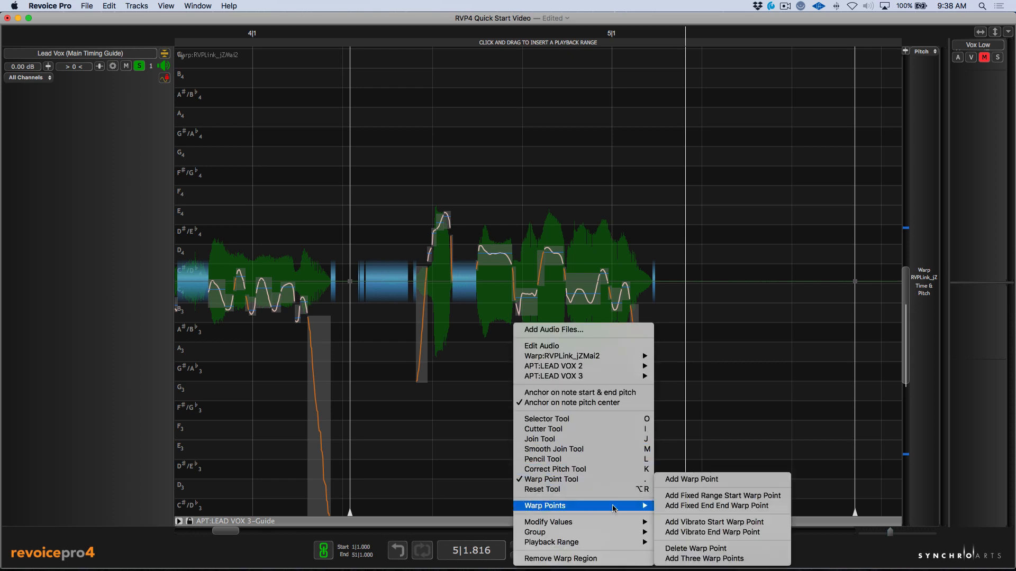
click(702, 522)
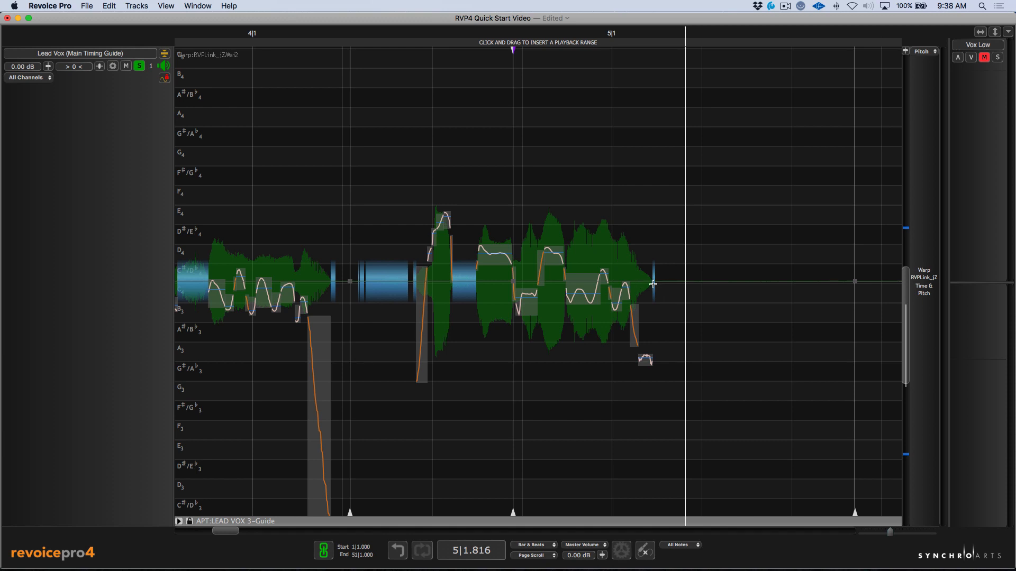
right_click(667, 287)
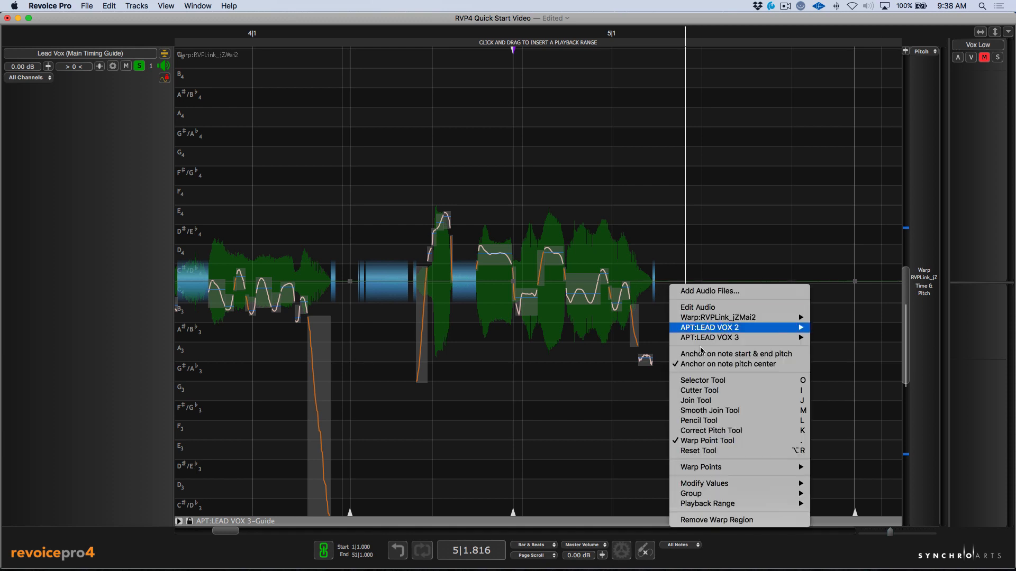
mouse_move(776, 467)
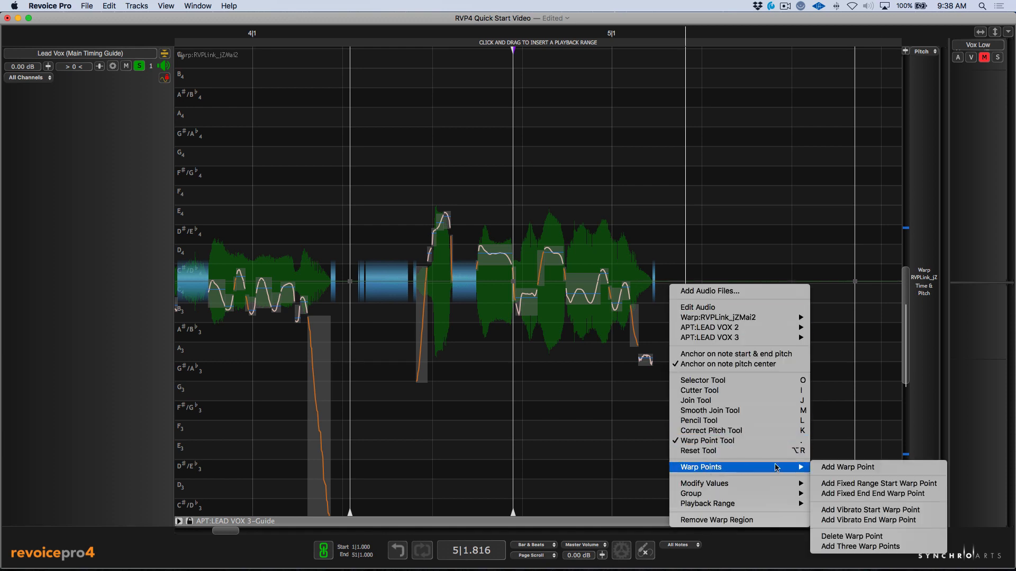
click(879, 520)
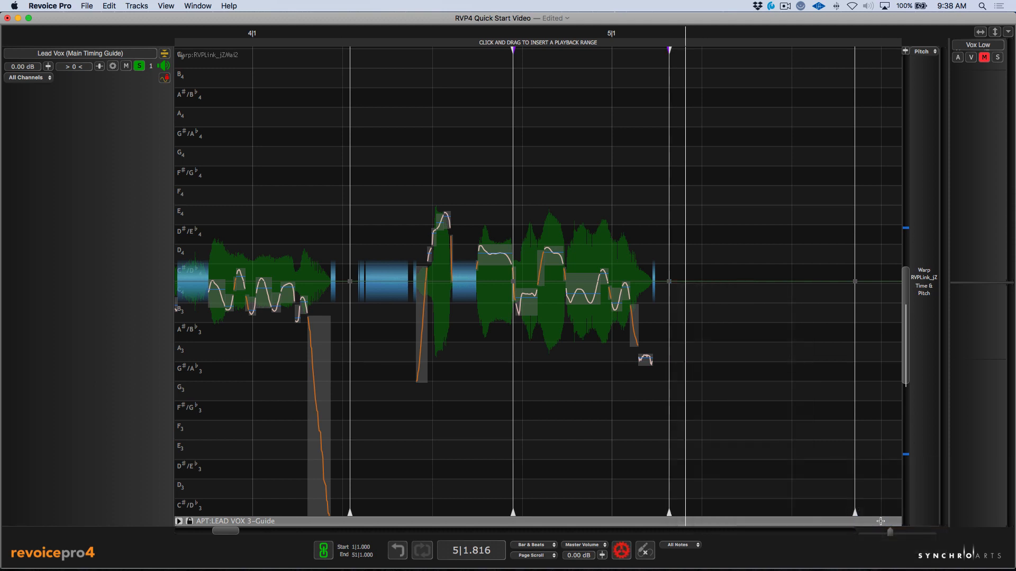
click(383, 32)
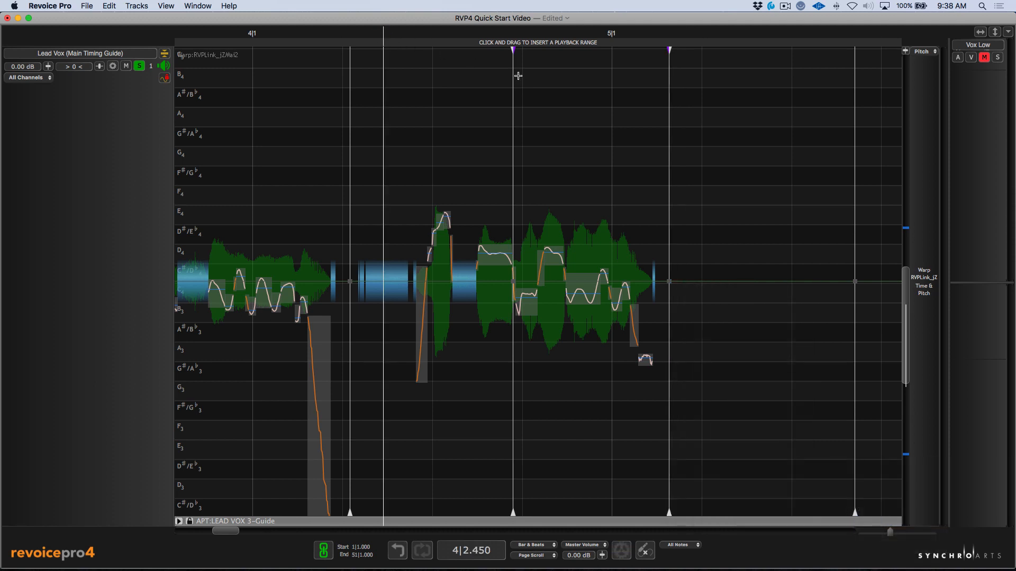
key(space)
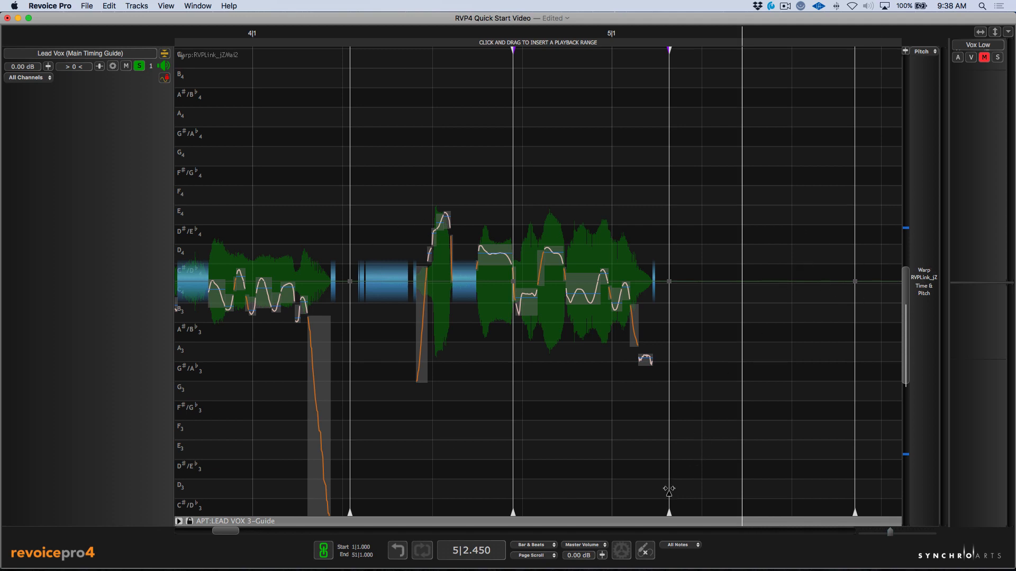
Step: Try stretching the phrase's end warp point to about 5|2.5, play it from 4|3.117, and undo the stretch
mouse_move(669, 489)
mouse_down()
mouse_move(731, 487)
mouse_move(746, 476)
mouse_up()
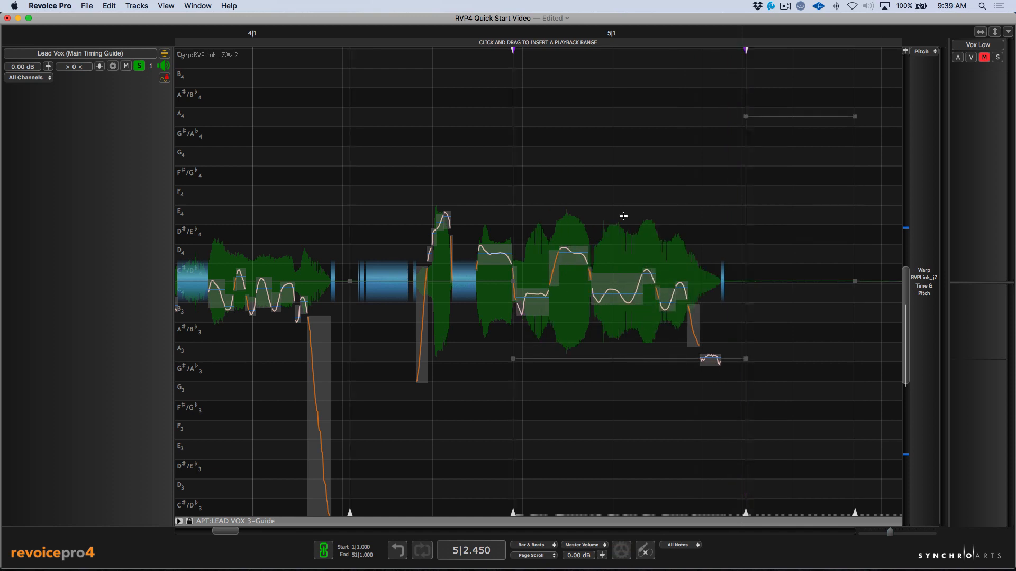
click(443, 31)
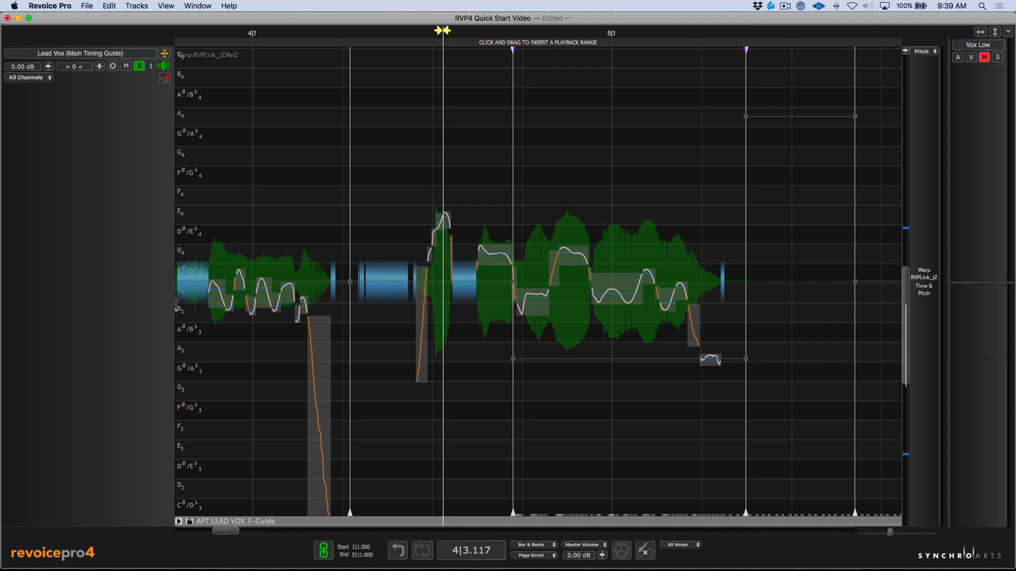
key(space)
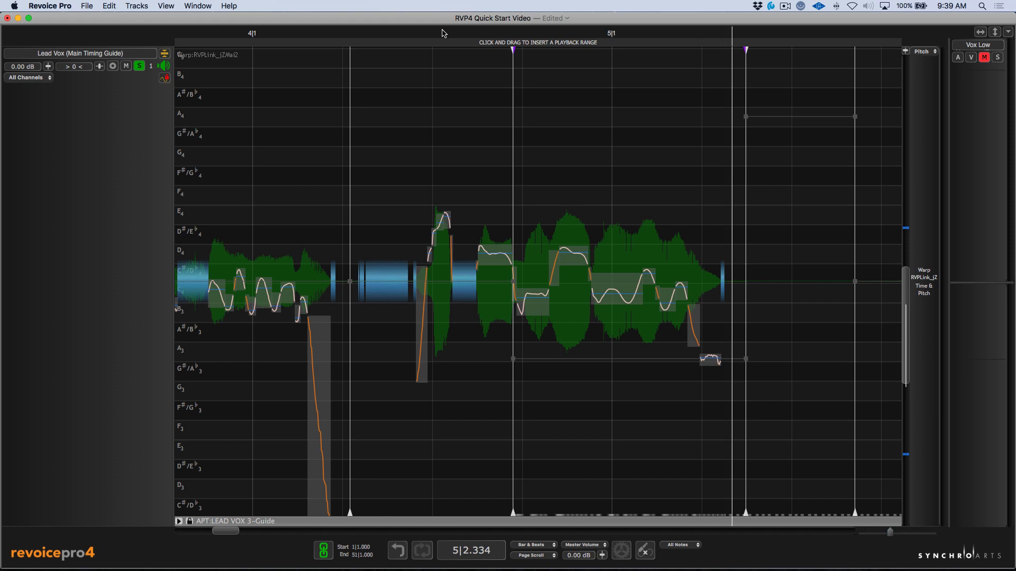
key(super+z)
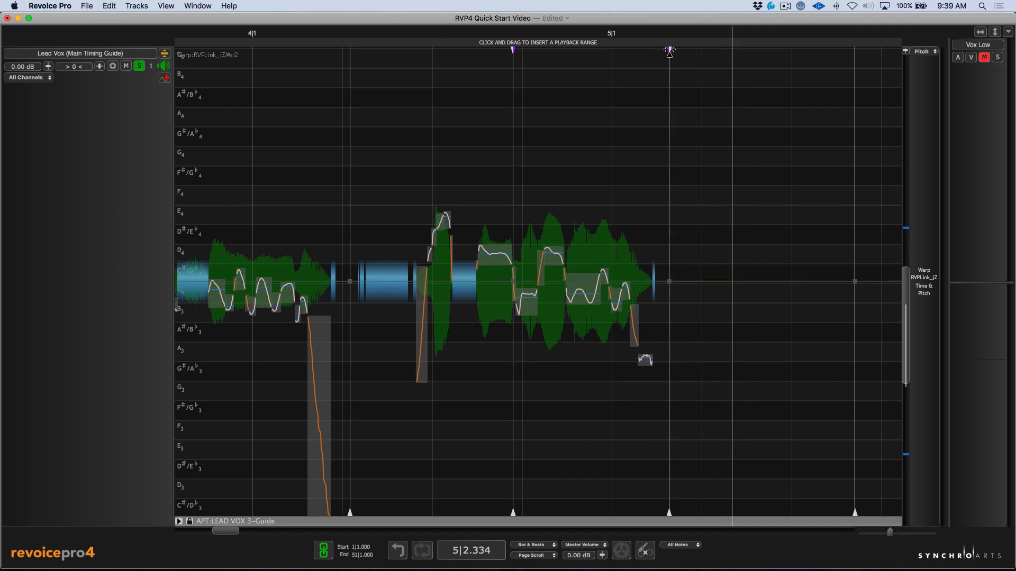
Step: Extend the vibrato range's end to about 5|1.9 using vibrato-preserving stretching, and play the phrase from 4|3.175
click(670, 50)
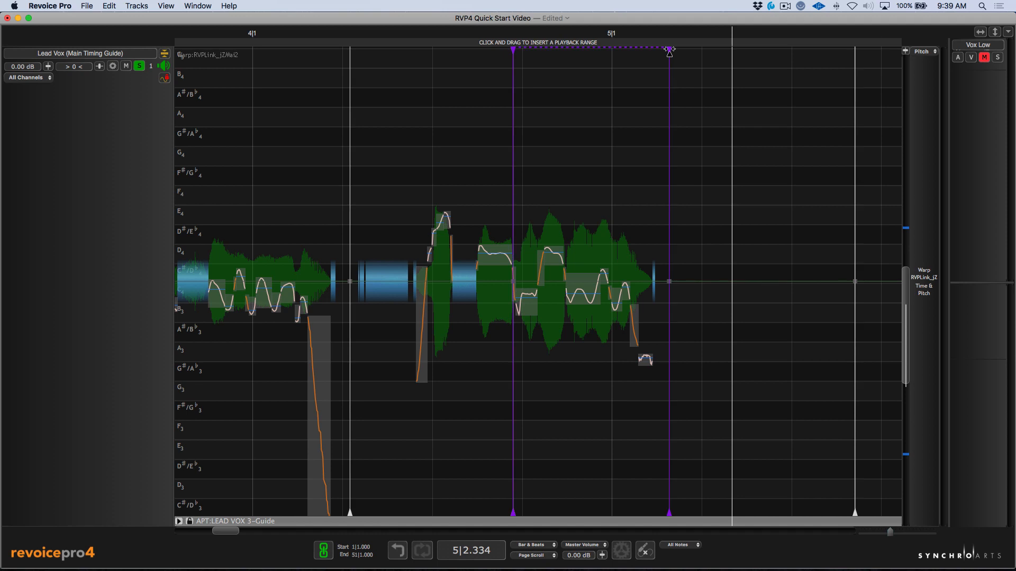
drag(669, 50, 701, 52)
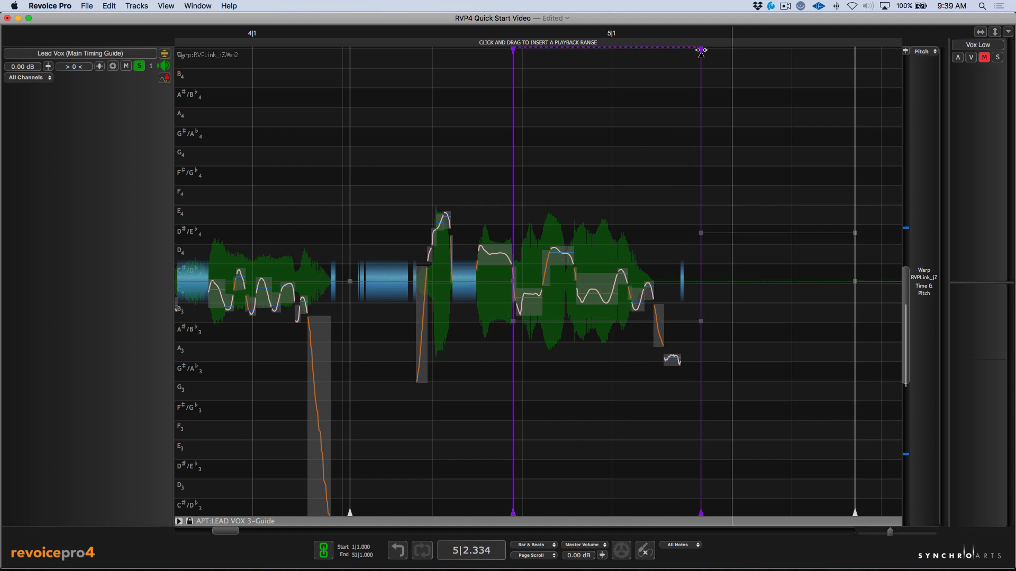
key(super+z)
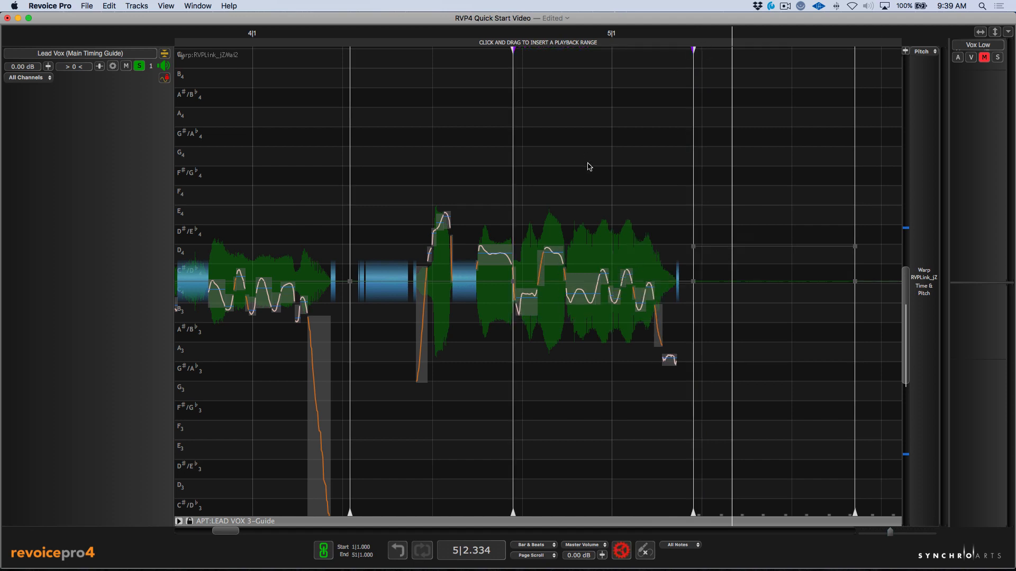
click(448, 32)
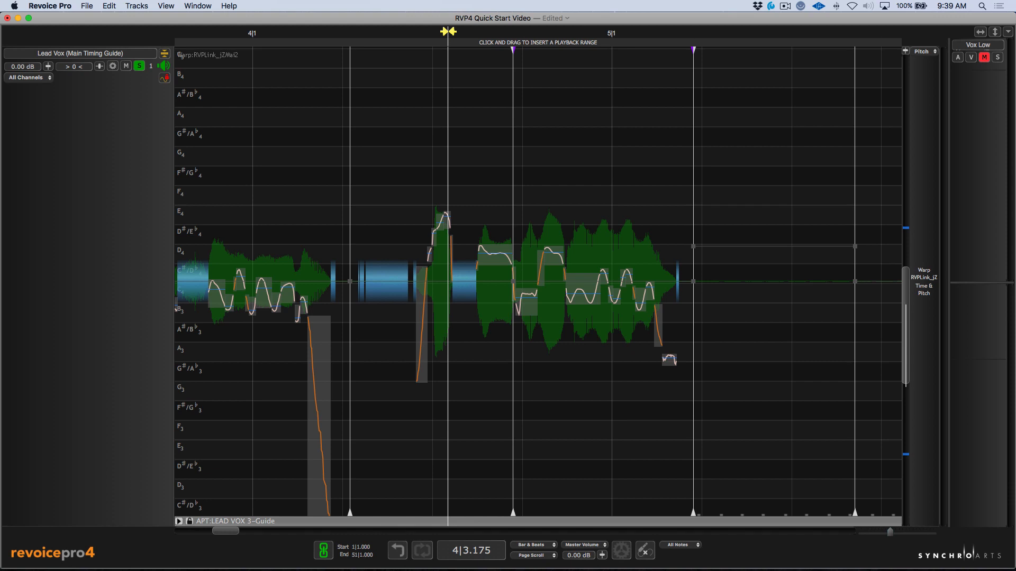
key(space)
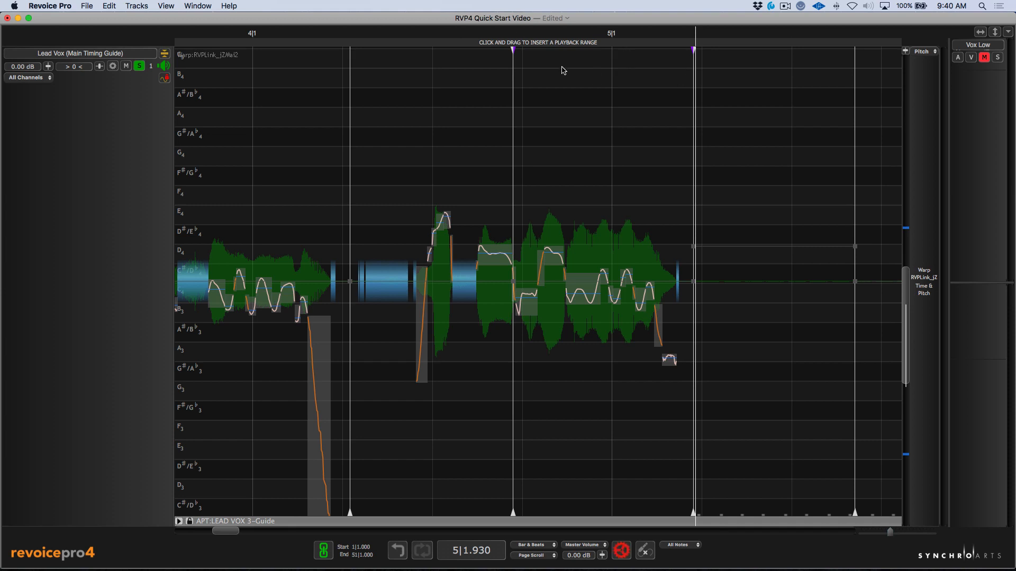
Step: Compare the phrase with the vibrato extension undone and reapplied, leaving the extension undone
click(489, 38)
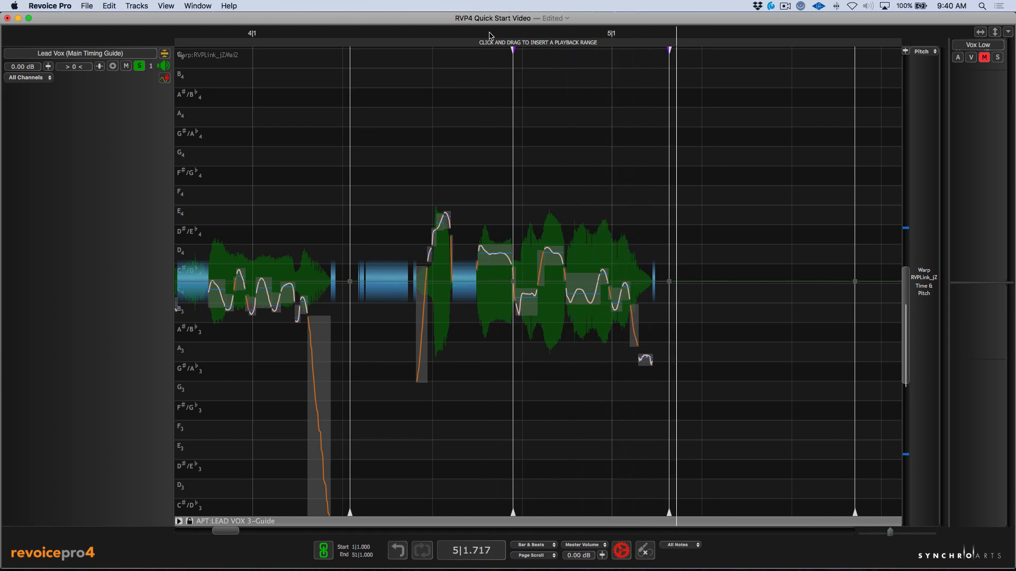
key(super+z)
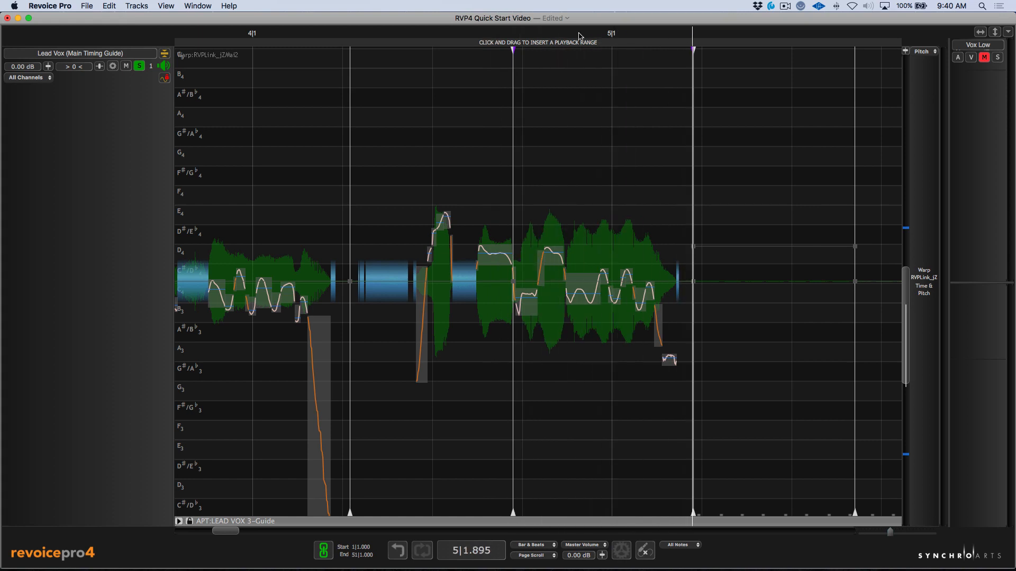
key(super+shift+z)
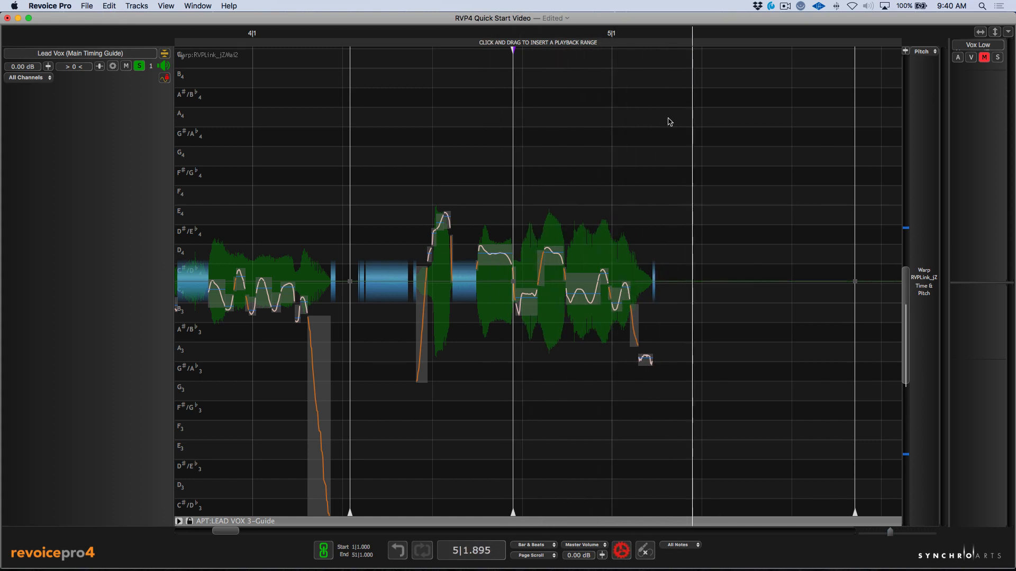
Step: Delete the vibrato warp points and the two warp points enclosing the lead vocal phrase
double_click(512, 117)
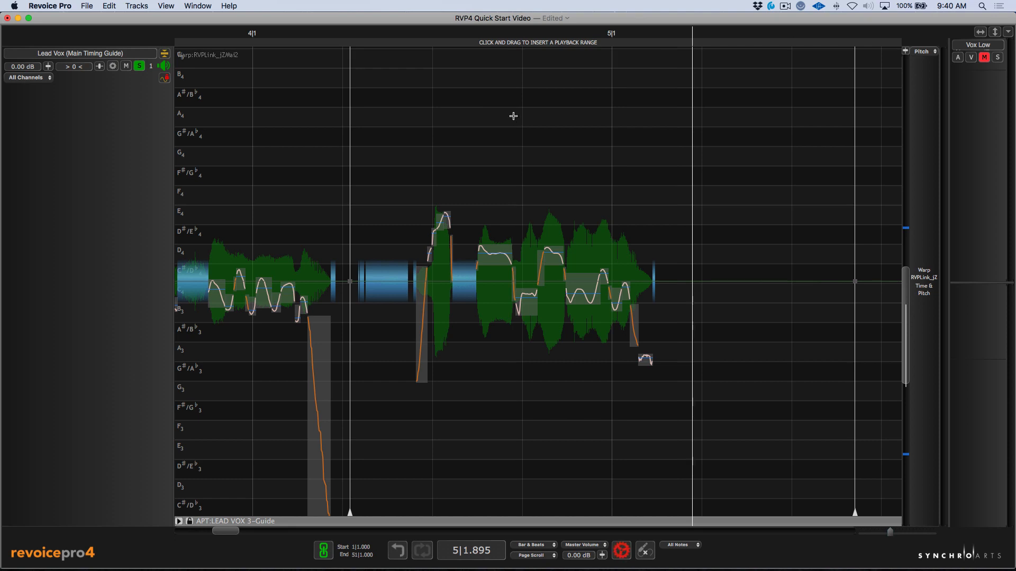
double_click(855, 143)
double_click(350, 126)
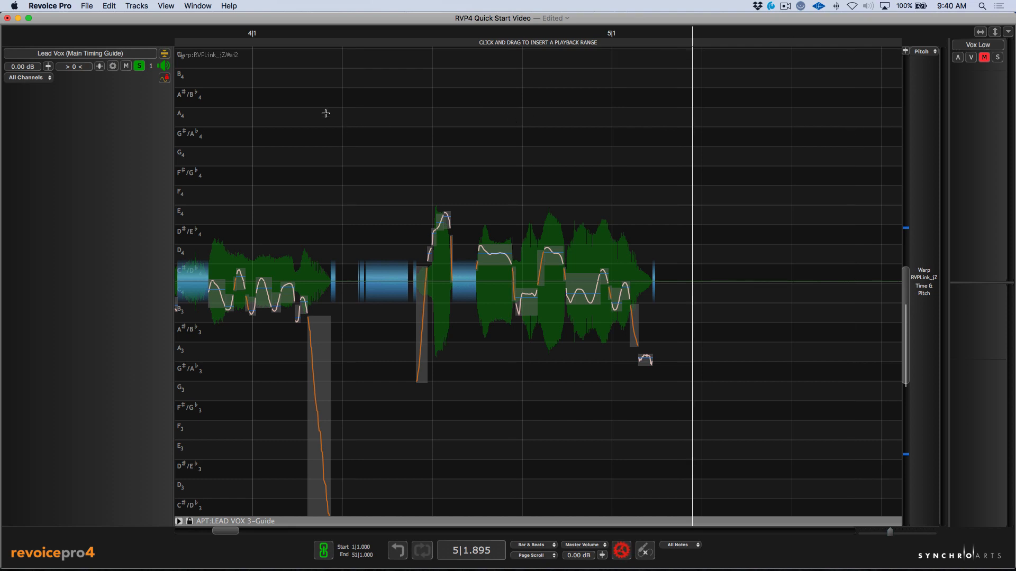
Step: Restore the lead vocal track to its normal height and turn off its solo
click(165, 53)
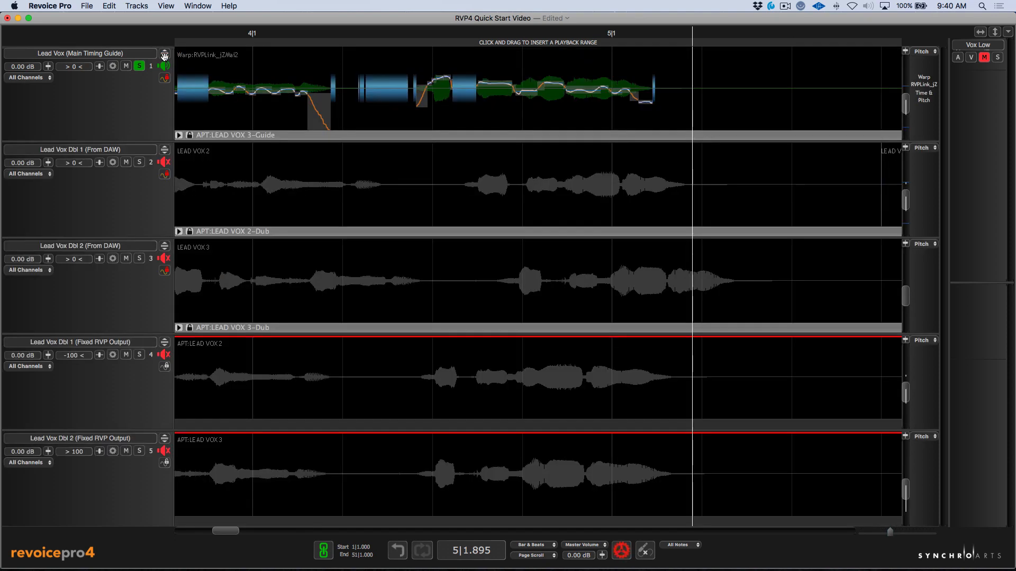
click(140, 65)
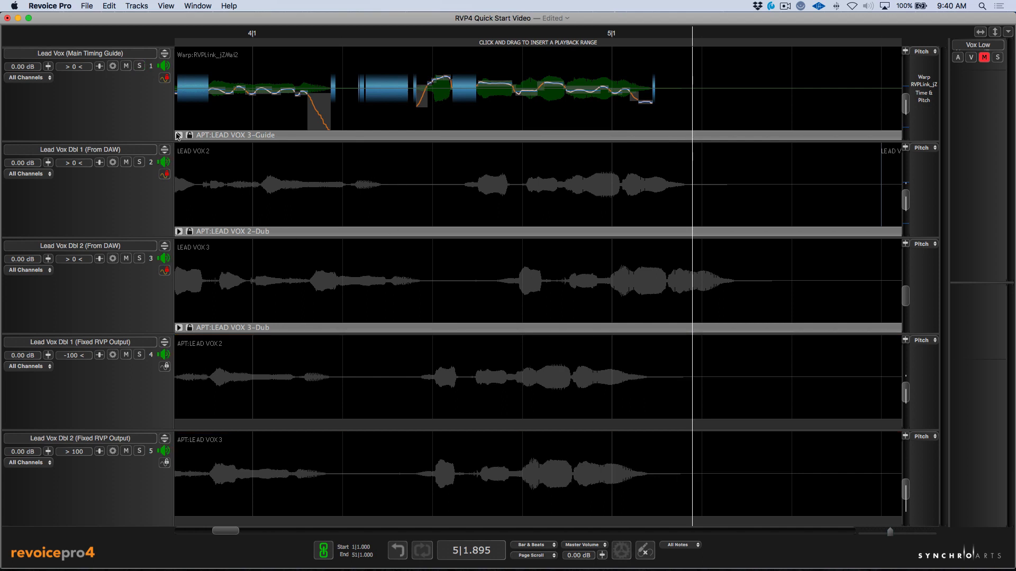
Step: Group all five lead vocal and double tracks, and mute and hide the new group
click(134, 103)
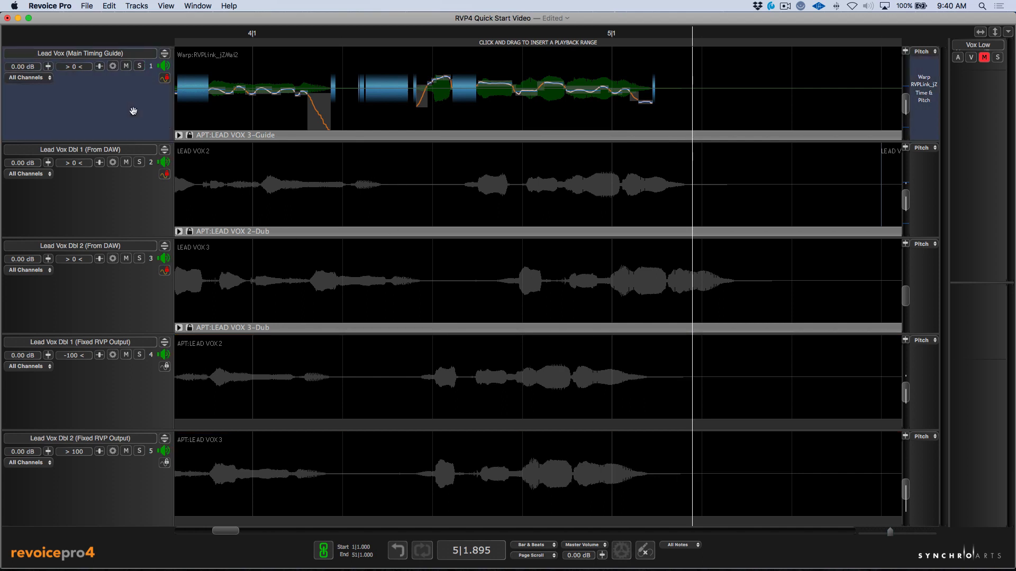
shift+click(139, 483)
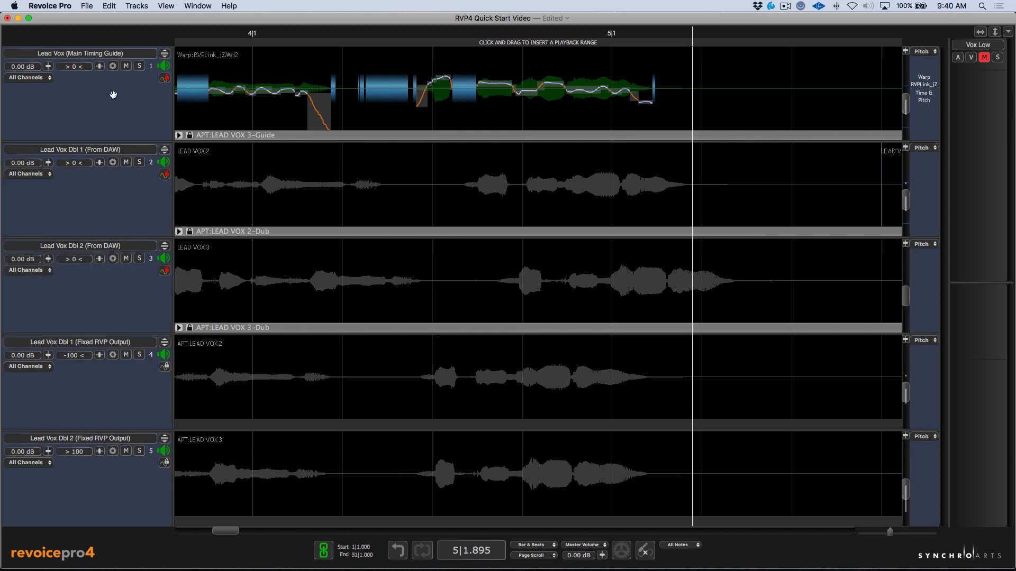
drag(155, 103, 971, 141)
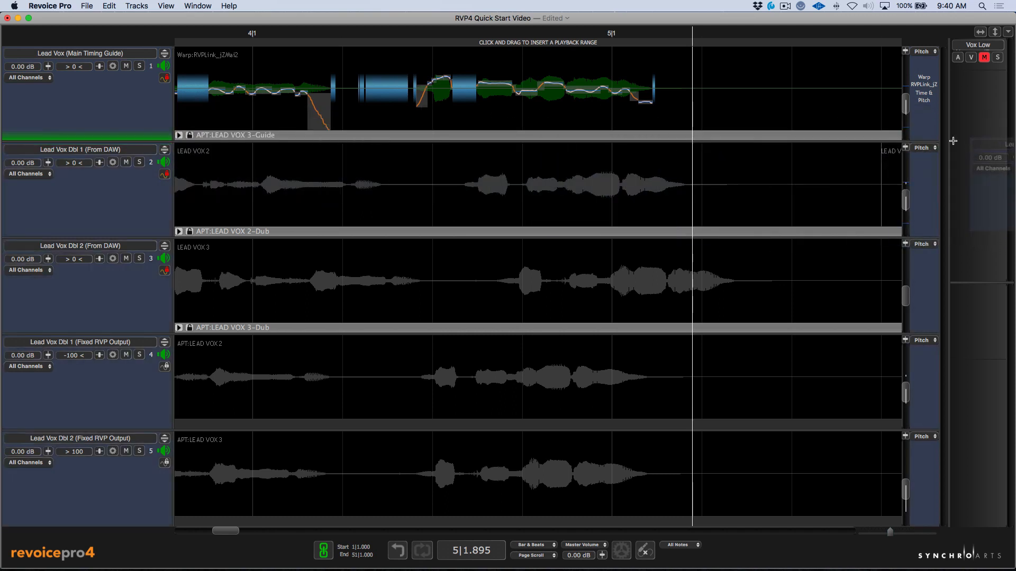
click(984, 90)
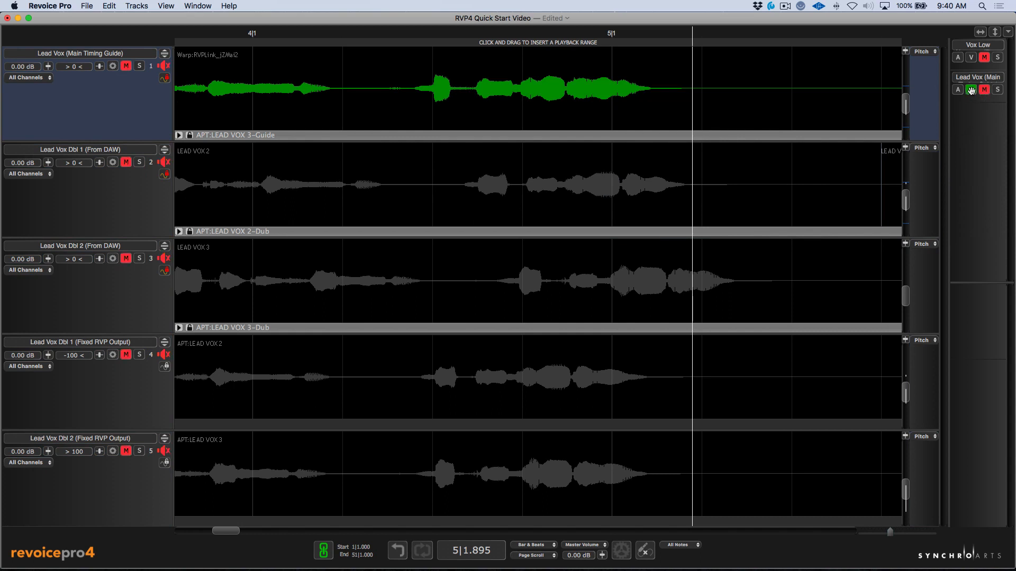
click(971, 90)
Step: Show the Vox Low group's tracks and unmute the group
click(971, 57)
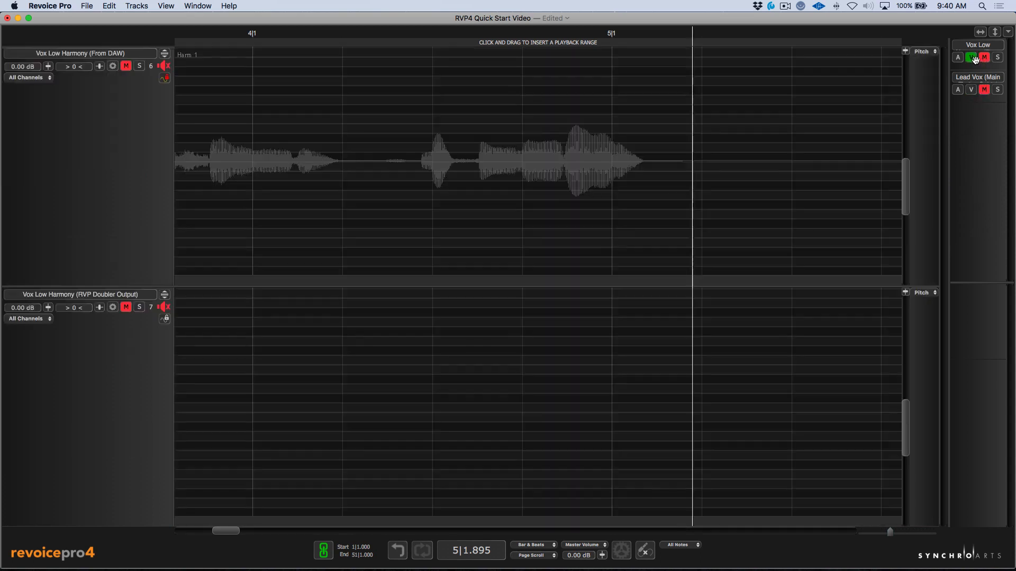
click(984, 57)
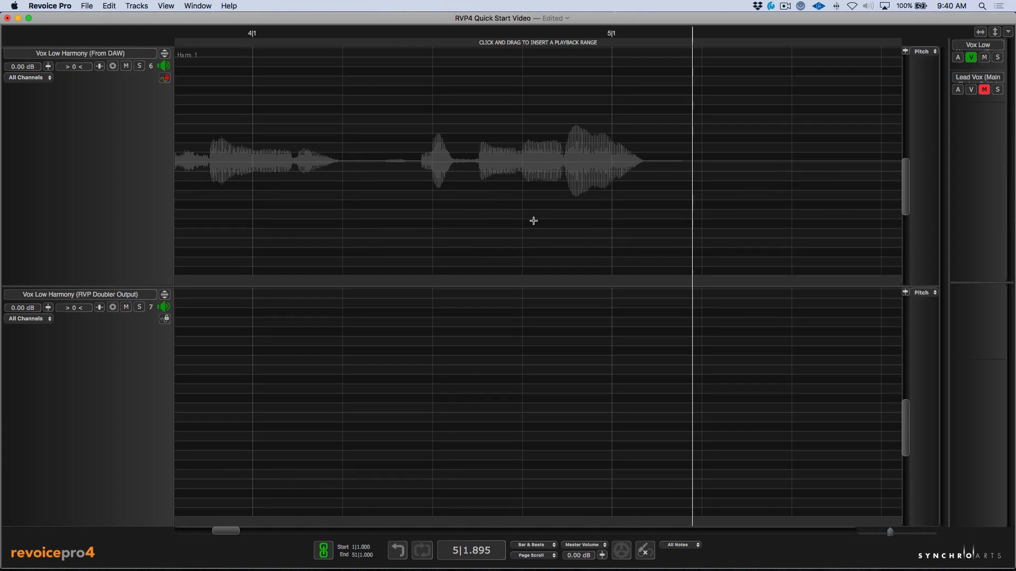
Step: Play the low harmony from 2|1.603 with both of its phrases in view, and switch its track to the audio display
click(454, 35)
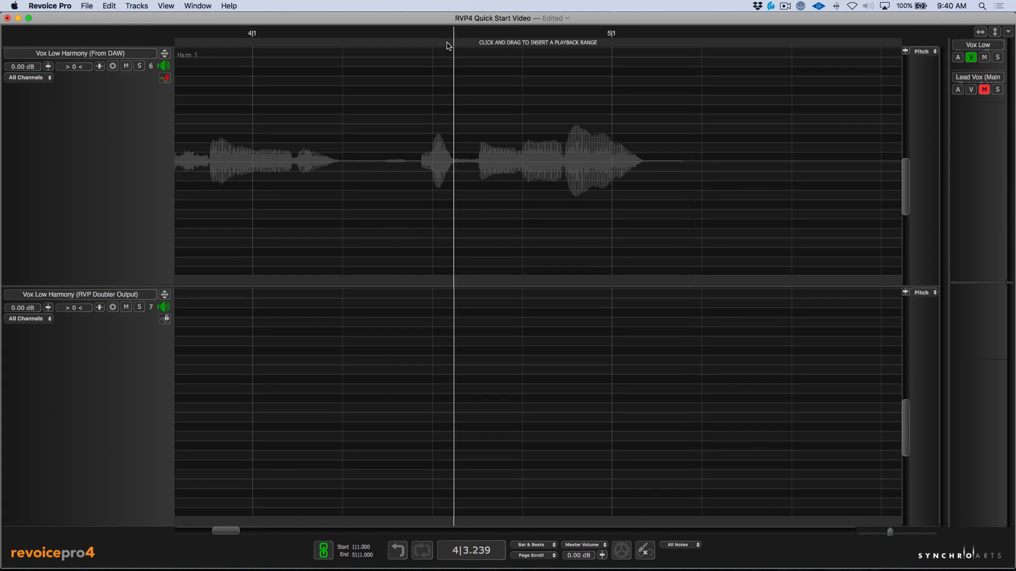
key(r)
key(r)
key(r)
key(r)
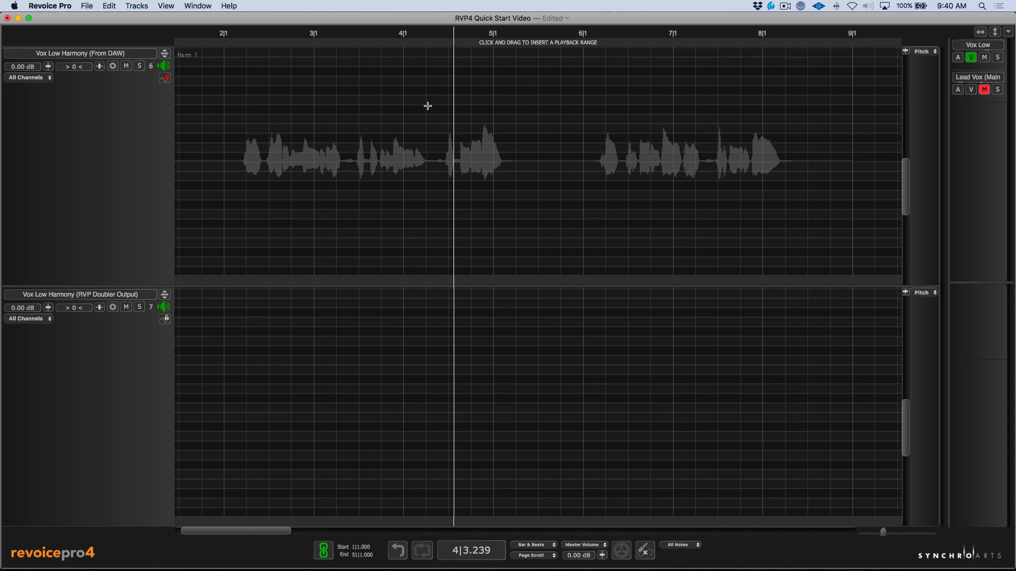
click(238, 33)
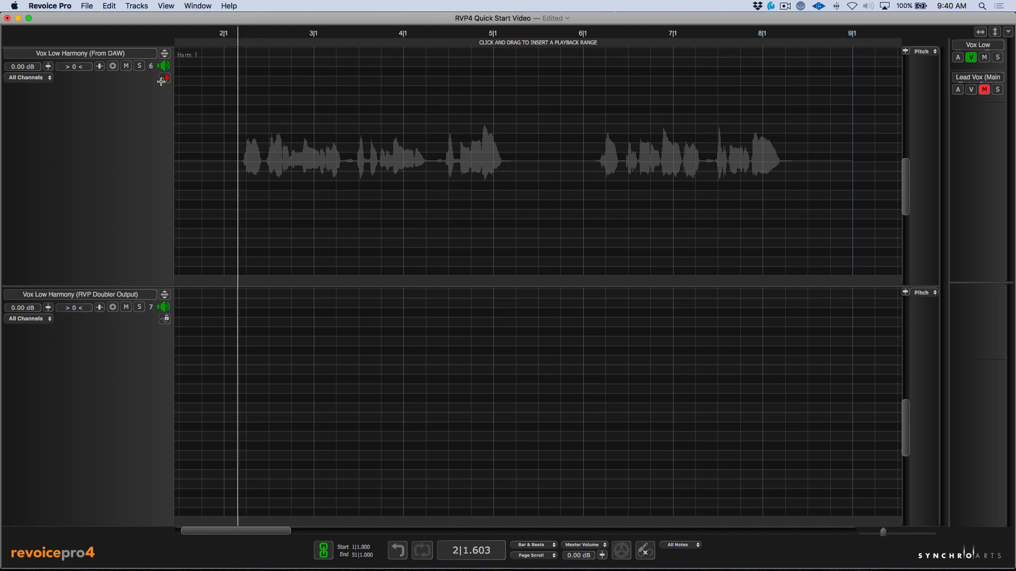
key(space)
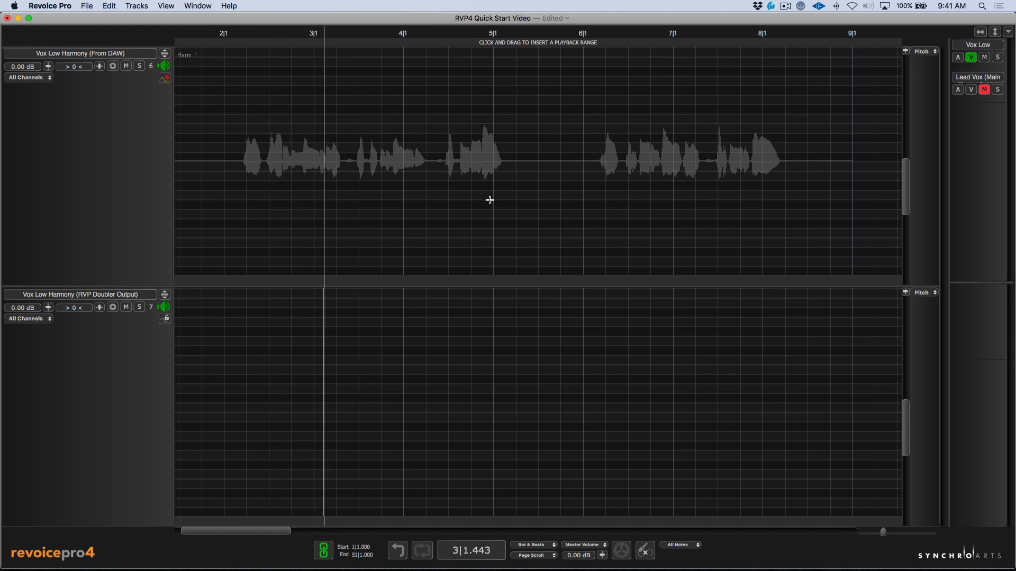
key(a)
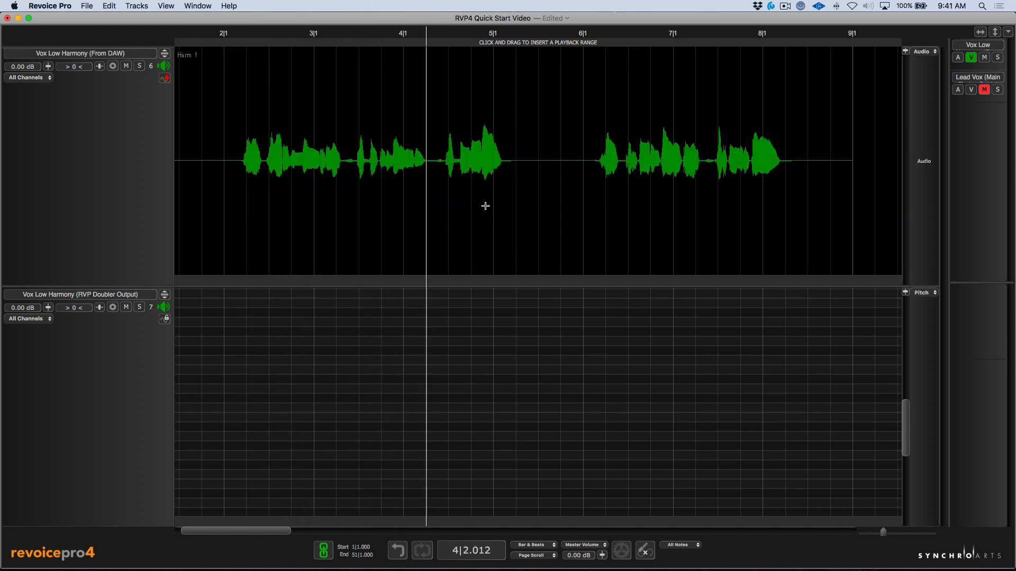
Step: Set up a new Doubler process using the Stereo Vocal Mild factory preset
key(n)
drag(489, 111, 544, 199)
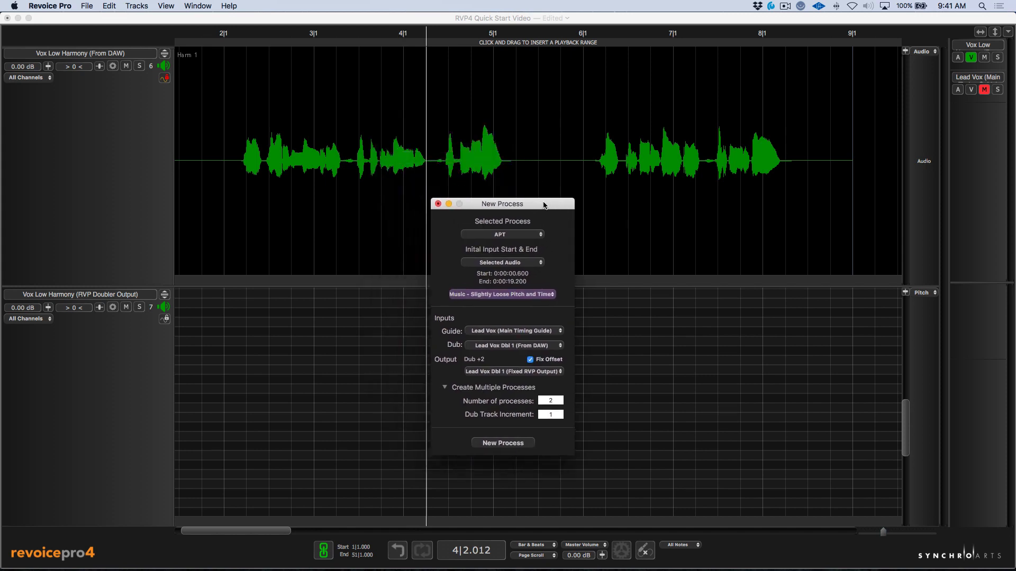
click(507, 228)
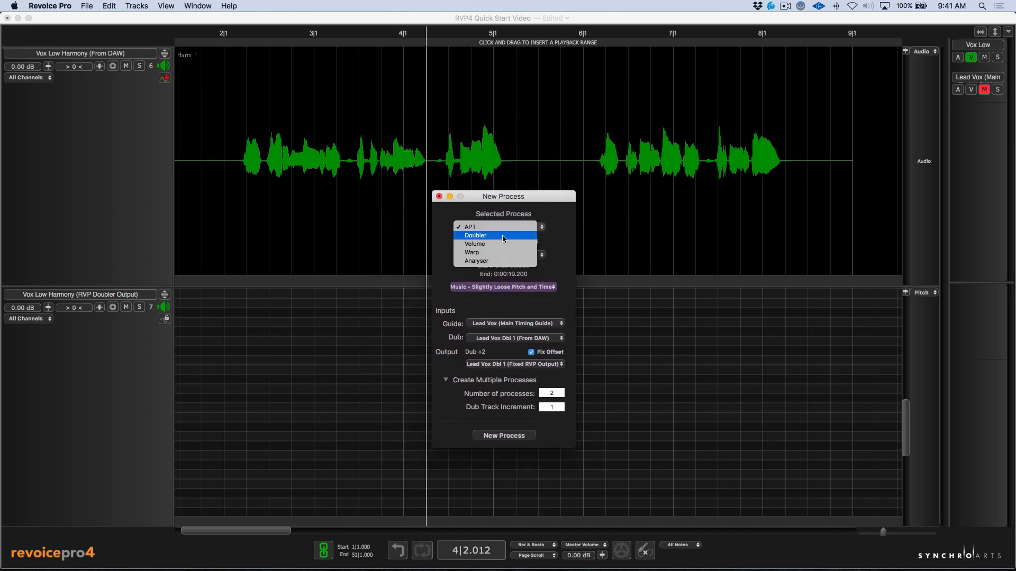
click(507, 236)
drag(526, 244, 527, 223)
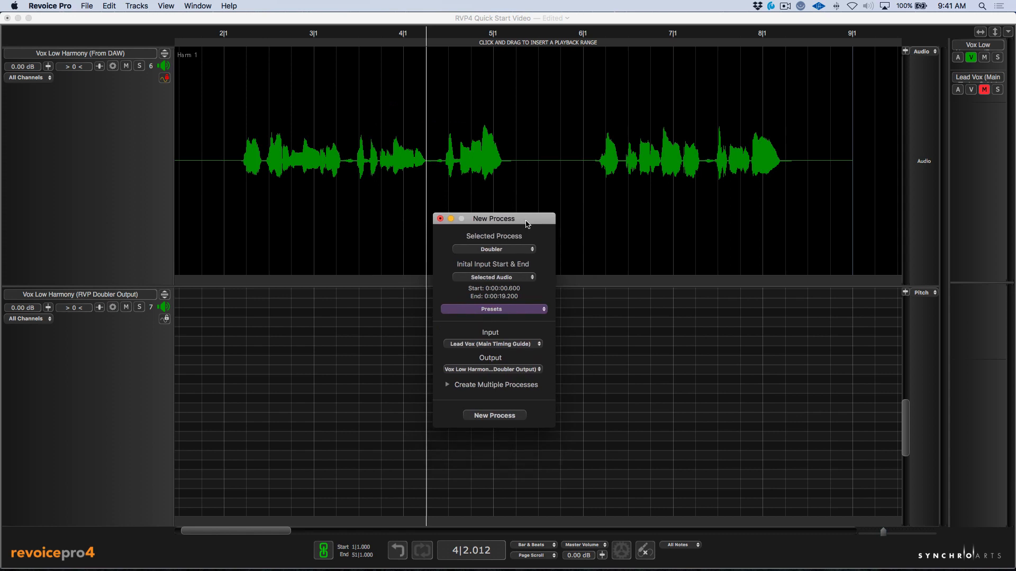
click(499, 310)
mouse_move(506, 330)
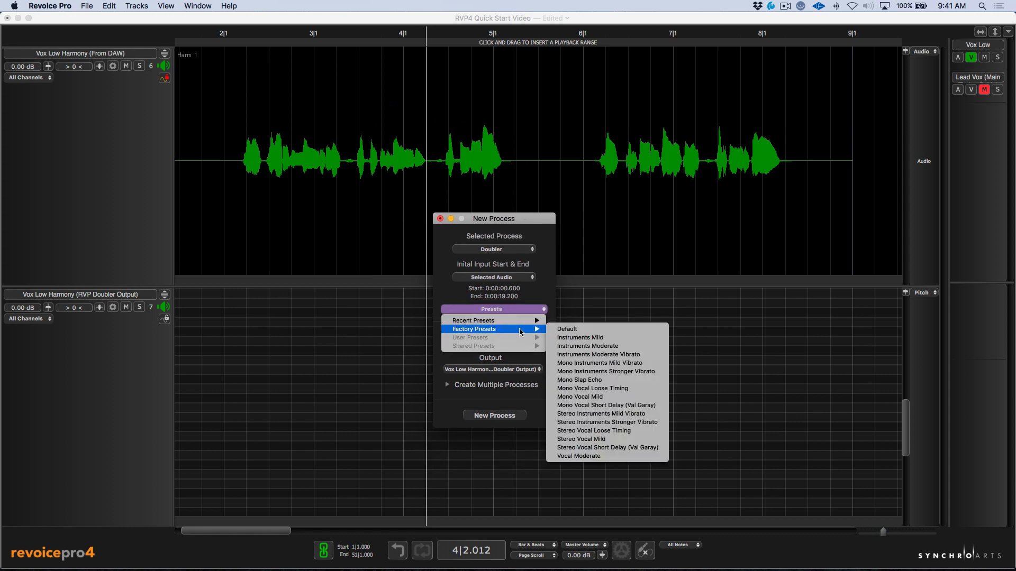
click(582, 439)
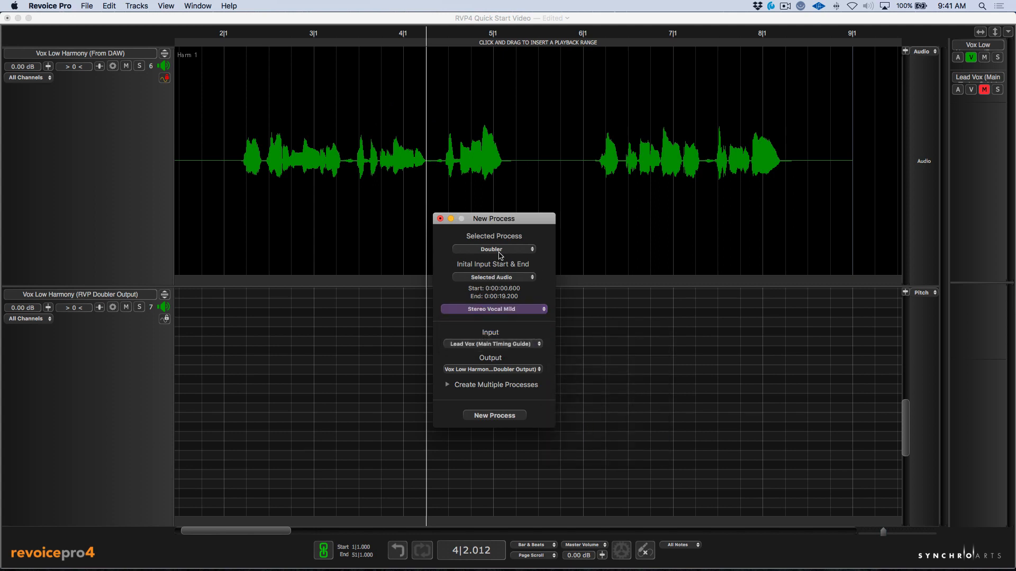
Step: Create the Doubler process over a playback range spanning both phrases, from Vox Low Harmony (From DAW) to Vox Low Harmony (RVP Doubler Output)
click(237, 30)
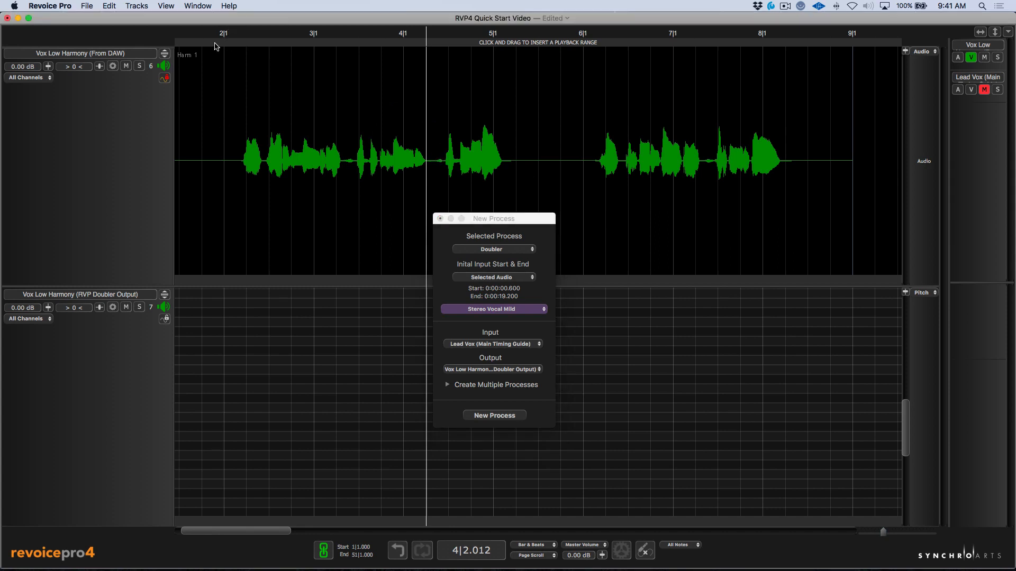
drag(216, 43, 811, 82)
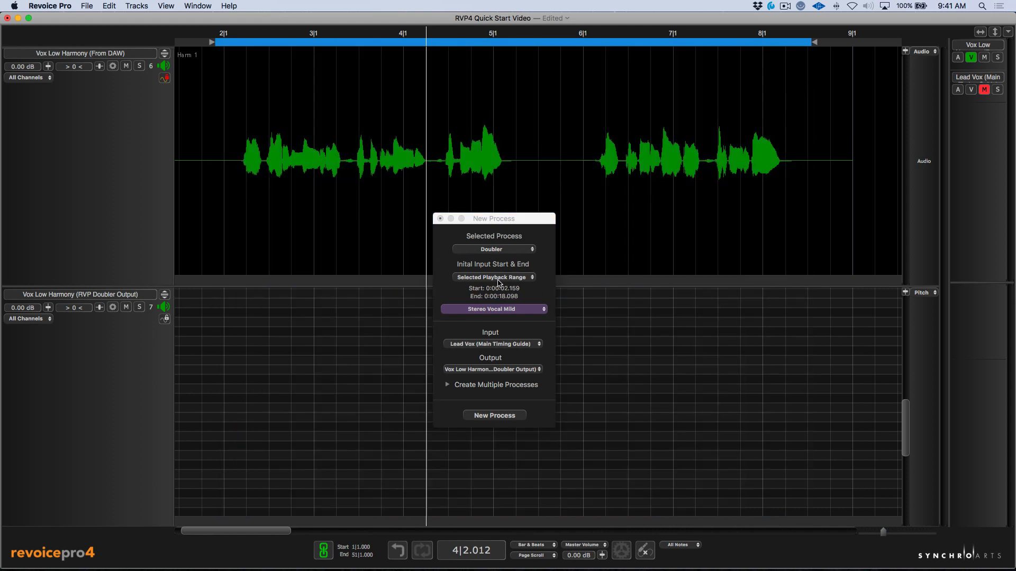
click(501, 345)
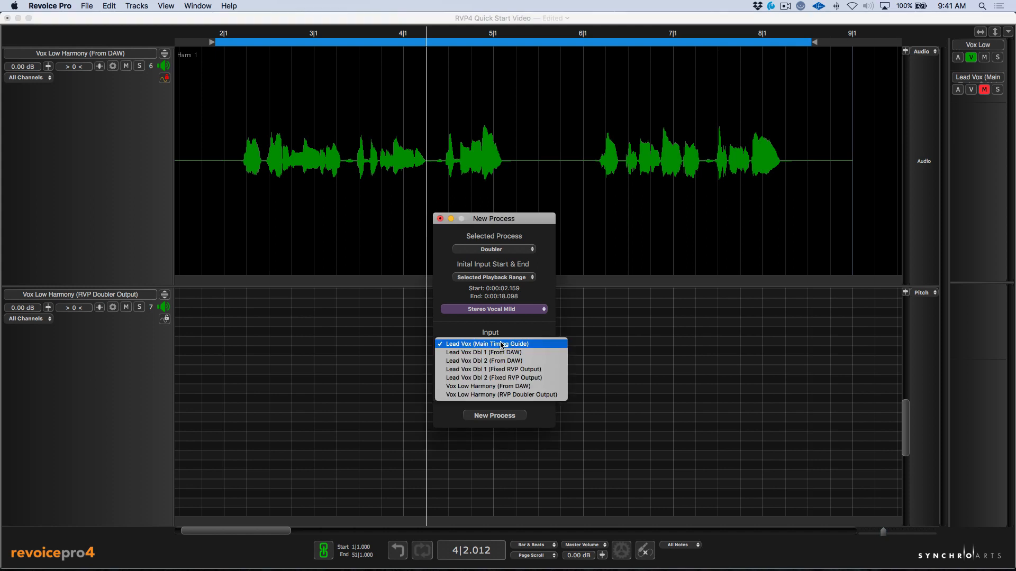
click(496, 391)
click(505, 372)
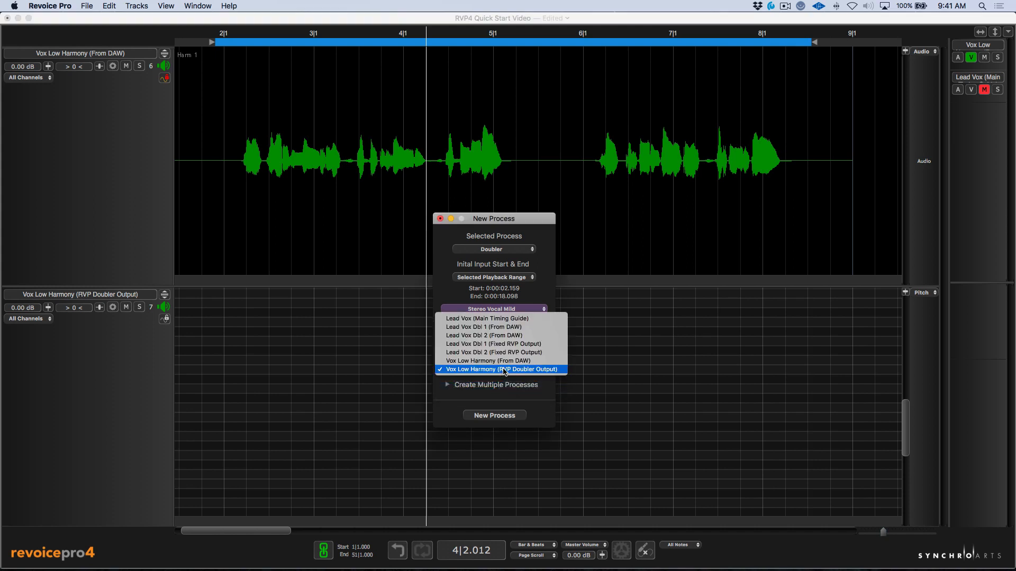
click(537, 371)
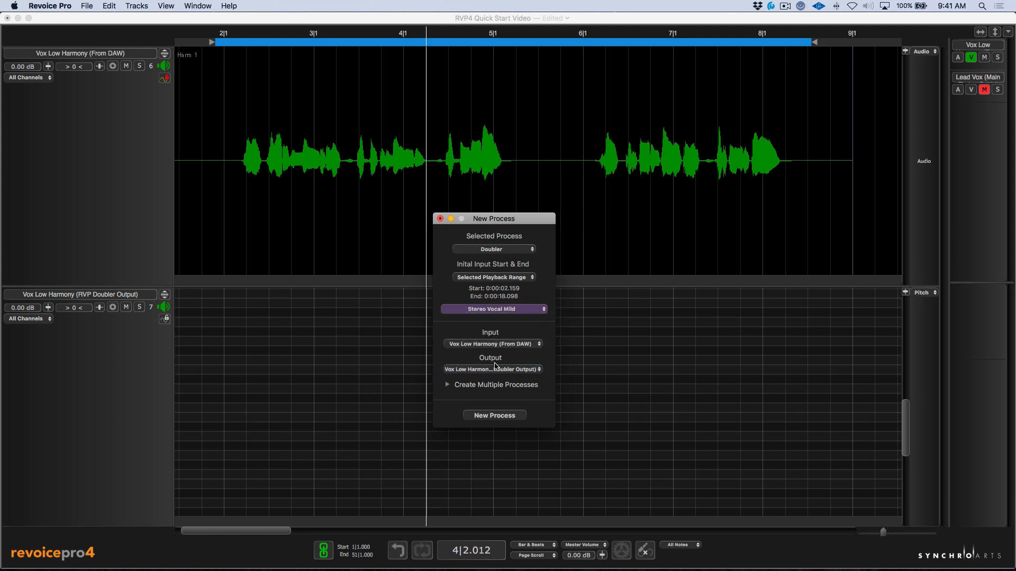
click(500, 416)
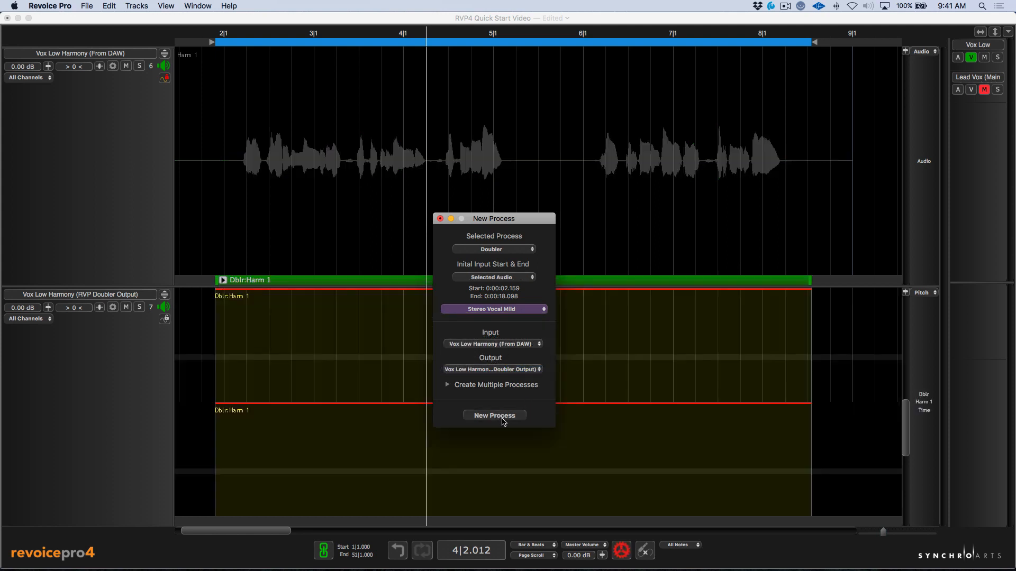
click(440, 219)
Step: Play the harmony from bar 2 and solo the doubler output track to hear the generated double on its own
click(229, 33)
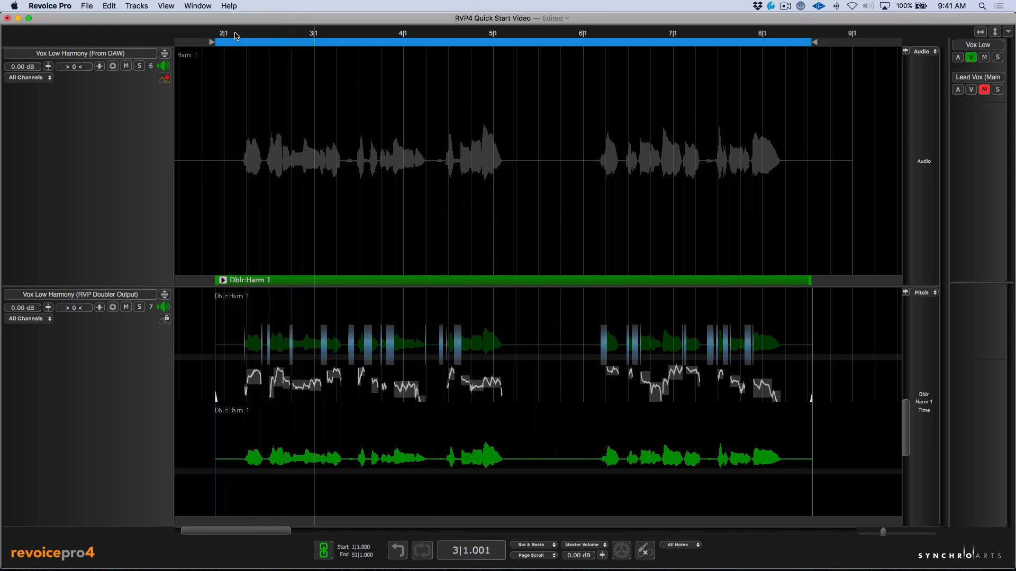
key(space)
click(139, 307)
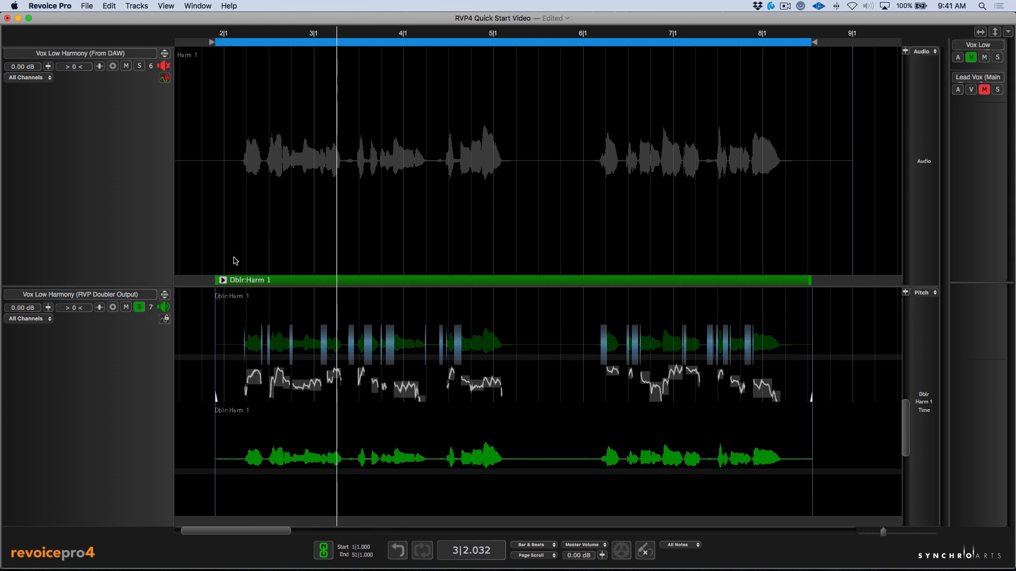
key(space)
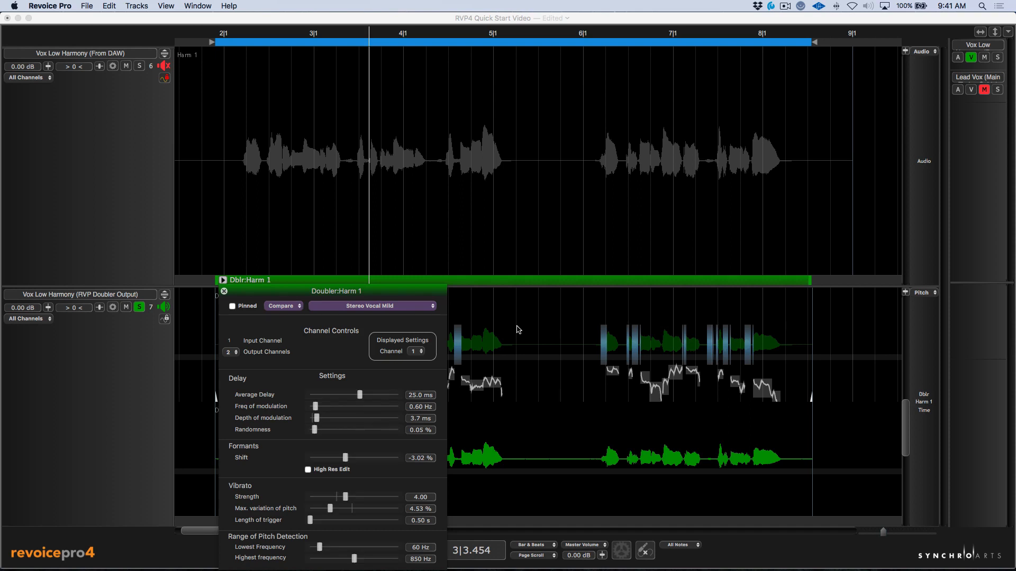
Step: Show the channel 2 settings of the Harm 1 Doubler process and shorten its average delay slightly
drag(426, 291, 538, 154)
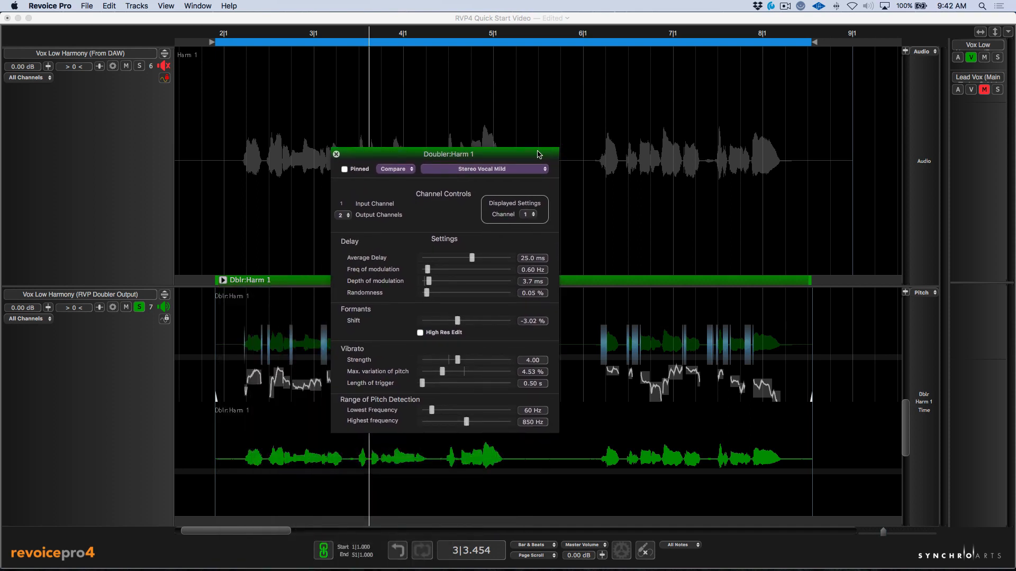
click(526, 215)
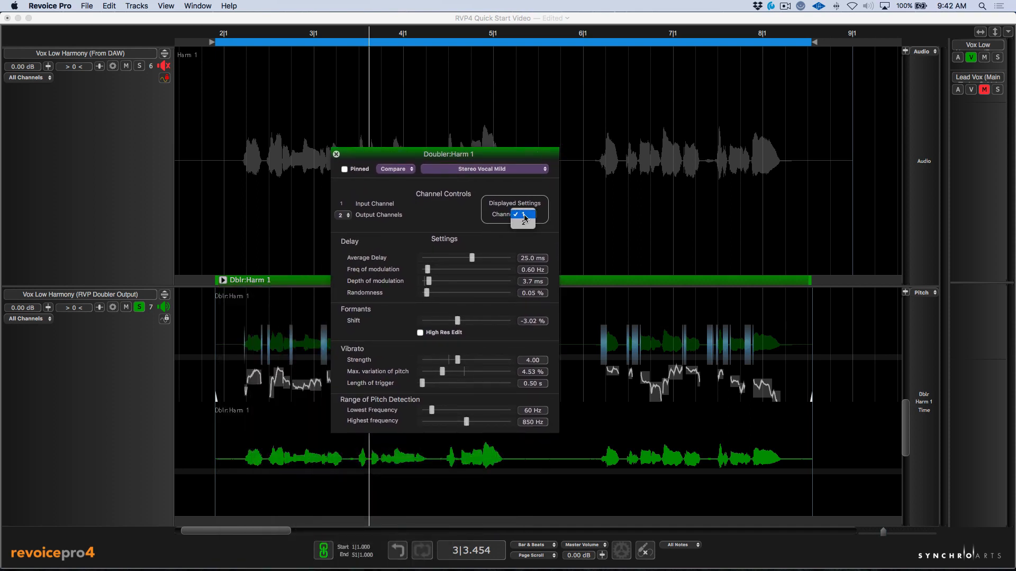
click(529, 223)
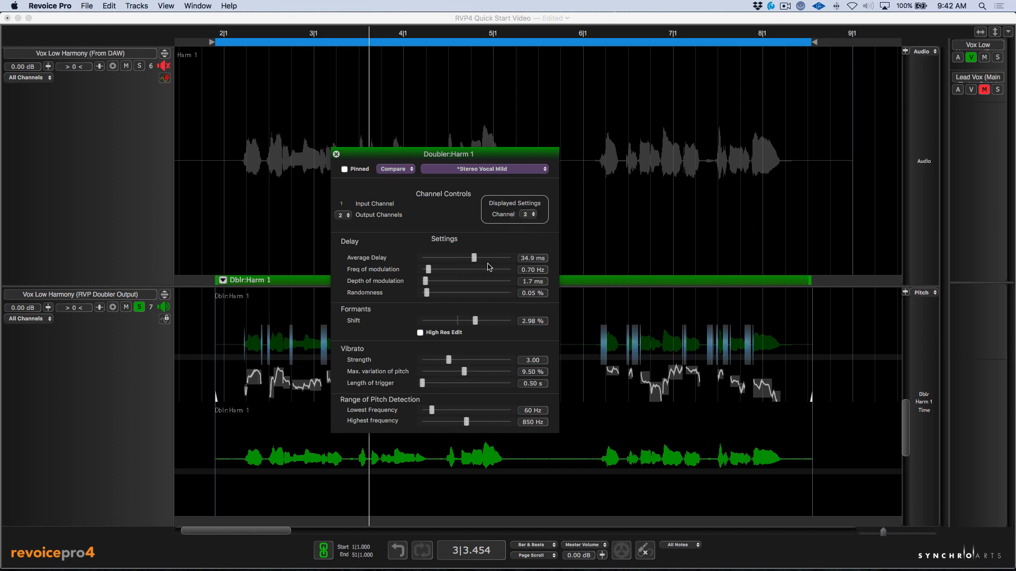
drag(475, 258, 472, 258)
click(336, 154)
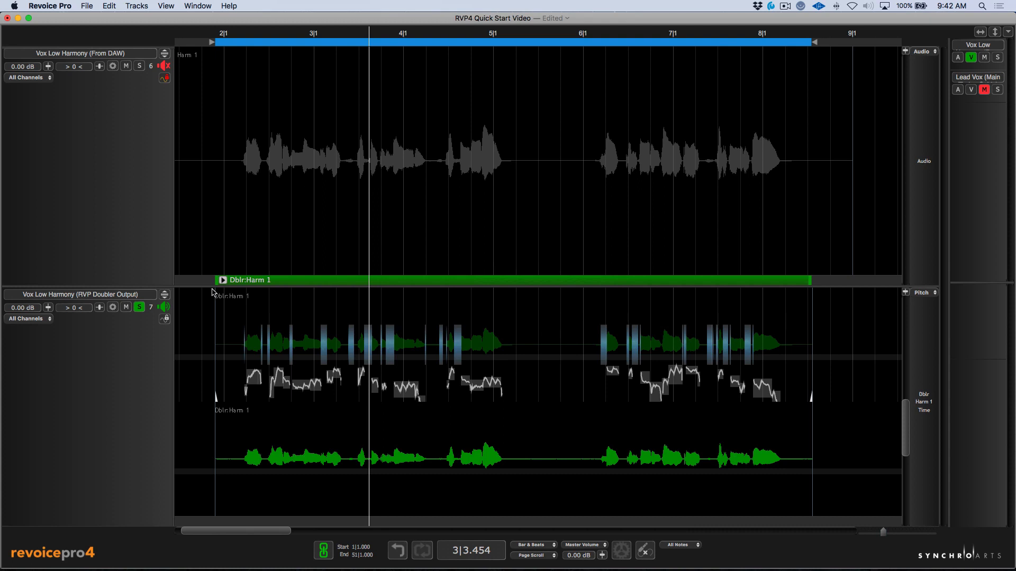
Step: Show and unmute the Lead Vox group, and turn off the solo on the low harmony doubler output
click(971, 90)
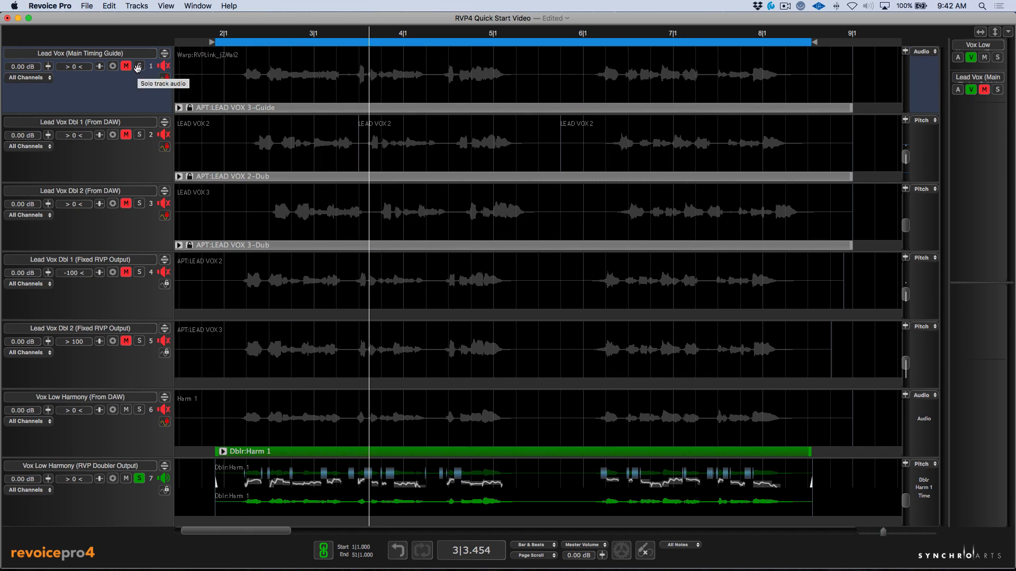
click(984, 90)
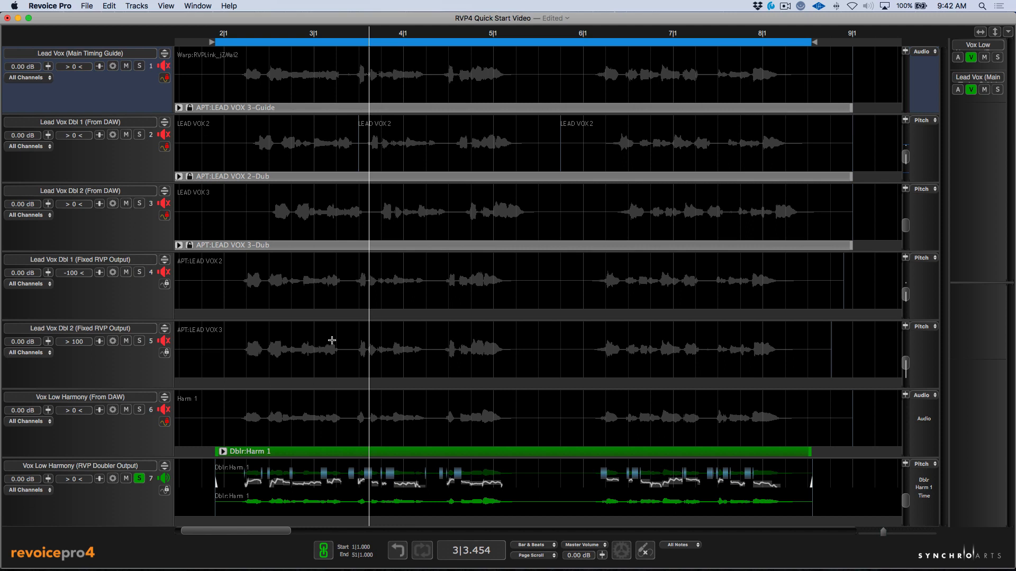
click(140, 478)
Step: From bar 2, compare the soloed lead and original doubles with the lead, fixed doubles and low harmony tracks
click(239, 31)
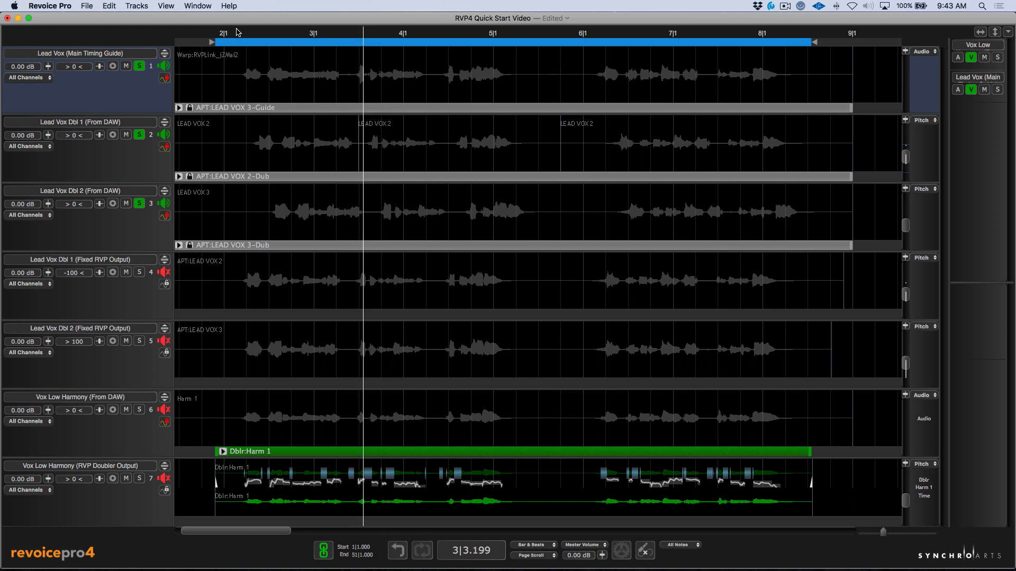
click(237, 31)
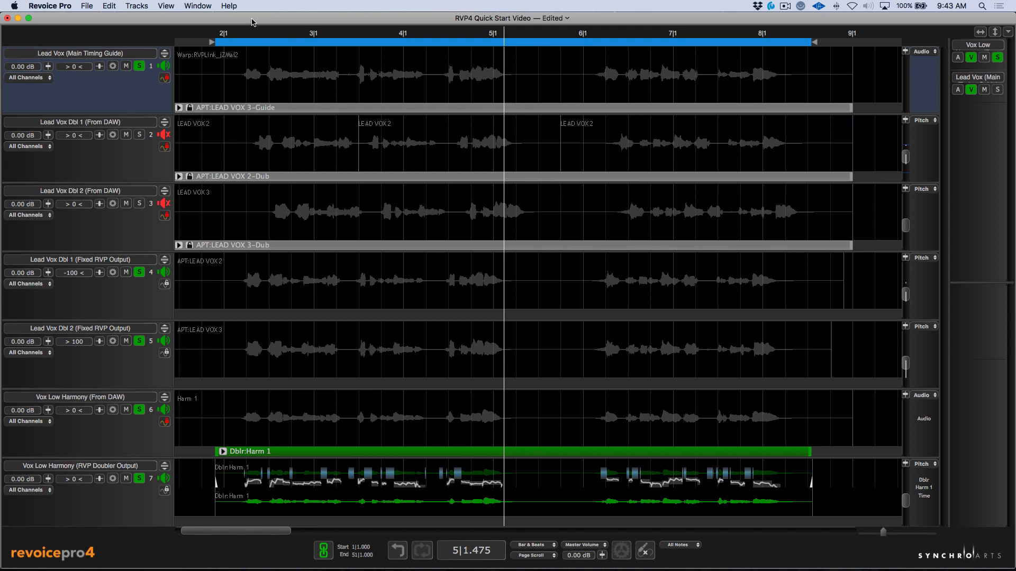
Step: Shrink the Revoice Pro window beside Studio One, switch to Studio One, and play the song from bar 2
double_click(251, 20)
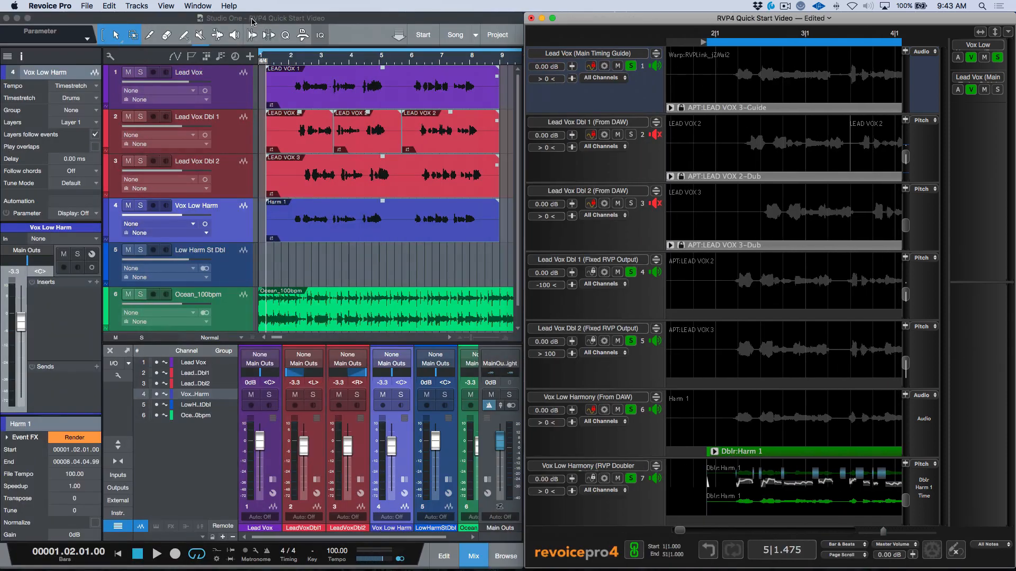
click(394, 22)
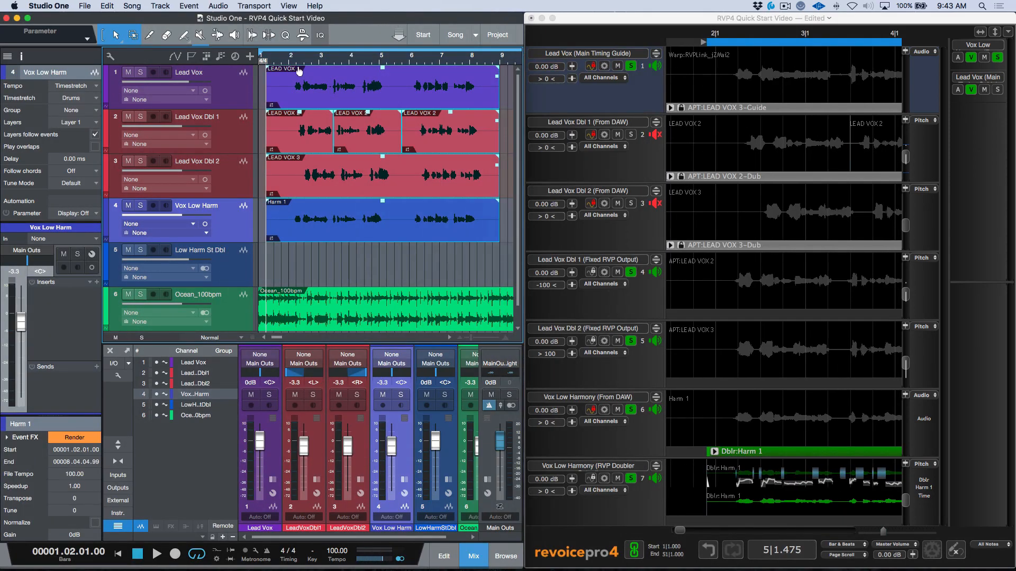
click(289, 59)
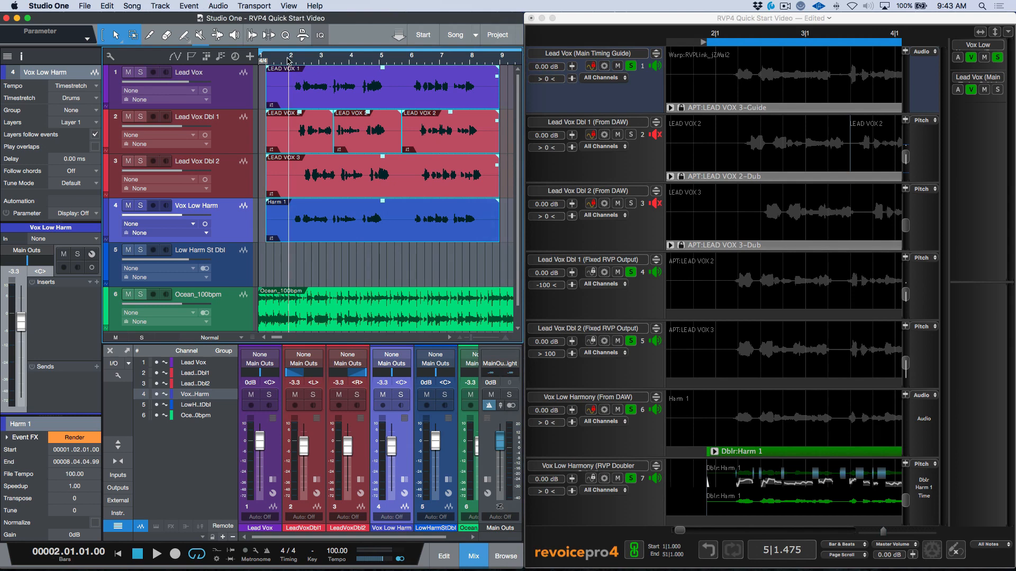
key(space)
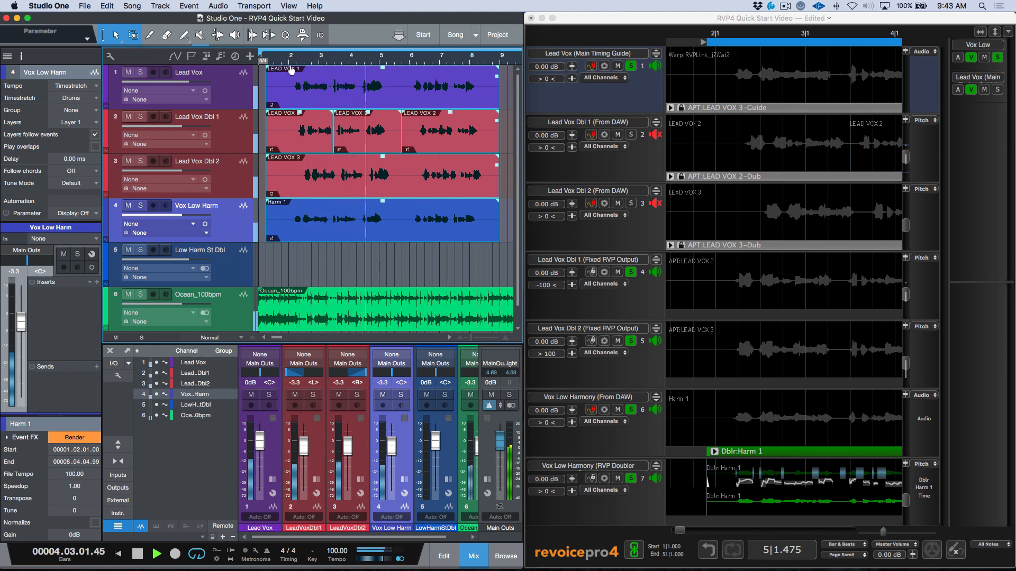
key(space)
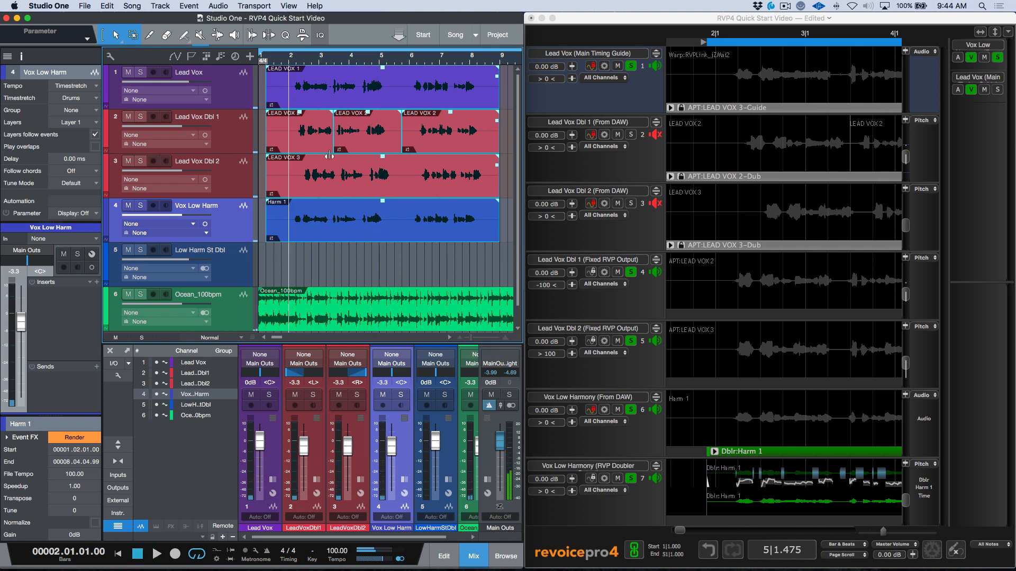
click(332, 159)
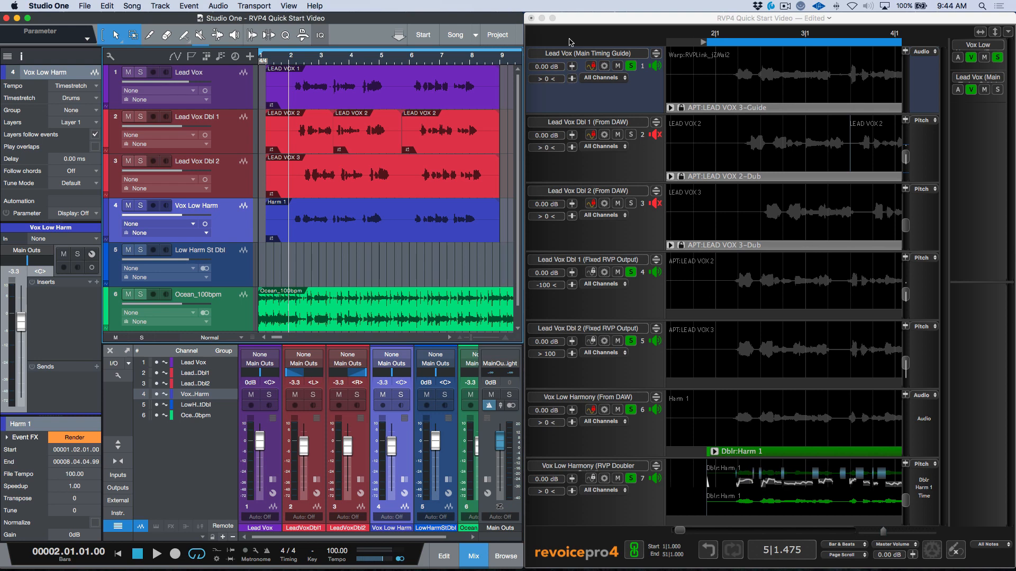
Step: Select the LEAD VOX 3 event on the Lead Vox Dbl 2 track and render its event effects
double_click(461, 21)
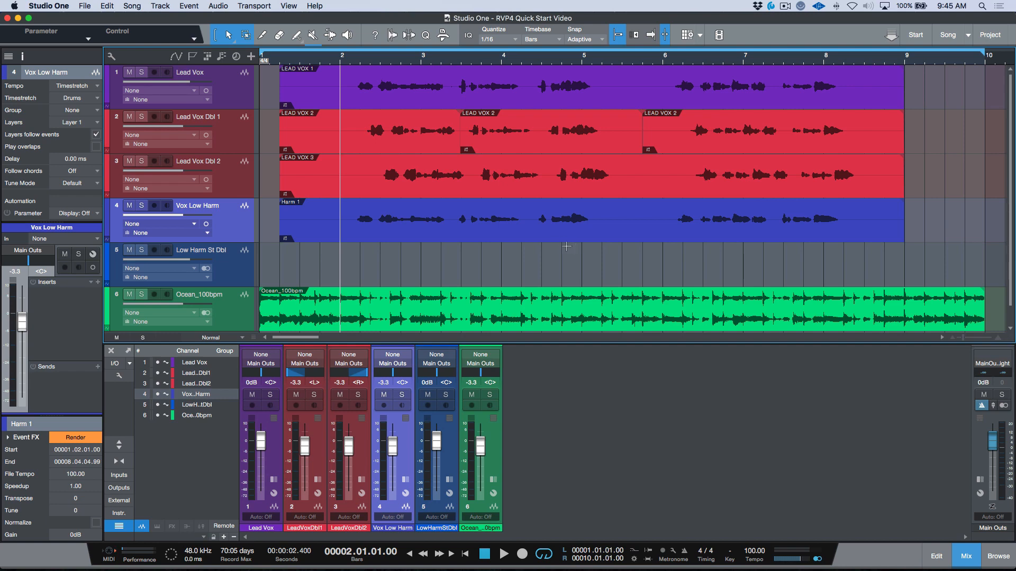
click(617, 190)
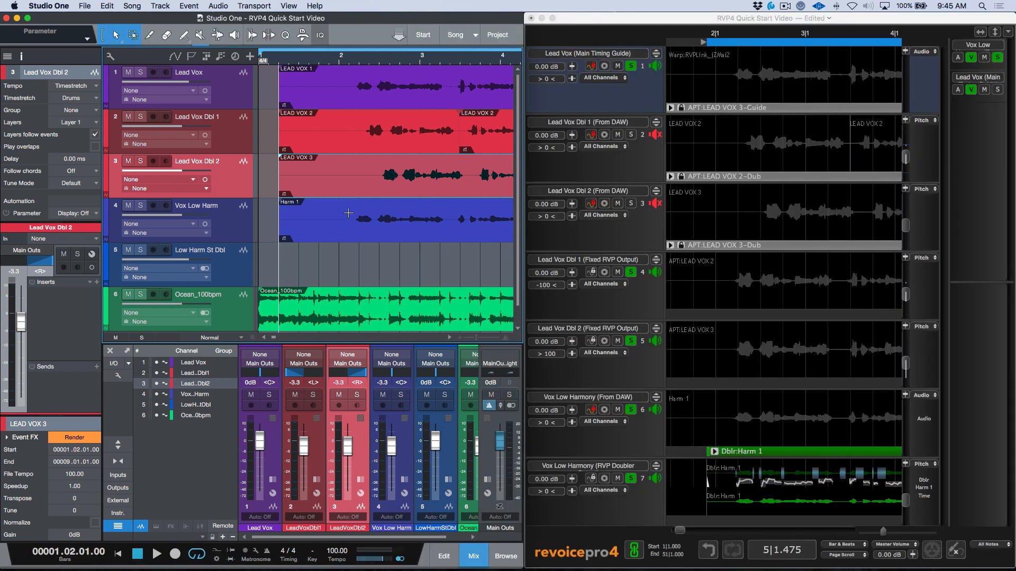
key(w)
key(w)
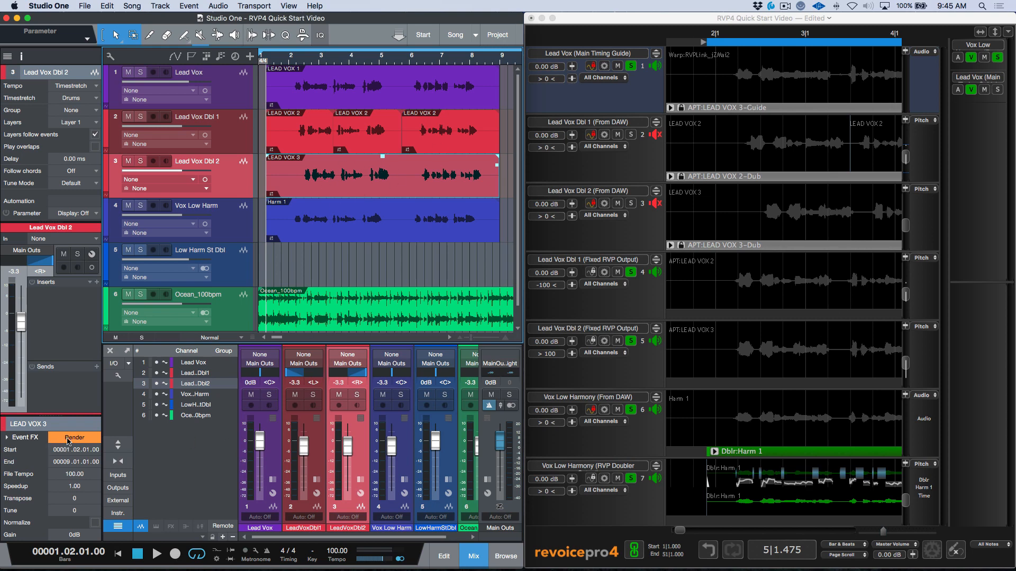
click(69, 439)
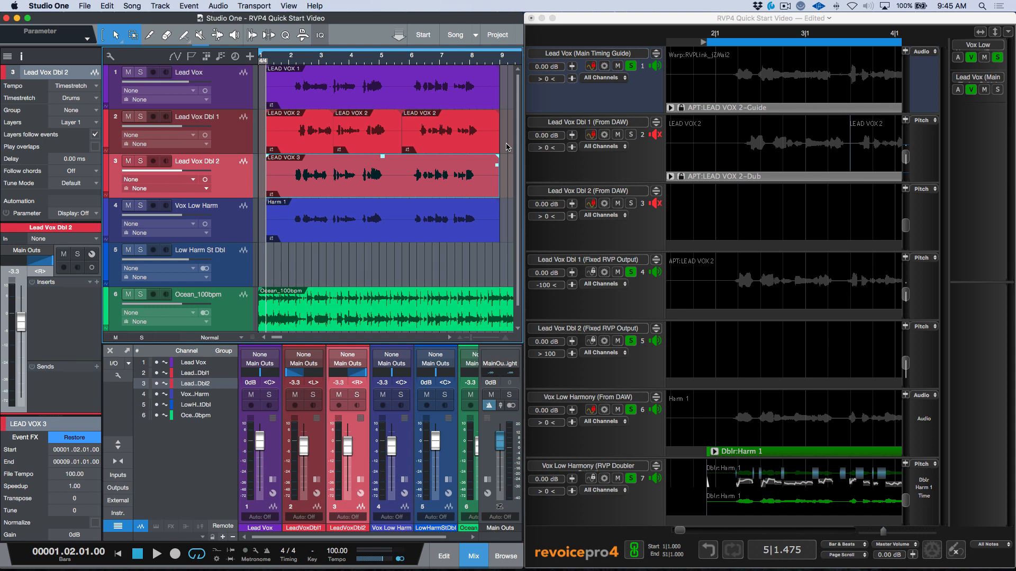
Step: Select all three LEAD VOX 2 events on the Lead Vox Dbl 1 track and look over the available event commands
drag(506, 147, 307, 143)
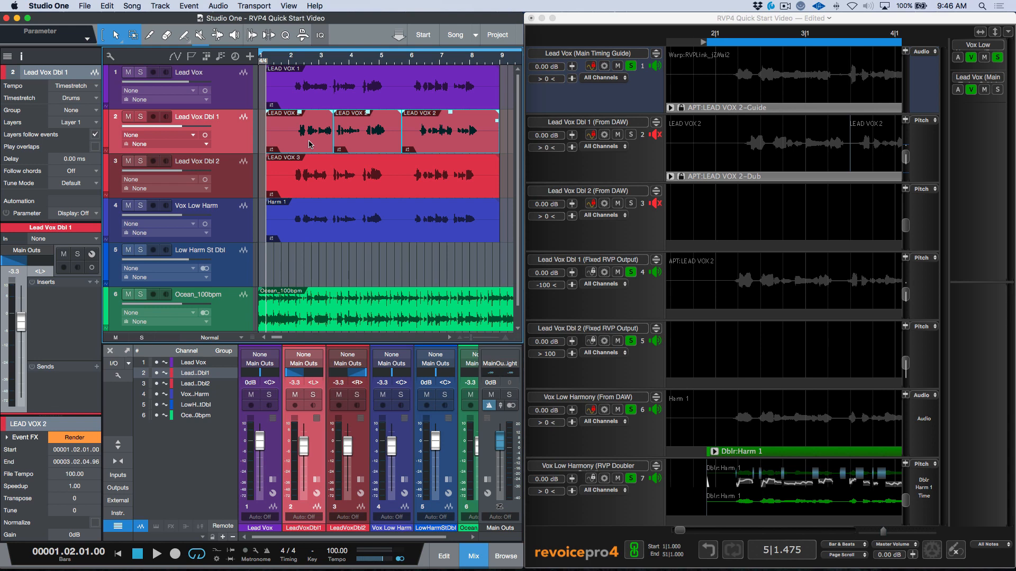
click(188, 6)
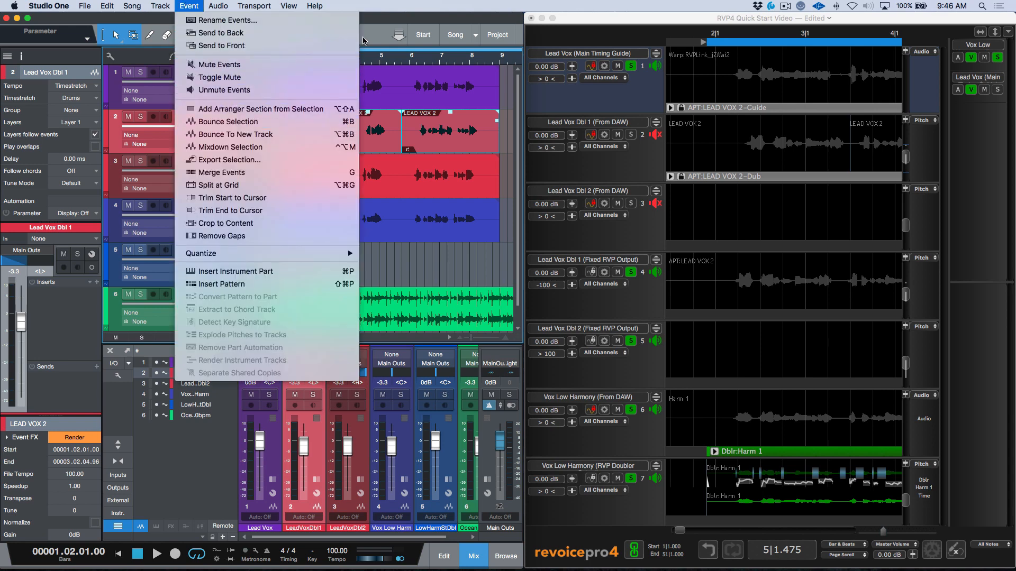
click(389, 22)
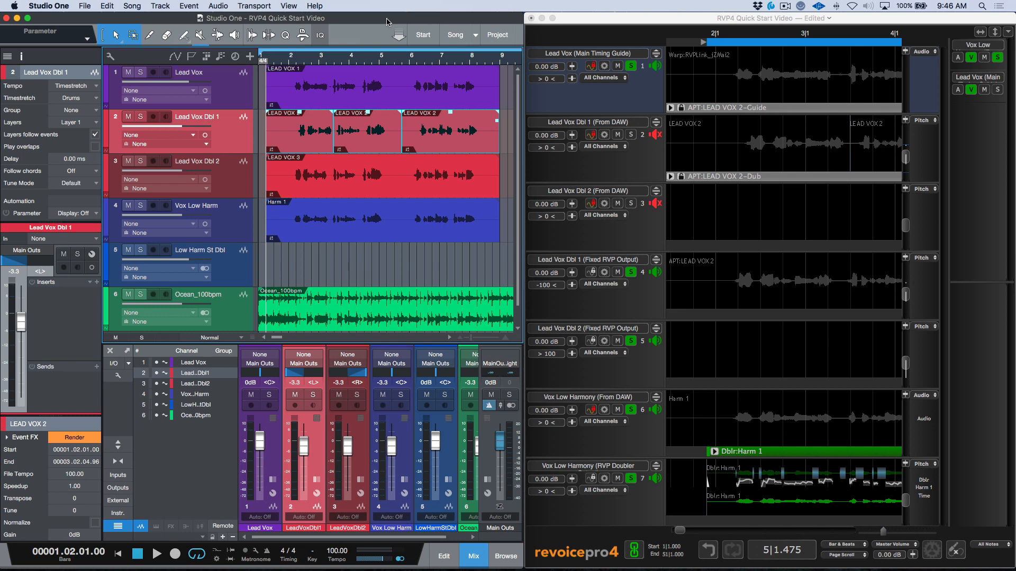
Step: Bounce the three selected LEAD VOX 2 events on the Lead Vox Dbl 1 track into a single audio event
click(187, 6)
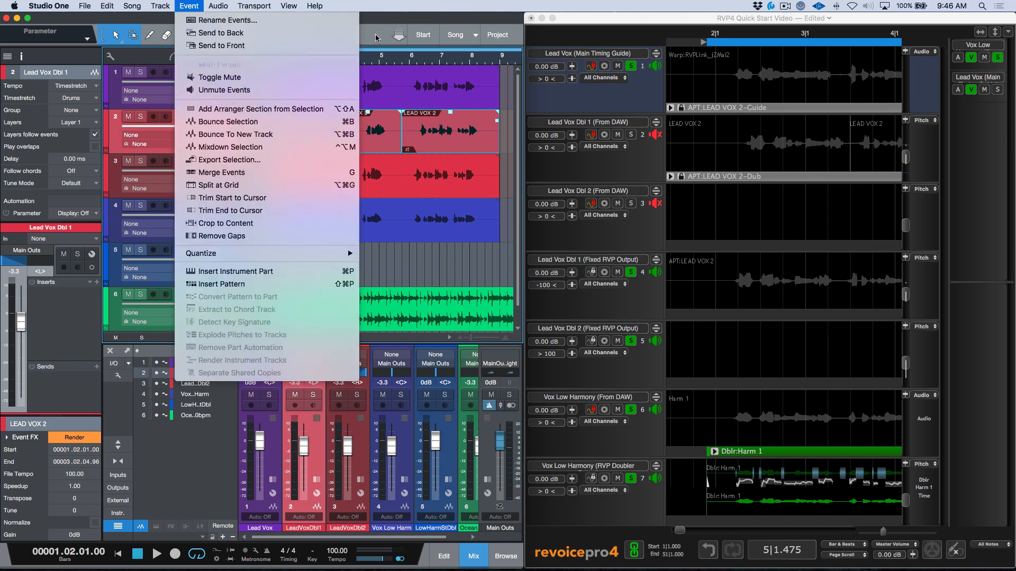
click(408, 21)
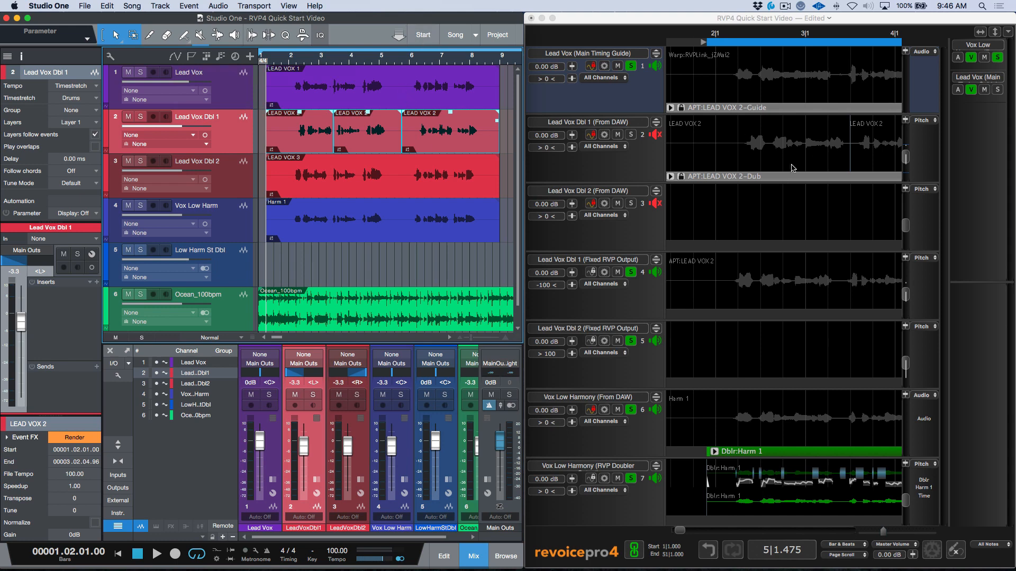
key(super+b)
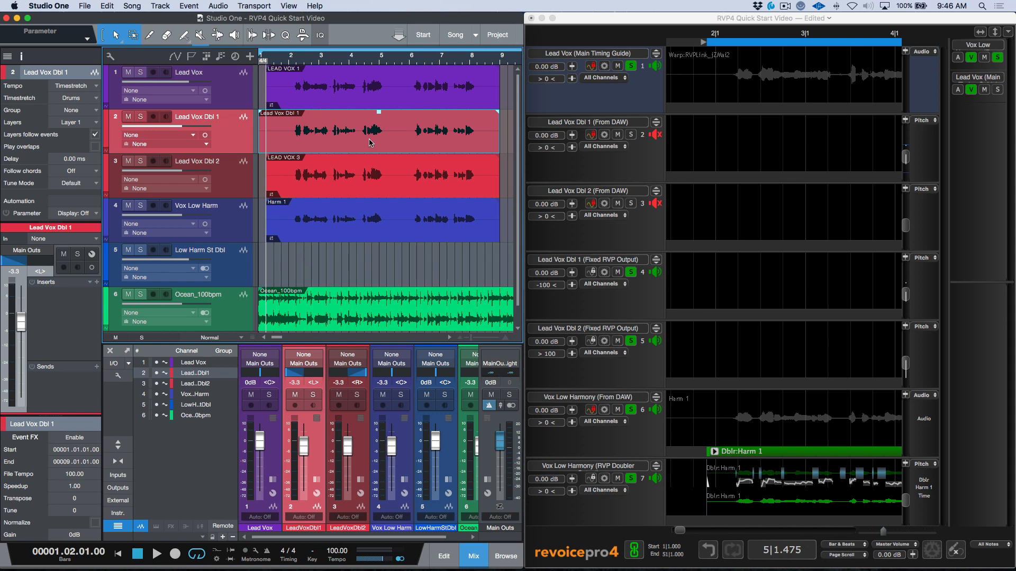
Step: Render the event effects of LEAD VOX 1 on the Lead Vox track and audition the track soloed from bar 2
click(414, 101)
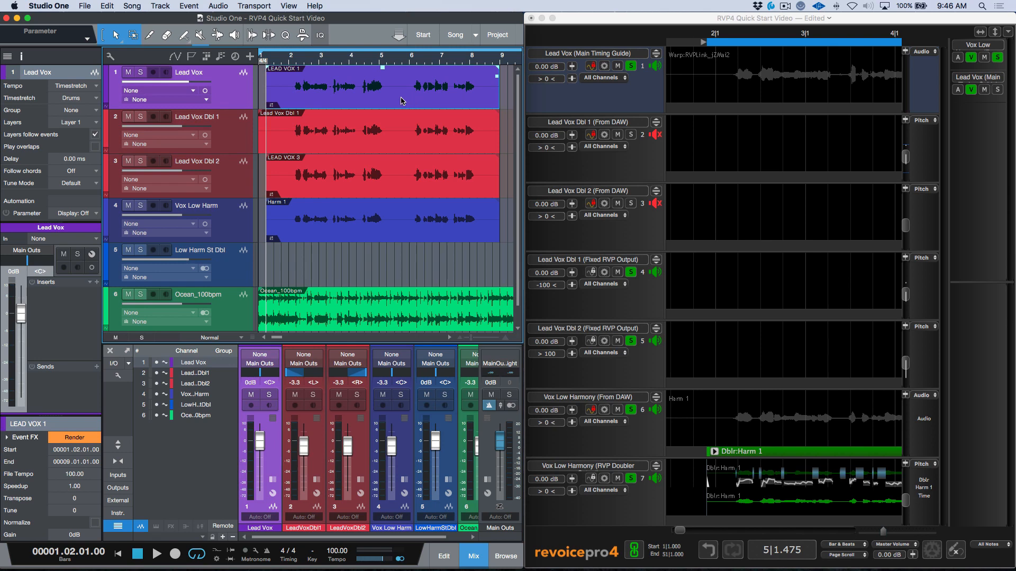
click(84, 438)
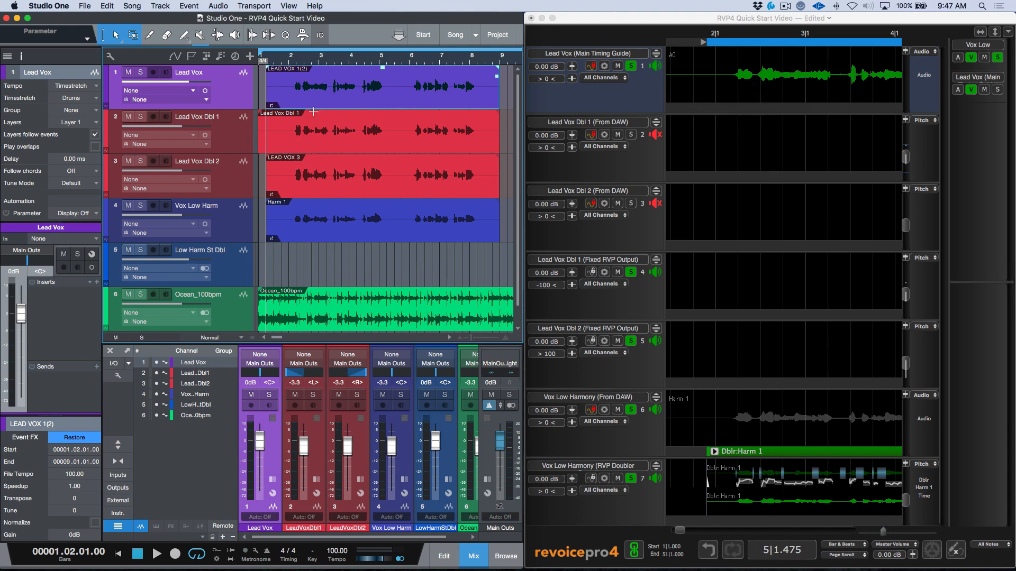
key(s)
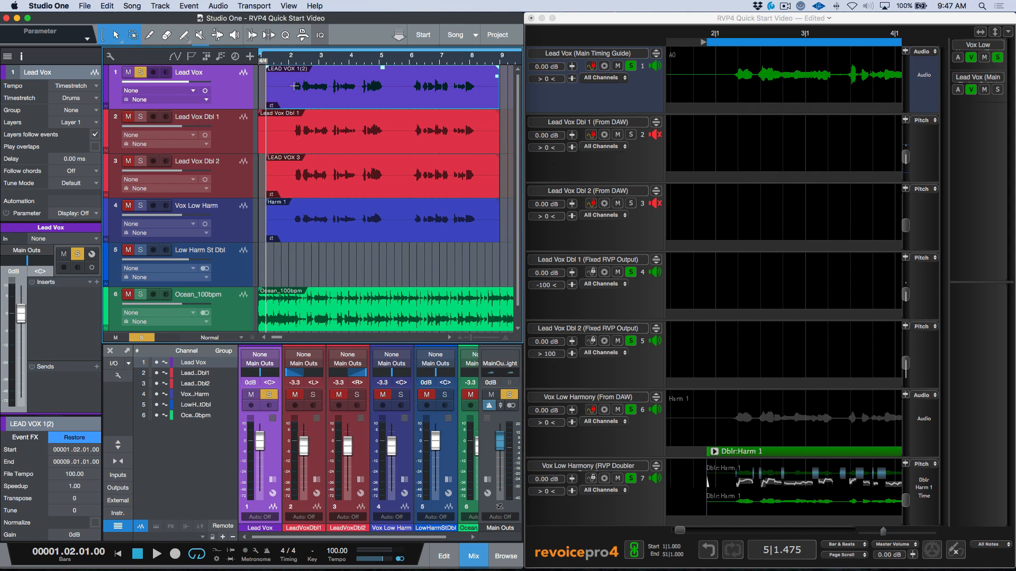
click(294, 85)
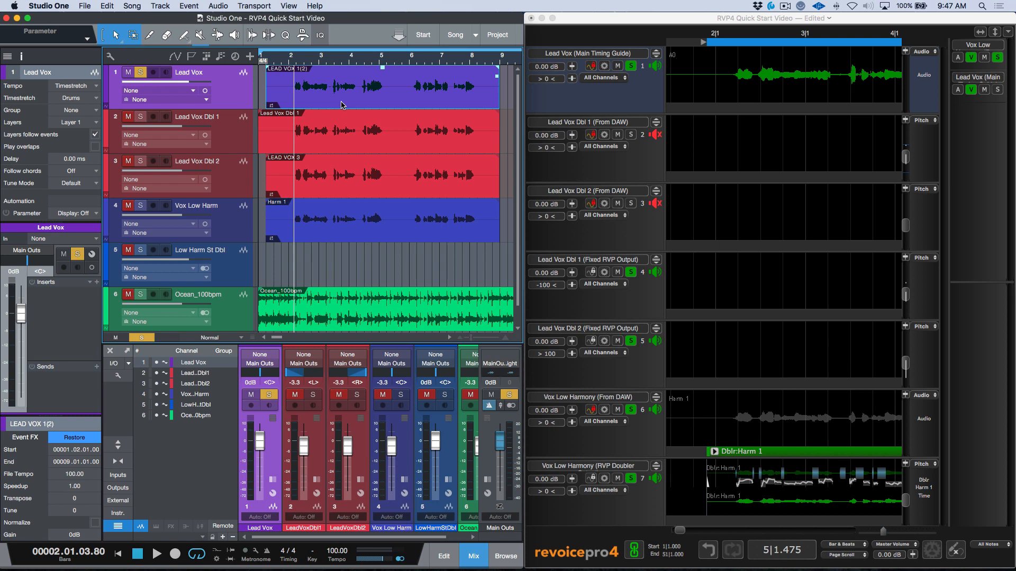
key(space)
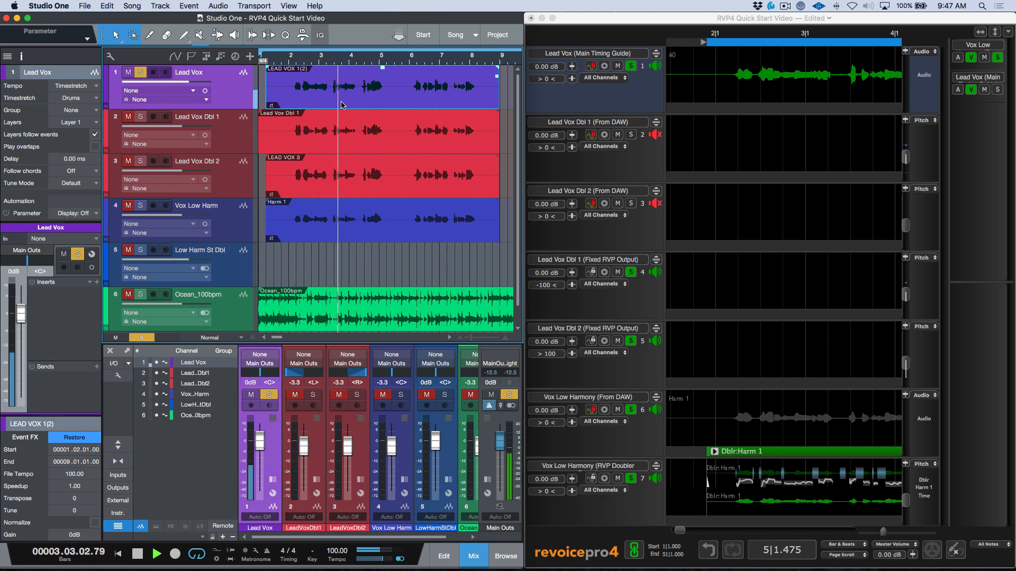
key(space)
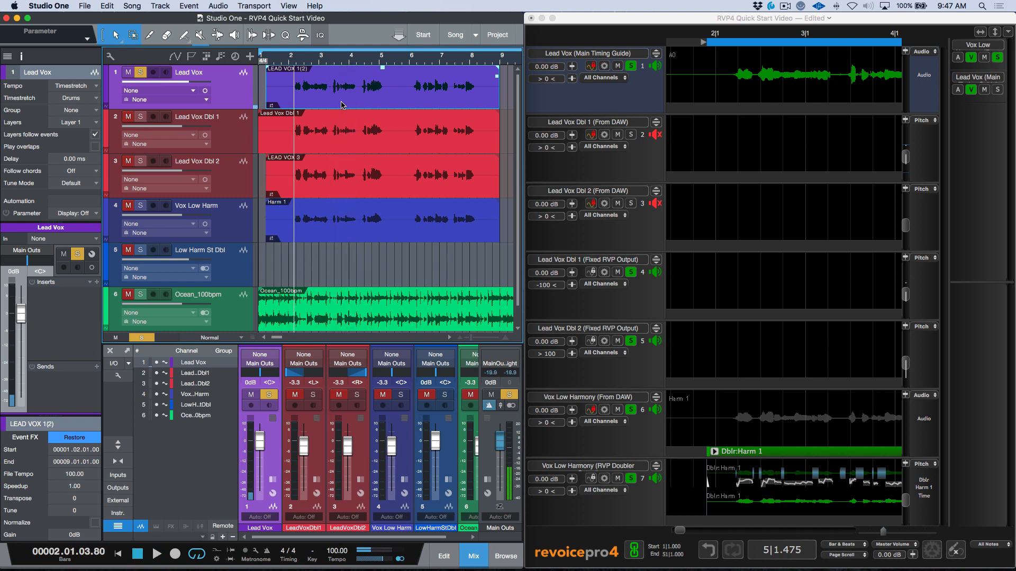
click(141, 72)
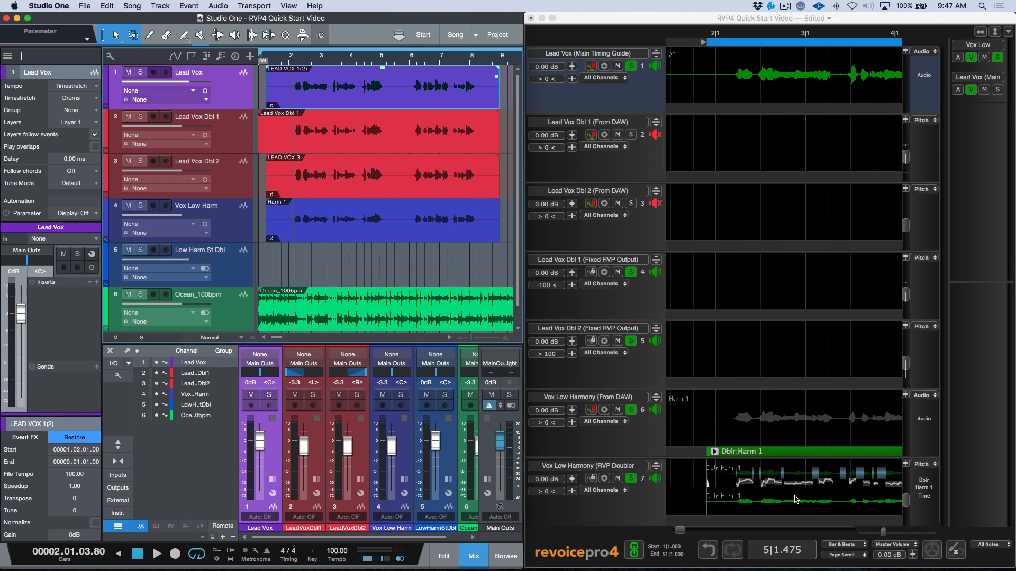
Step: In Revoice Pro, copy the selected Dblr:Harm 1 process output, and in Studio One paste it at its original position on Low Harm St Dbl
click(795, 498)
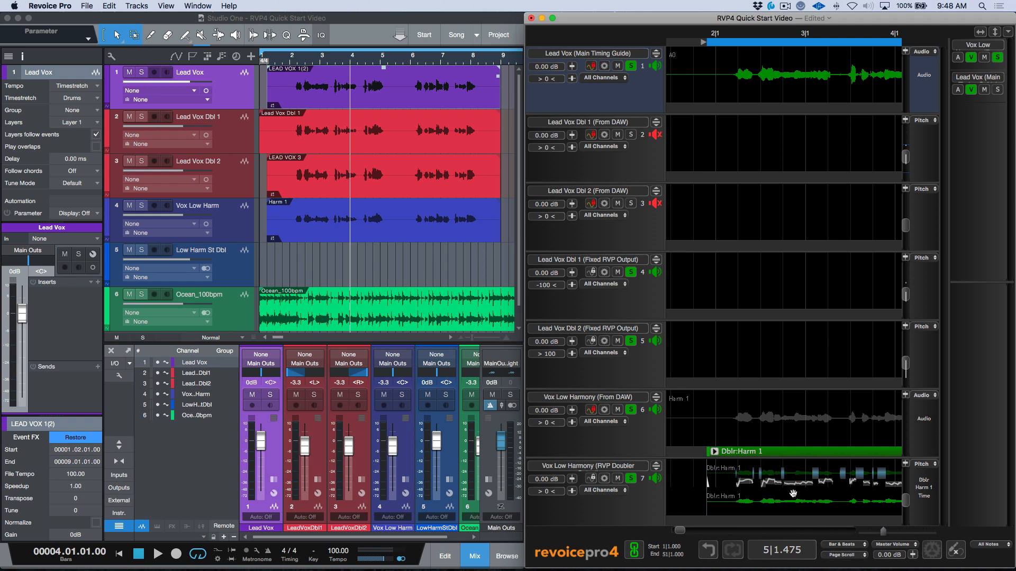
click(110, 6)
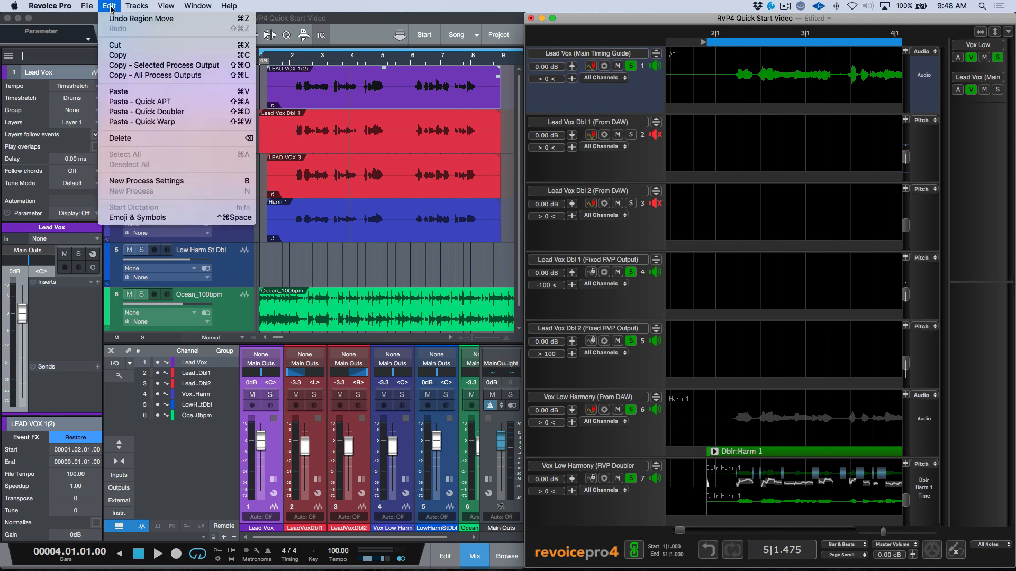
click(128, 66)
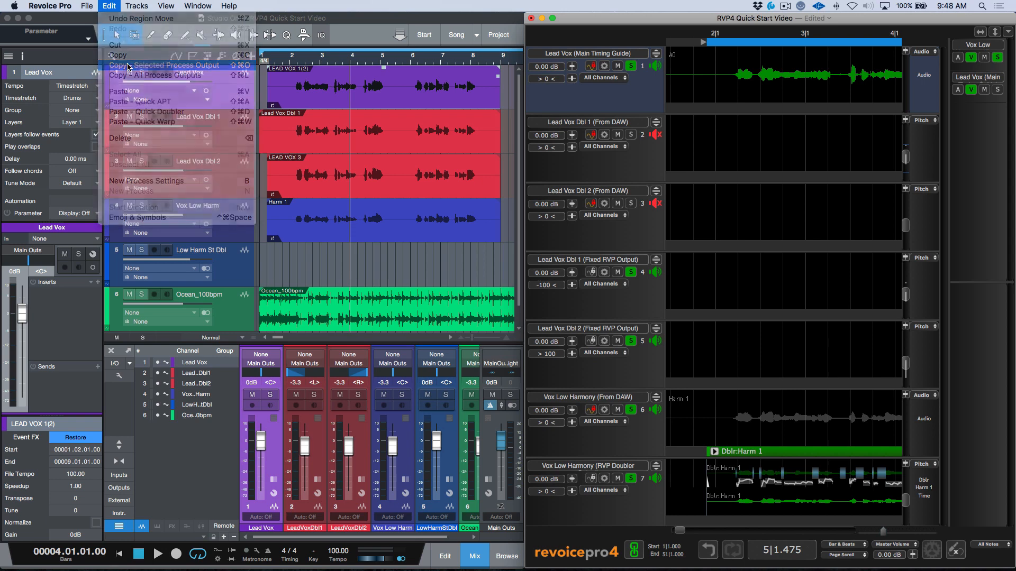
click(368, 20)
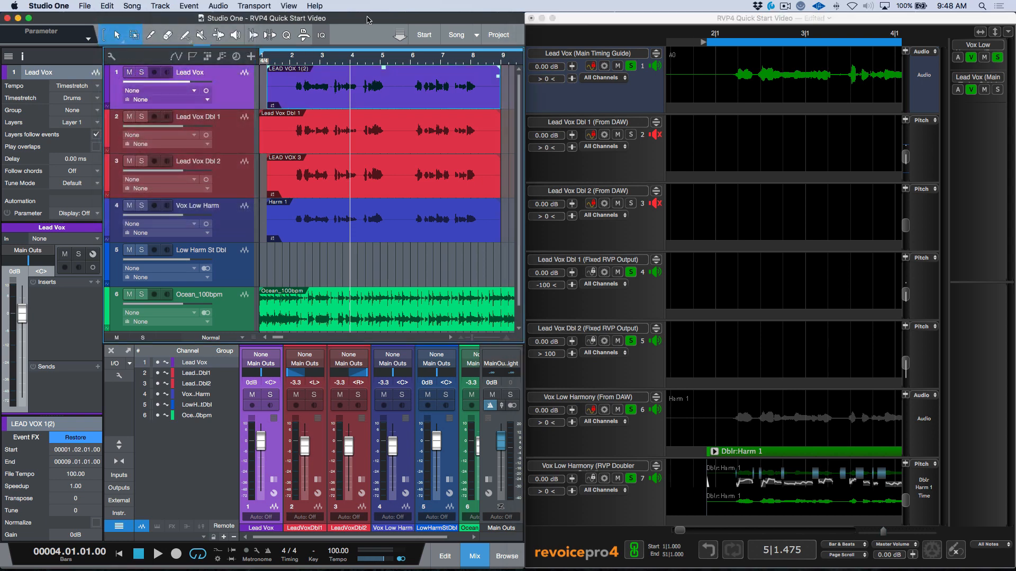
click(240, 267)
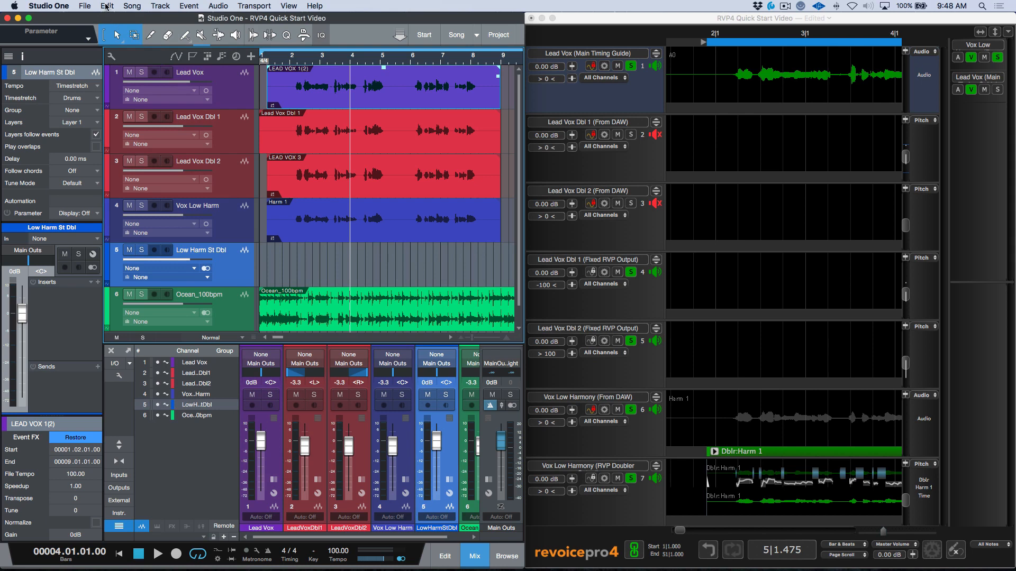
click(107, 6)
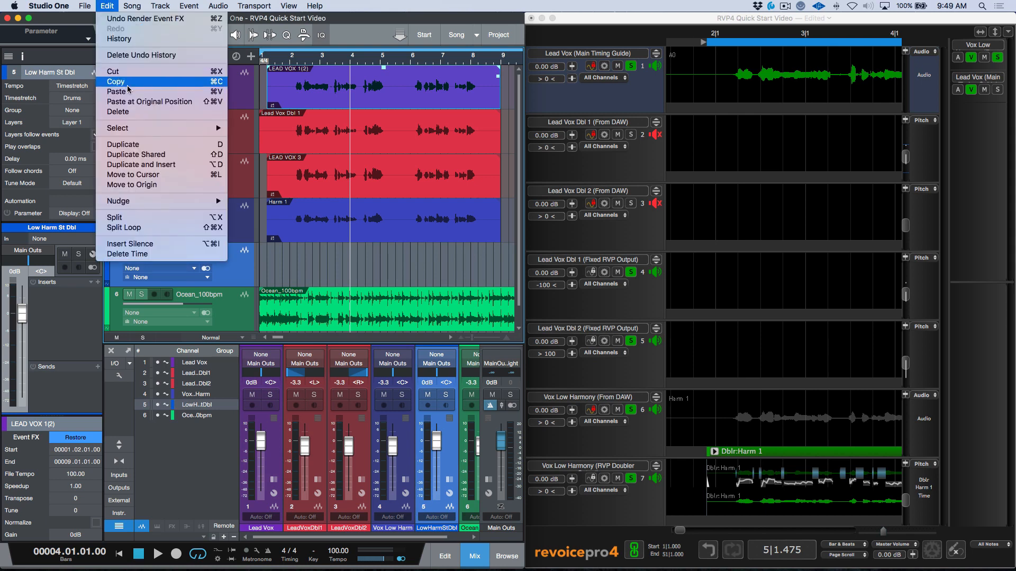
click(139, 102)
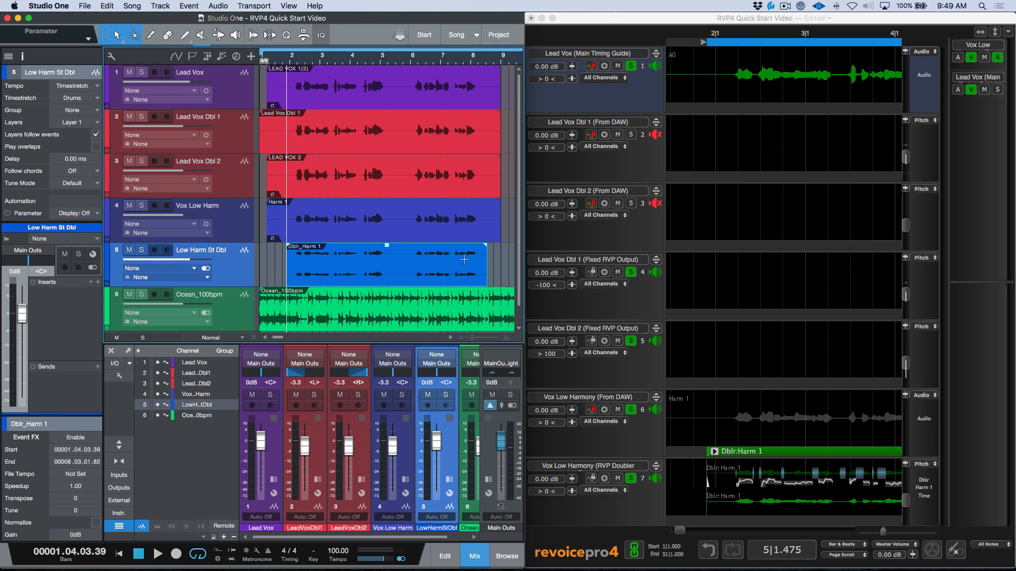
Step: Remove Revoice Pro from the Harm 1 event on the Vox Low Harm track
click(444, 231)
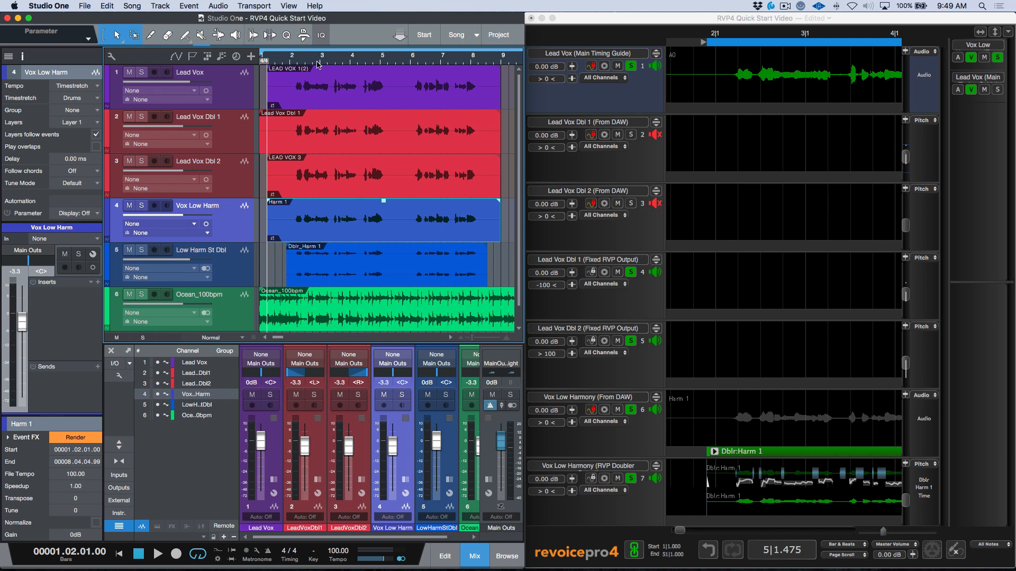
click(218, 5)
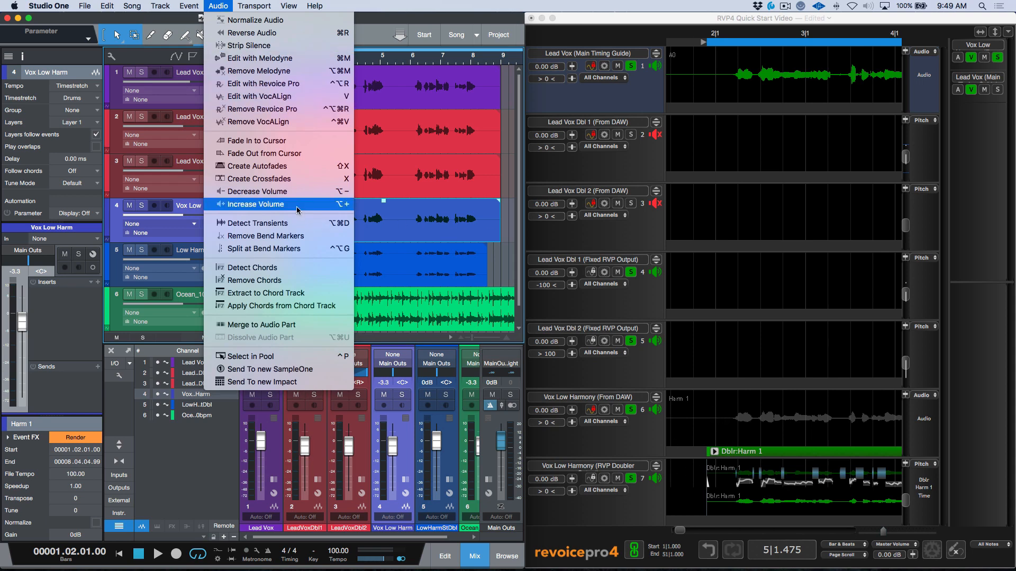
click(299, 110)
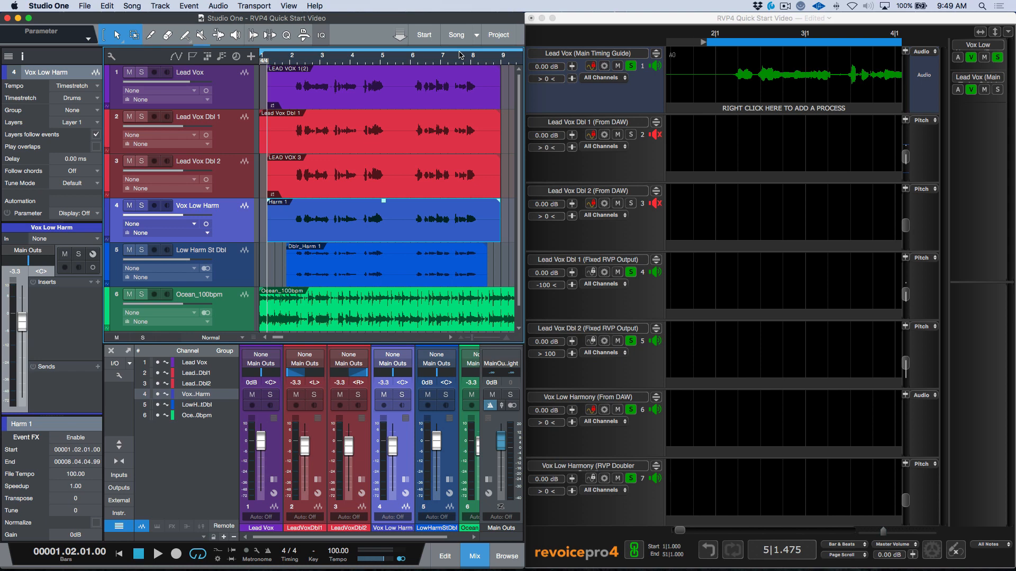
Step: Enlarge the Studio One window to fill the screen and play the full arrangement from bar 2
click(767, 91)
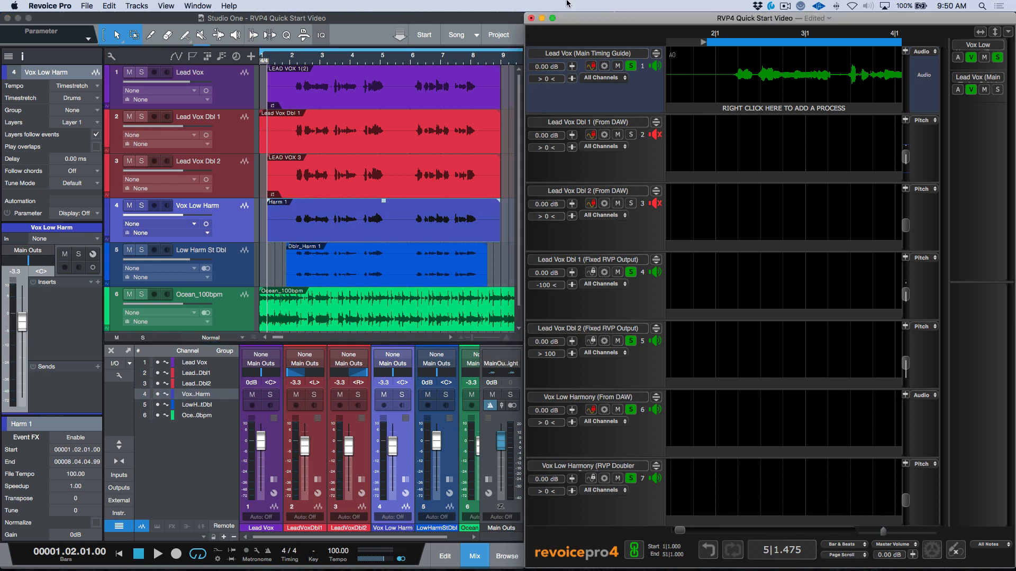
click(481, 19)
double_click(480, 18)
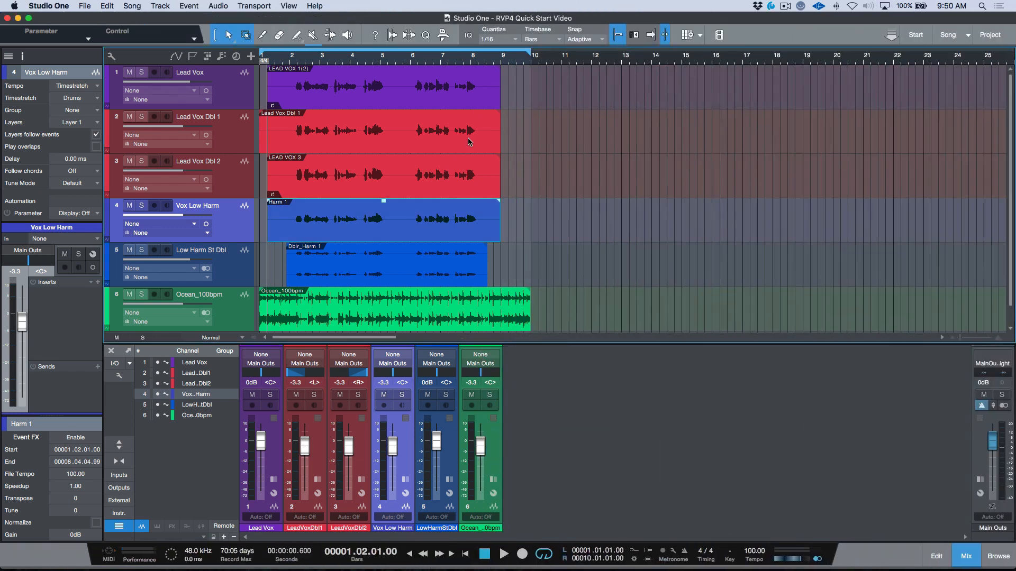
click(290, 58)
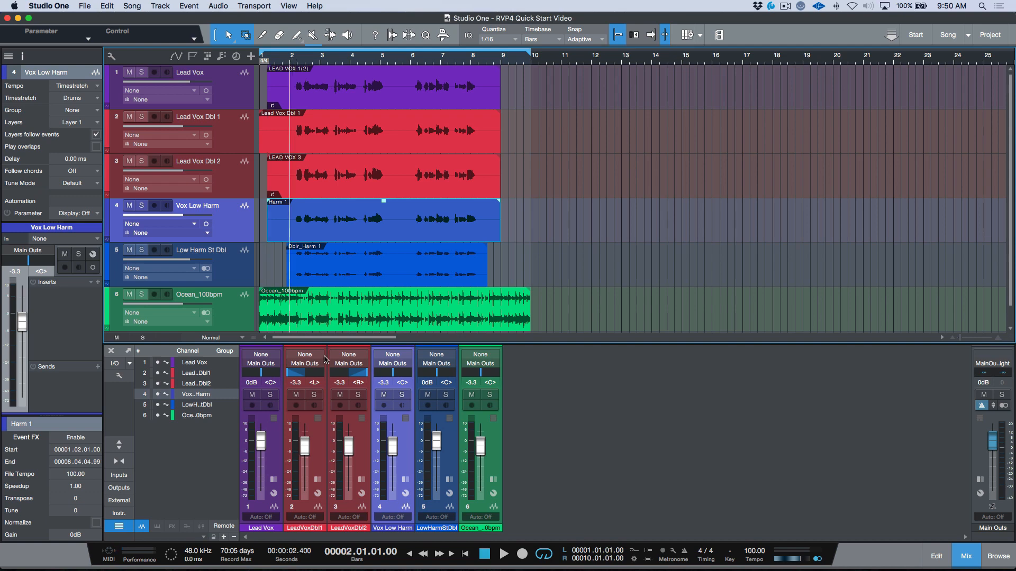
key(space)
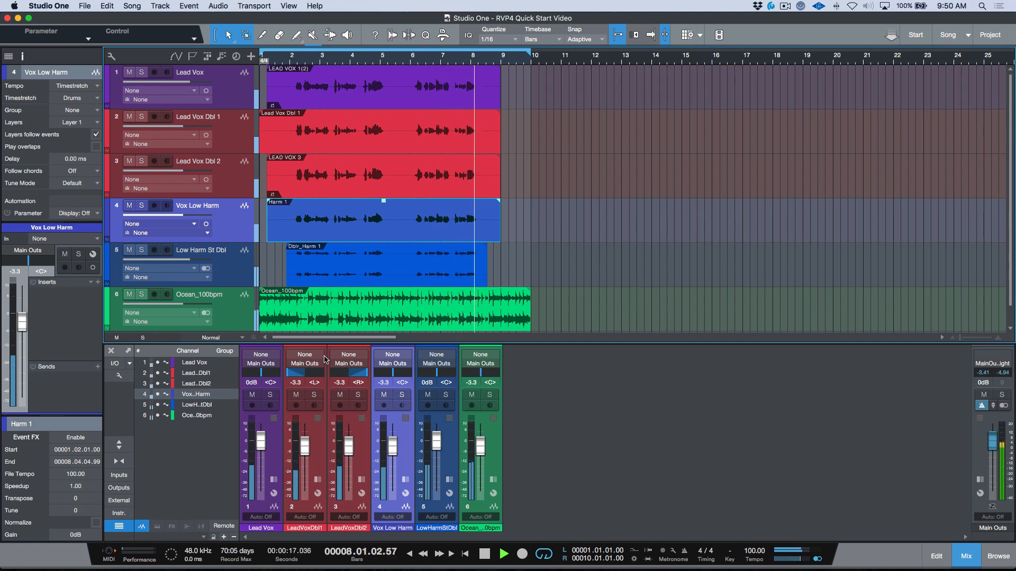
key(space)
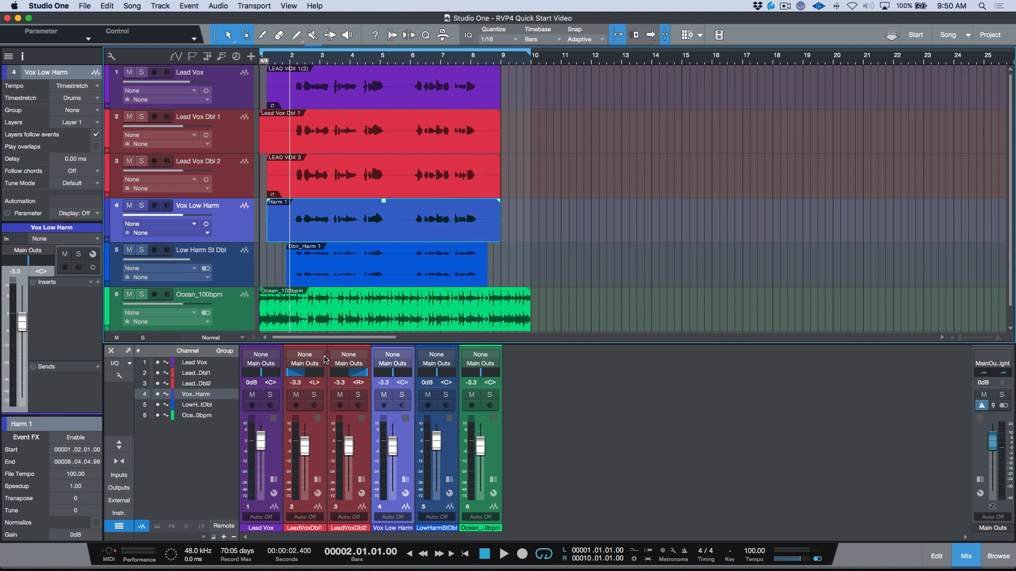